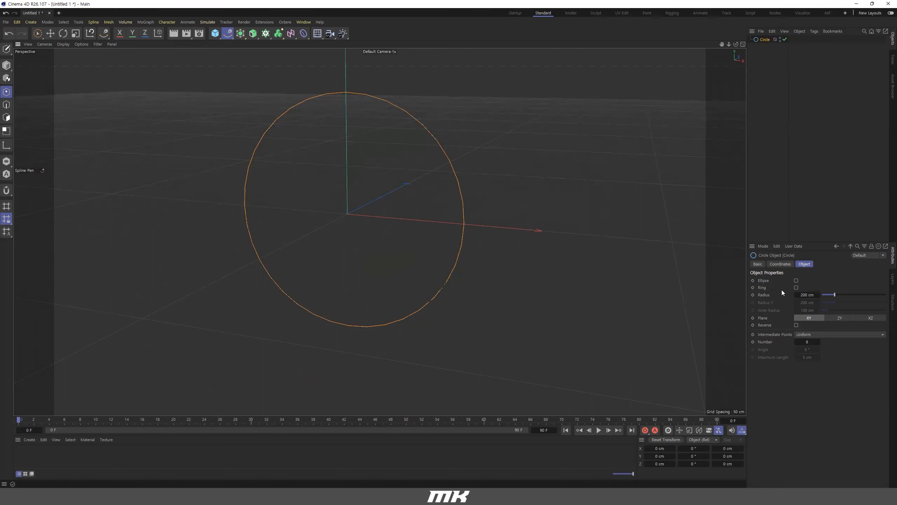
Step: Set the circle spline's radius to 100 cm
{"action": "mouse_move", "coordinate": [838, 296]}
{"action": "left_mouse_down"}
{"action": "mouse_move", "coordinate": [830, 294]}
{"action": "mouse_move", "coordinate": [840, 294]}
{"action": "left_mouse_up"}
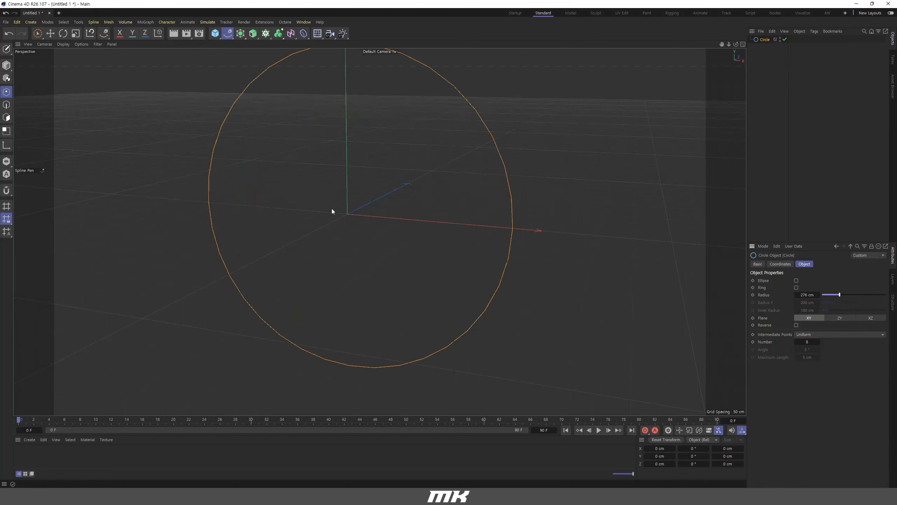
{"action": "double_click", "coordinate": [806, 294]}
{"action": "type", "text": "100"}
{"action": "key", "text": "Return"}
{"action": "left_click_drag", "start_coordinate": [372, 222], "coordinate": [607, 276], "text": "alt"}
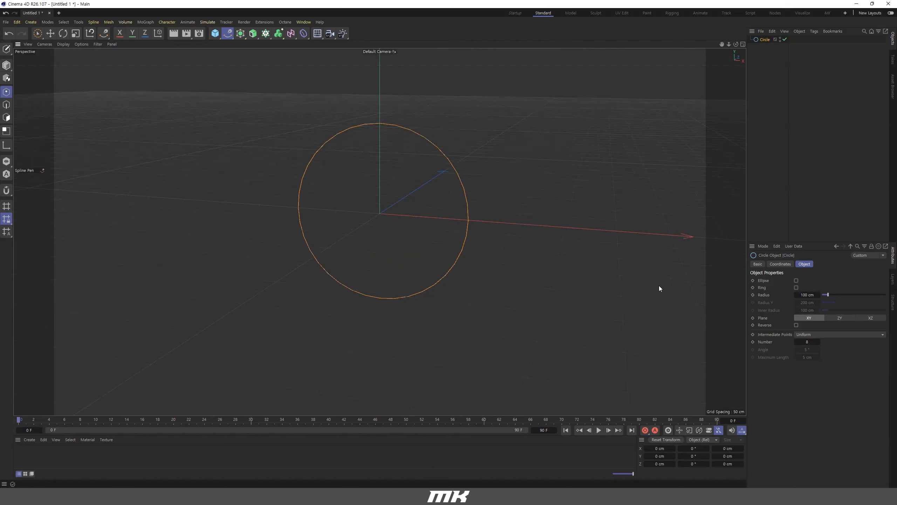
Step: Turn the circle into a ring with an outer radius of about 79 cm and an inner radius of about 57 cm
{"action": "left_click", "coordinate": [796, 287]}
{"action": "left_click_drag", "start_coordinate": [830, 309], "coordinate": [827, 294]}
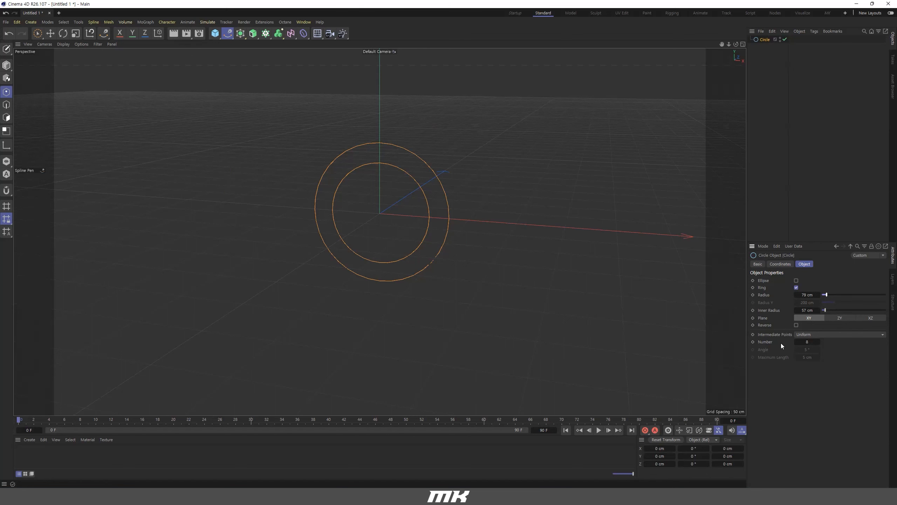
{"action": "right_click_drag", "start_coordinate": [324, 195], "coordinate": [389, 194], "text": "alt"}
{"action": "left_click_drag", "start_coordinate": [389, 194], "coordinate": [404, 225], "text": "alt"}
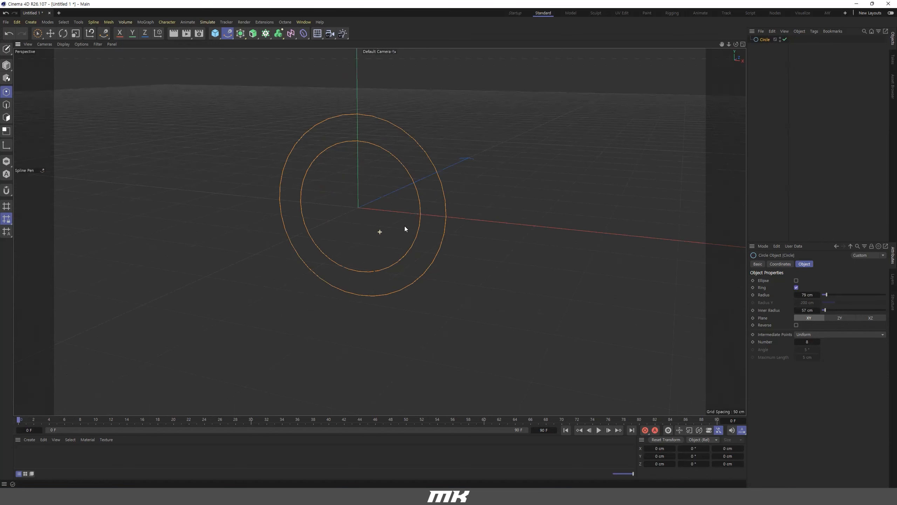
Step: Add a Helix spline with a start radius of about 79 cm, start angle about -338° and end angle about 236°
{"action": "left_click", "coordinate": [227, 34]}
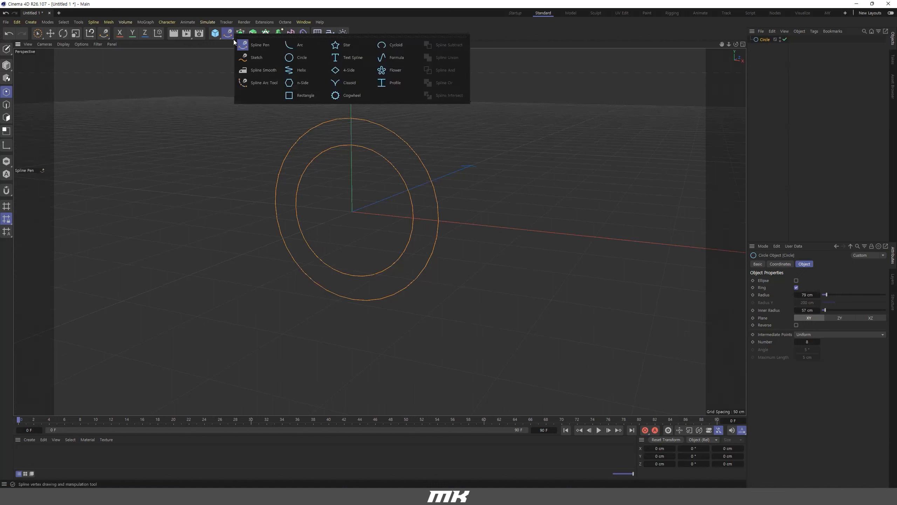
{"action": "left_click", "coordinate": [300, 70]}
{"action": "left_click_drag", "start_coordinate": [401, 91], "coordinate": [363, 221], "text": "alt"}
{"action": "left_click_drag", "start_coordinate": [834, 281], "coordinate": [828, 280]}
{"action": "left_click_drag", "start_coordinate": [447, 208], "coordinate": [474, 208], "text": "alt"}
{"action": "mouse_move", "coordinate": [852, 289]}
{"action": "left_mouse_down"}
{"action": "mouse_move", "coordinate": [820, 290]}
{"action": "mouse_move", "coordinate": [865, 302]}
{"action": "mouse_move", "coordinate": [847, 301]}
{"action": "left_mouse_up"}
{"action": "left_click_drag", "start_coordinate": [481, 204], "coordinate": [306, 87], "text": "alt"}
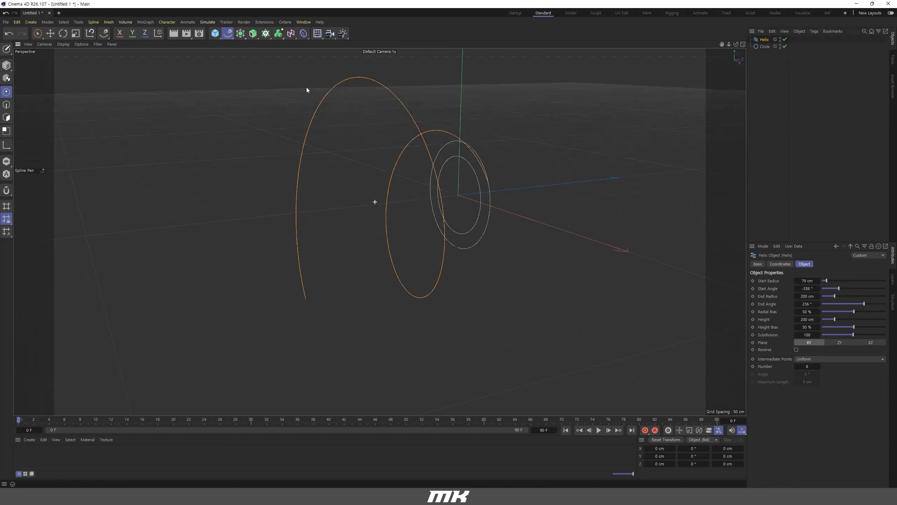
Step: Add a Flower spline with an inner radius of about 127 cm, an outer radius of about 260 cm and 14 petals
{"action": "left_click", "coordinate": [230, 38]}
{"action": "left_click", "coordinate": [394, 75]}
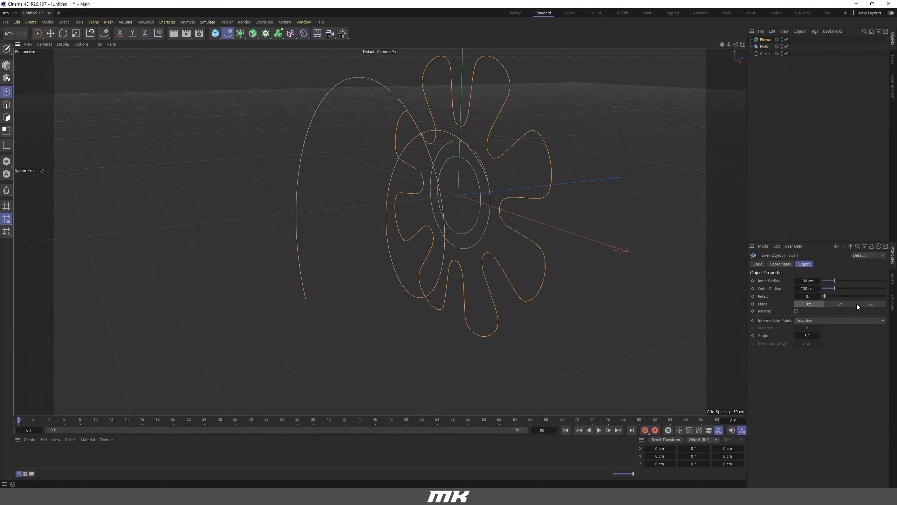
{"action": "left_click_drag", "start_coordinate": [844, 280], "coordinate": [829, 295]}
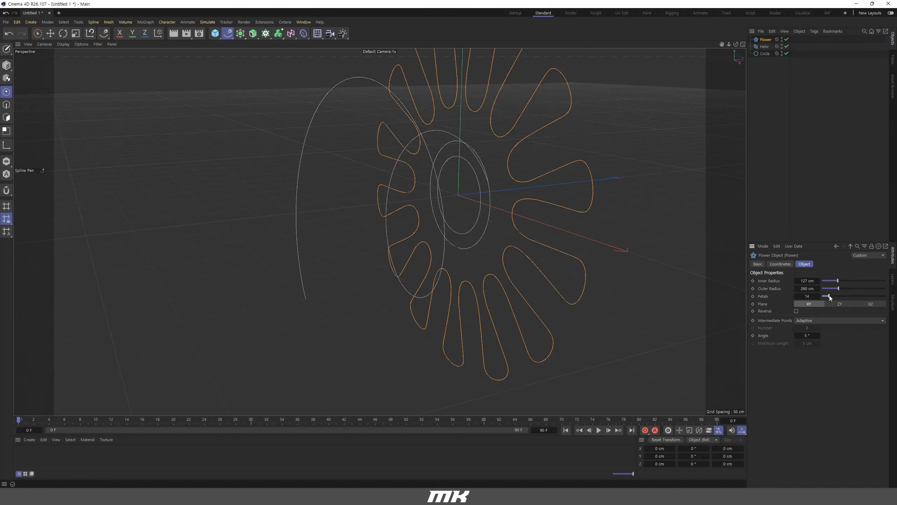
{"action": "left_click_drag", "start_coordinate": [536, 199], "coordinate": [401, 198], "text": "alt"}
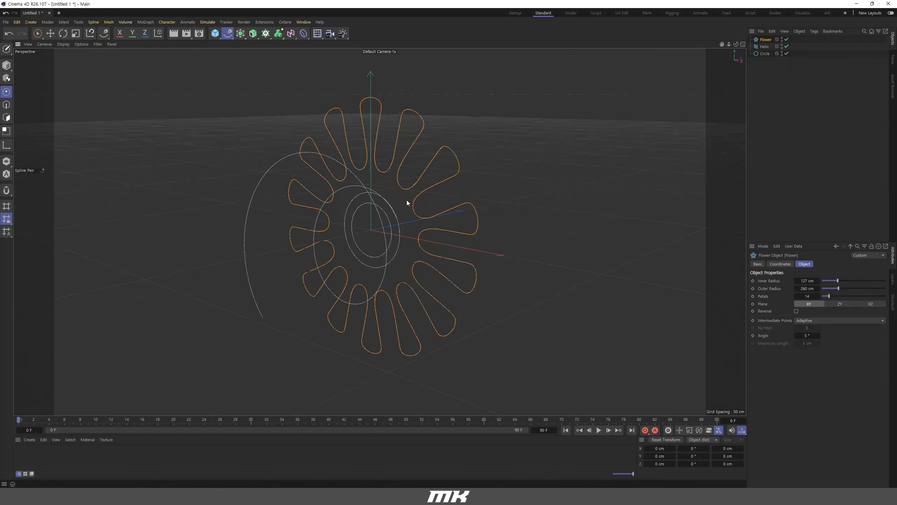
Step: Delete all splines from the scene and add a fresh Helix spline with default settings
{"action": "key", "text": "ctrl+a"}
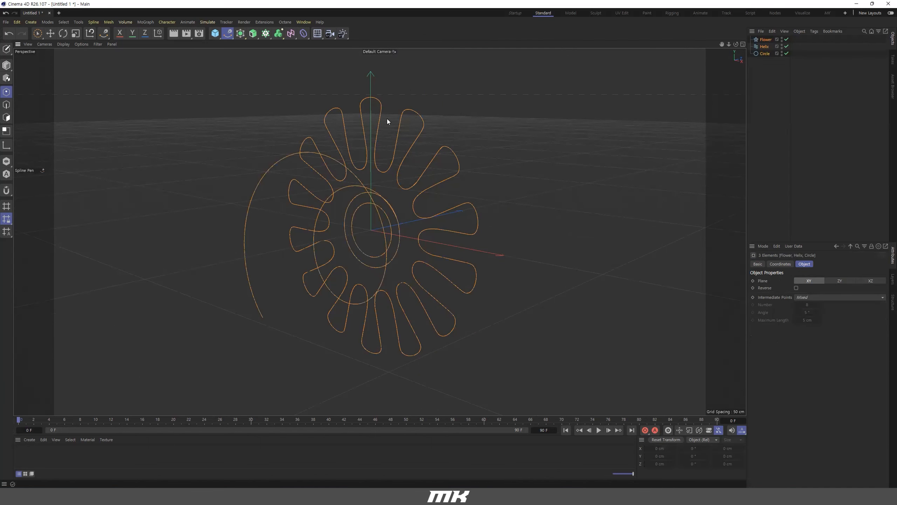
{"action": "key", "text": "Delete"}
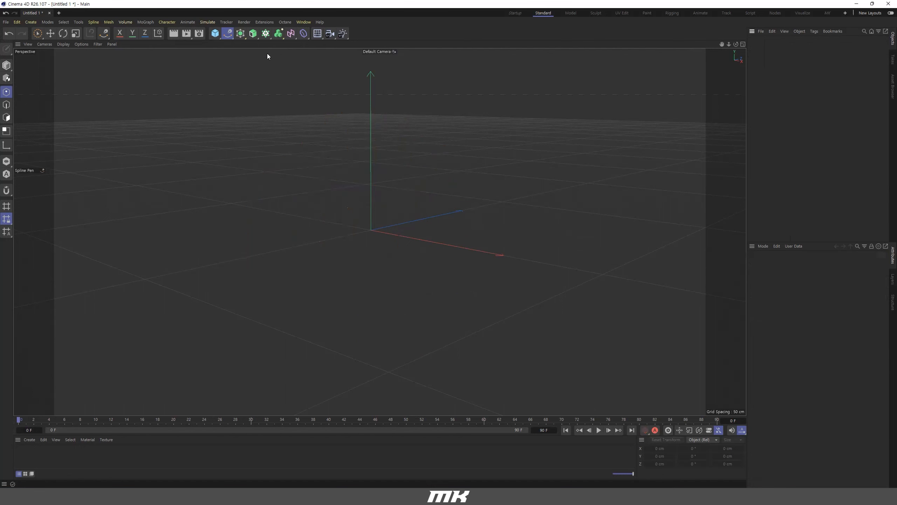
{"action": "left_click", "coordinate": [227, 35]}
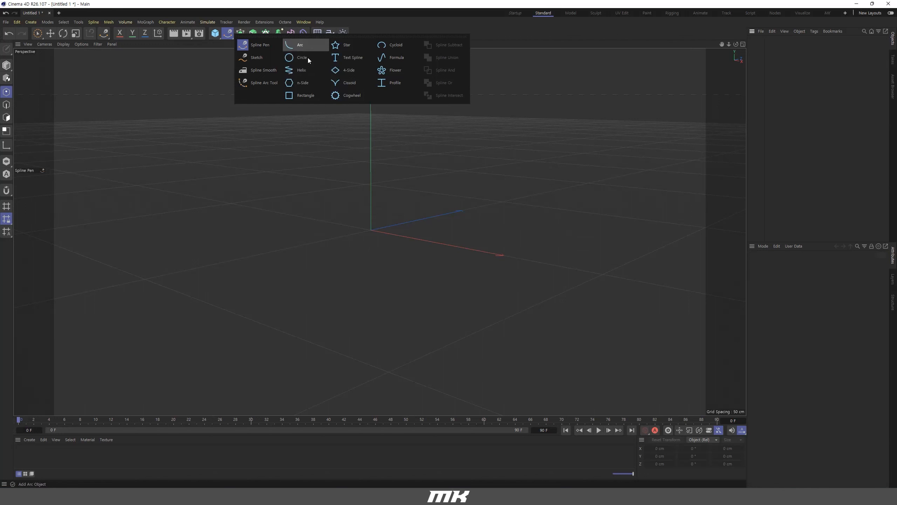
{"action": "left_click", "coordinate": [298, 72]}
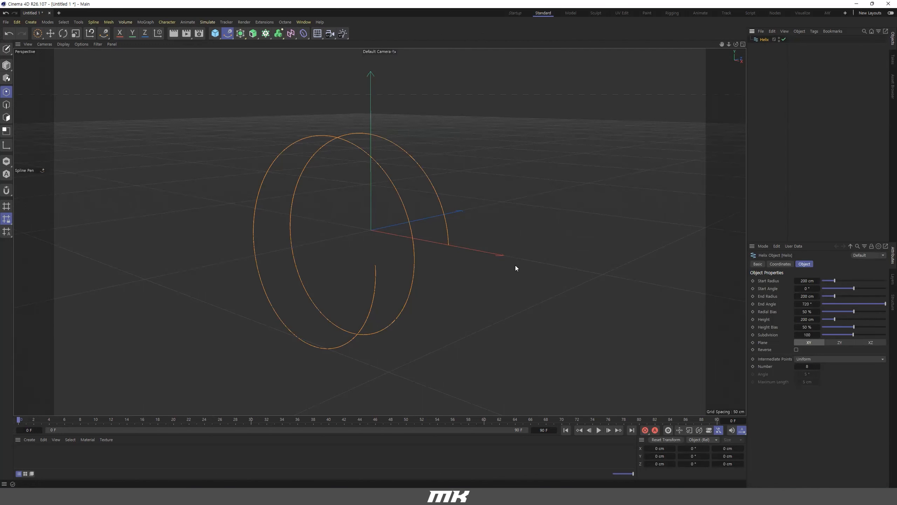
{"action": "left_click_drag", "start_coordinate": [316, 200], "coordinate": [562, 271], "text": "alt"}
{"action": "right_click_drag", "start_coordinate": [407, 197], "coordinate": [423, 201], "text": "alt"}
{"action": "middle_click_drag", "start_coordinate": [423, 201], "coordinate": [430, 205], "text": "alt"}
{"action": "right_click_drag", "start_coordinate": [430, 206], "coordinate": [431, 209], "text": "alt"}
{"action": "left_click_drag", "start_coordinate": [432, 209], "coordinate": [669, 292], "text": "alt"}
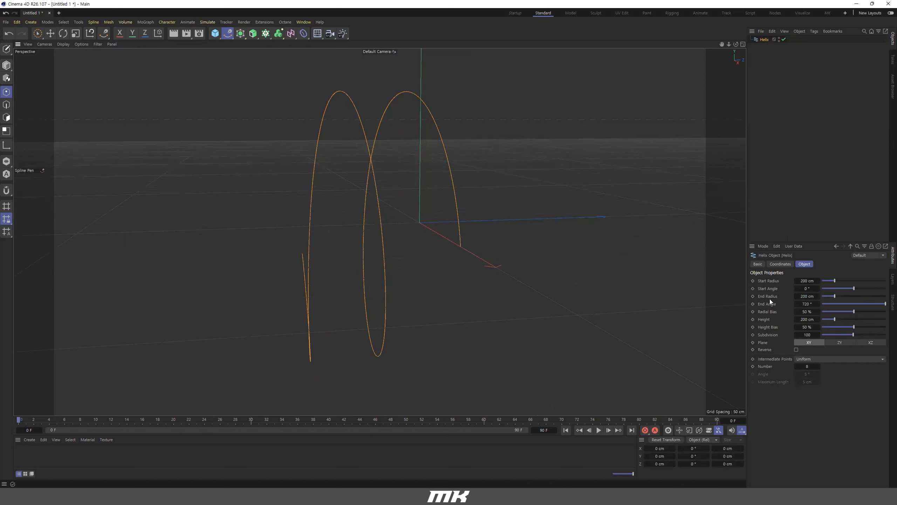
{"action": "left_click_drag", "start_coordinate": [477, 253], "coordinate": [452, 251], "text": "alt"}
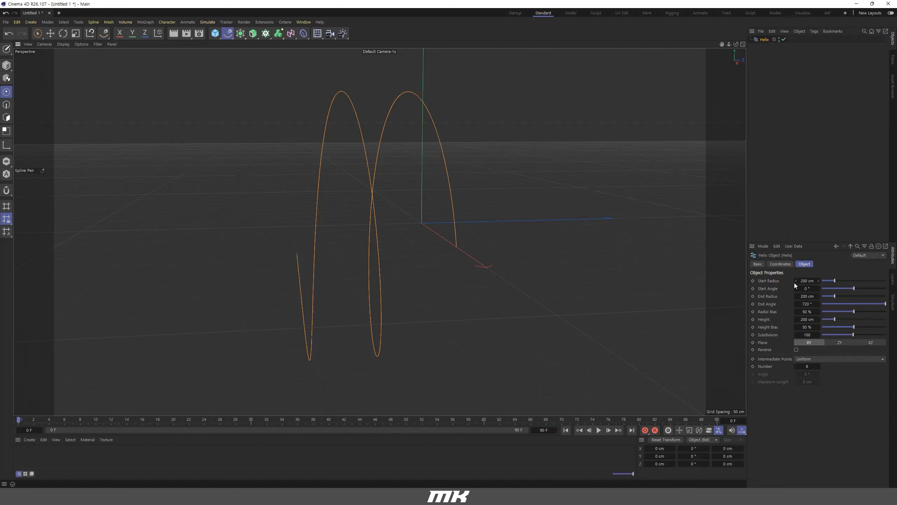
Step: Set the helix's start radius to about 511 cm and its end radius to 0 cm to form a tapering spiral
{"action": "left_click_drag", "start_coordinate": [837, 281], "coordinate": [855, 281]}
{"action": "scroll", "coordinate": [448, 236], "scroll_direction": "down", "scroll_amount": 4}
{"action": "left_click_drag", "start_coordinate": [448, 236], "coordinate": [605, 196], "text": "alt"}
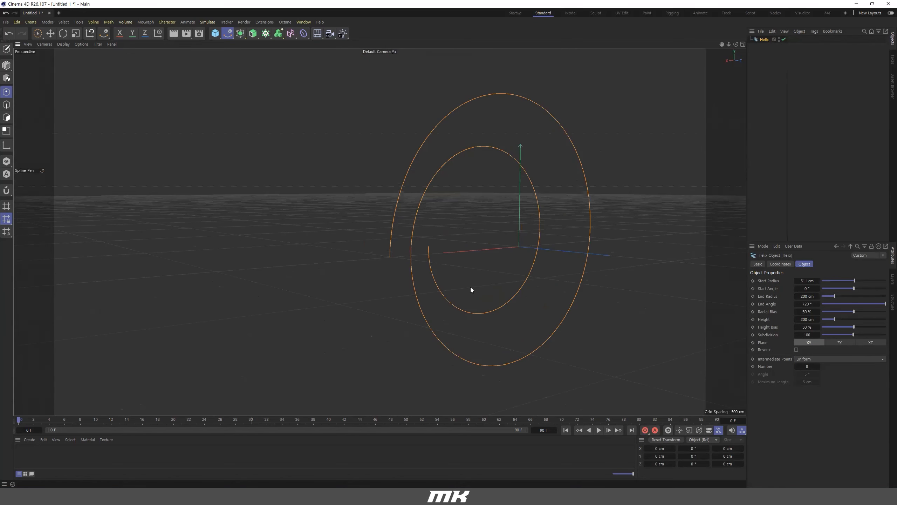
{"action": "left_click_drag", "start_coordinate": [835, 297], "coordinate": [822, 298]}
{"action": "left_click_drag", "start_coordinate": [498, 252], "coordinate": [309, 101], "text": "alt"}
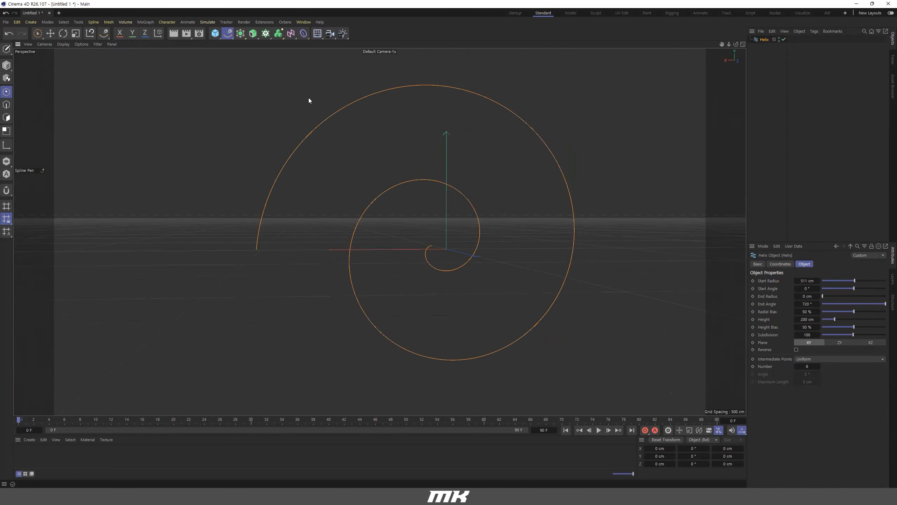
{"action": "left_click_drag", "start_coordinate": [367, 230], "coordinate": [519, 256], "text": "alt"}
{"action": "middle_click_drag", "start_coordinate": [519, 254], "coordinate": [564, 269], "text": "alt"}
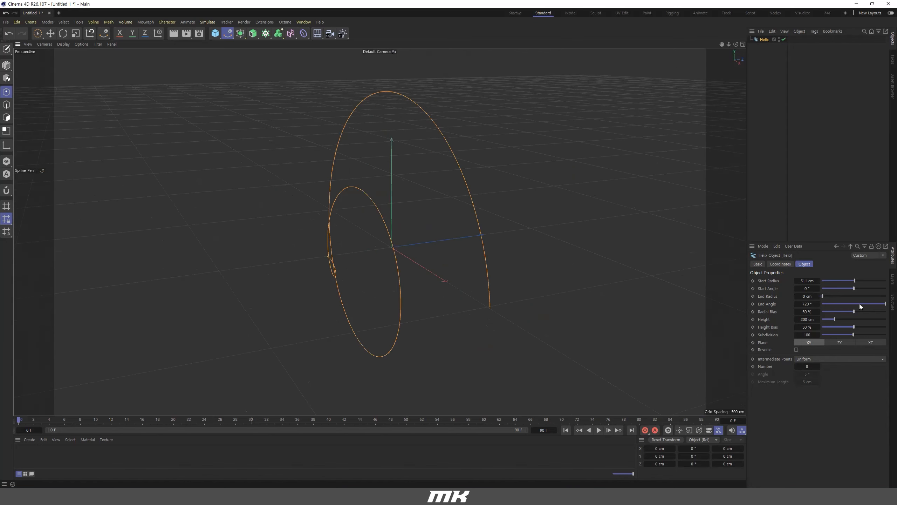
{"action": "left_click_drag", "start_coordinate": [399, 214], "coordinate": [414, 228], "text": "alt"}
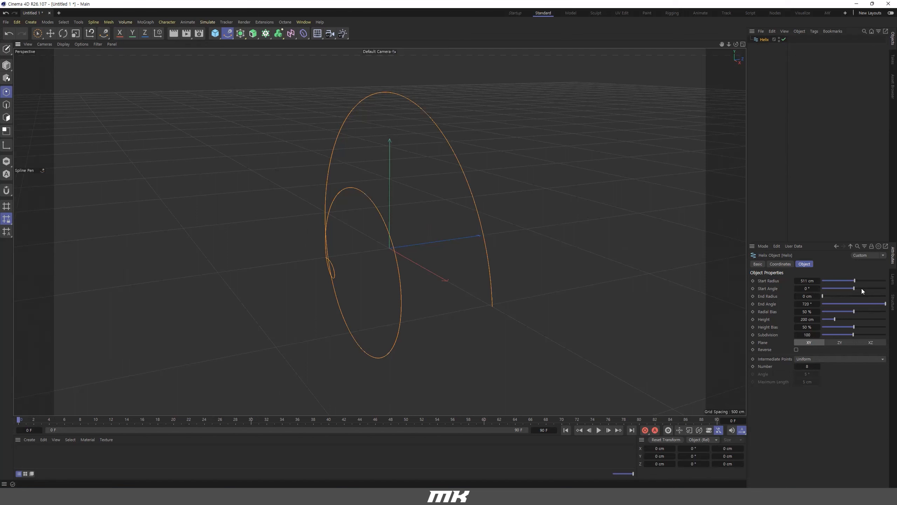
Step: Try a start angle of about -268° on the helix and reset it to 0°
{"action": "left_click_drag", "start_coordinate": [855, 288], "coordinate": [887, 306]}
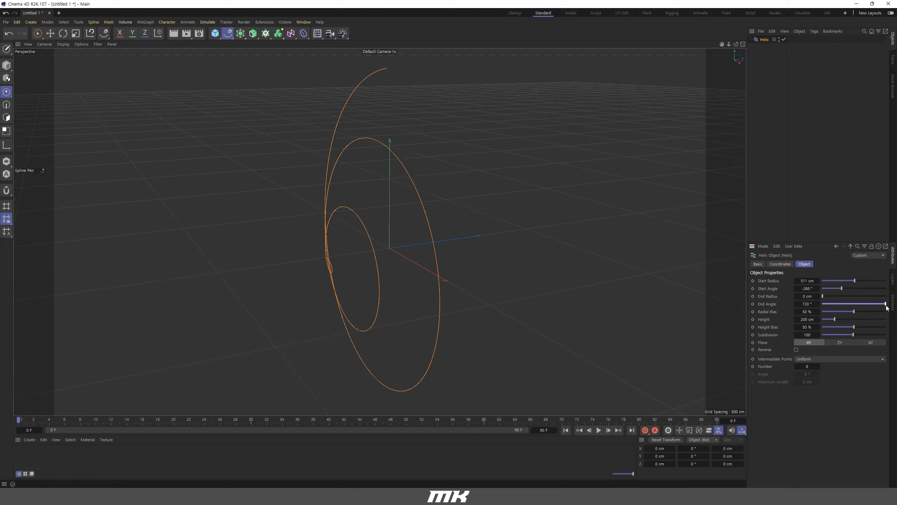
{"action": "mouse_move", "coordinate": [838, 288]}
{"action": "left_mouse_down"}
{"action": "mouse_move", "coordinate": [797, 287]}
{"action": "mouse_move", "coordinate": [848, 291]}
{"action": "mouse_move", "coordinate": [820, 291]}
{"action": "left_mouse_up"}
{"action": "right_click", "coordinate": [819, 289]}
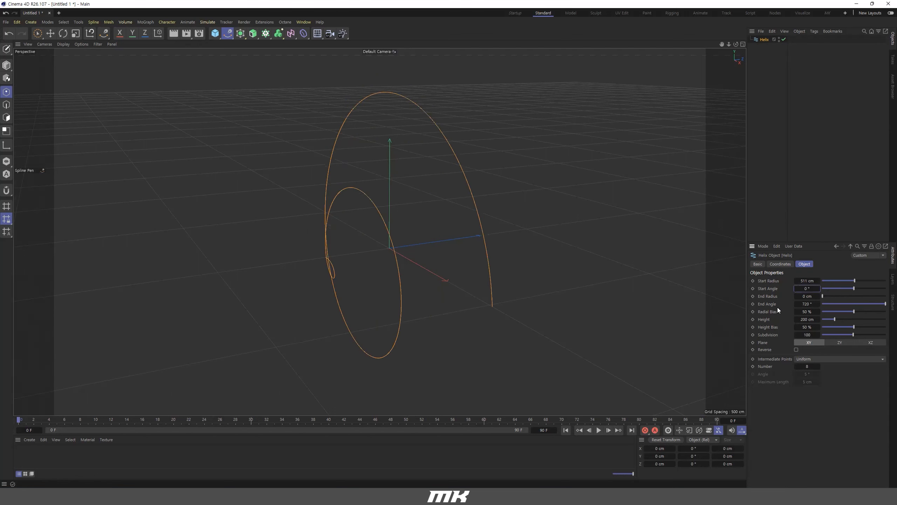
Step: Try different end angles on the helix and set the end angle to 2000°
{"action": "mouse_move", "coordinate": [885, 304]}
{"action": "left_mouse_down"}
{"action": "mouse_move", "coordinate": [842, 303]}
{"action": "mouse_move", "coordinate": [882, 306]}
{"action": "left_mouse_up"}
{"action": "mouse_move", "coordinate": [872, 304]}
{"action": "left_mouse_down"}
{"action": "mouse_move", "coordinate": [843, 300]}
{"action": "mouse_move", "coordinate": [881, 306]}
{"action": "left_mouse_up"}
{"action": "left_click_drag", "start_coordinate": [878, 305], "coordinate": [886, 304]}
{"action": "mouse_move", "coordinate": [806, 304]}
{"action": "left_mouse_down"}
{"action": "mouse_move", "coordinate": [826, 308]}
{"action": "mouse_move", "coordinate": [806, 305]}
{"action": "left_mouse_up"}
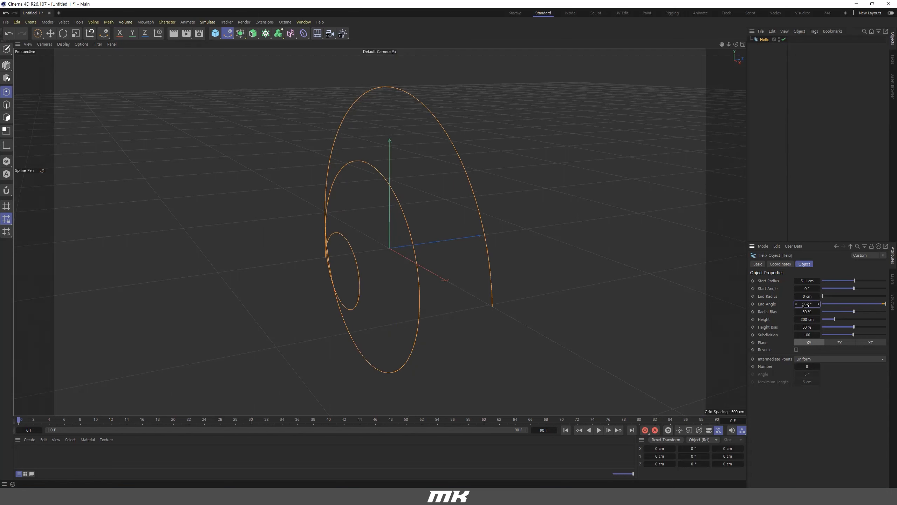
{"action": "left_click", "coordinate": [806, 304]}
{"action": "type", "text": "2000"}
{"action": "key", "text": "Return"}
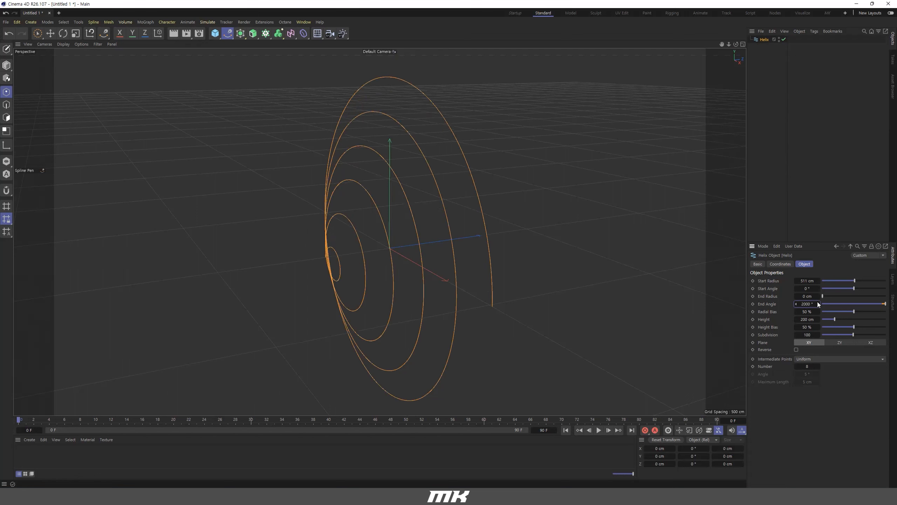
Step: Reset all of the helix's parameters to their default values
{"action": "left_click_drag", "start_coordinate": [354, 206], "coordinate": [442, 255], "text": "alt"}
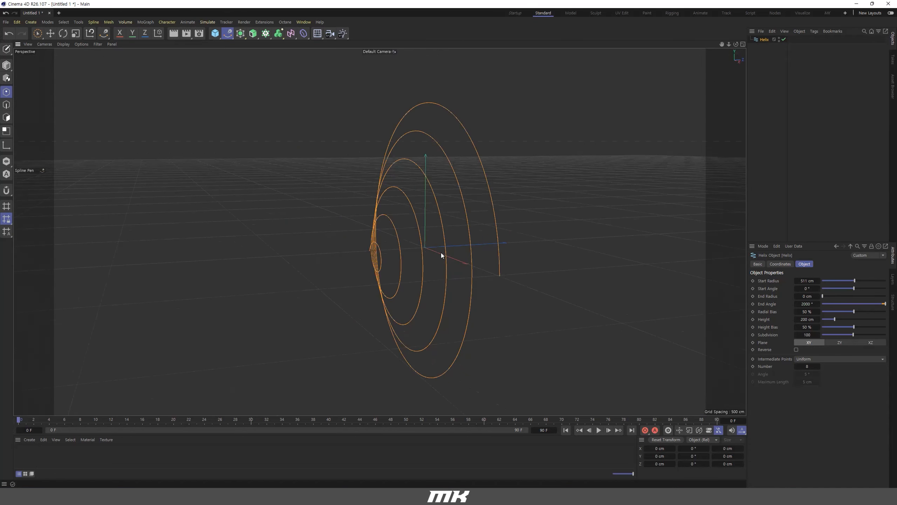
{"action": "right_click", "coordinate": [818, 280]}
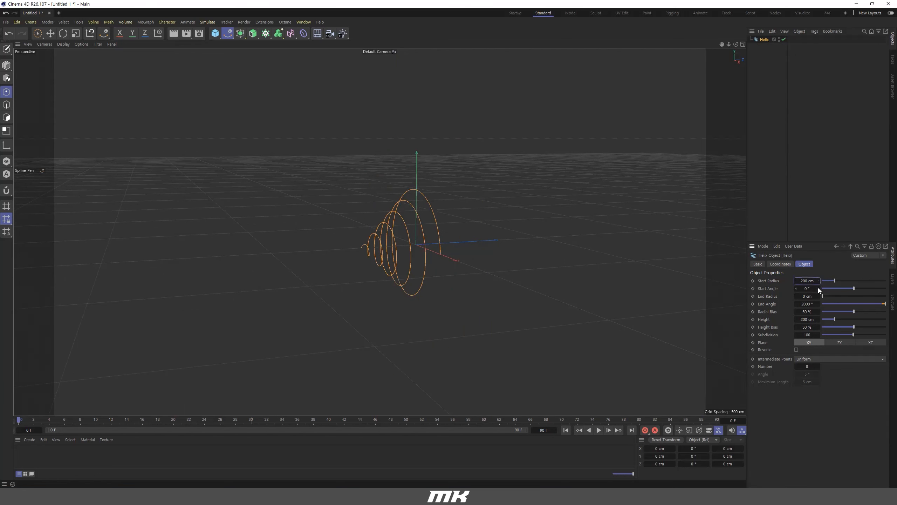
{"action": "right_click", "coordinate": [818, 296]}
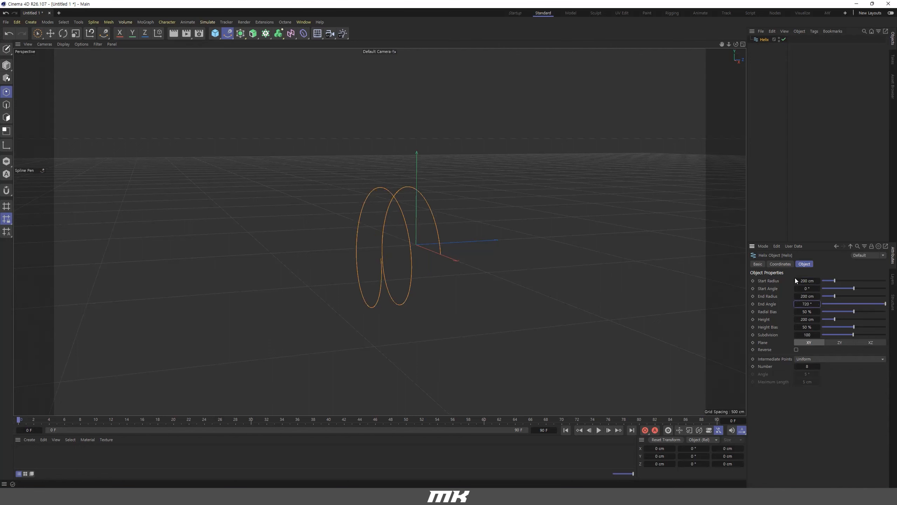
{"action": "right_click", "coordinate": [775, 281]}
{"action": "left_click", "coordinate": [764, 287]}
{"action": "right_click", "coordinate": [765, 281]}
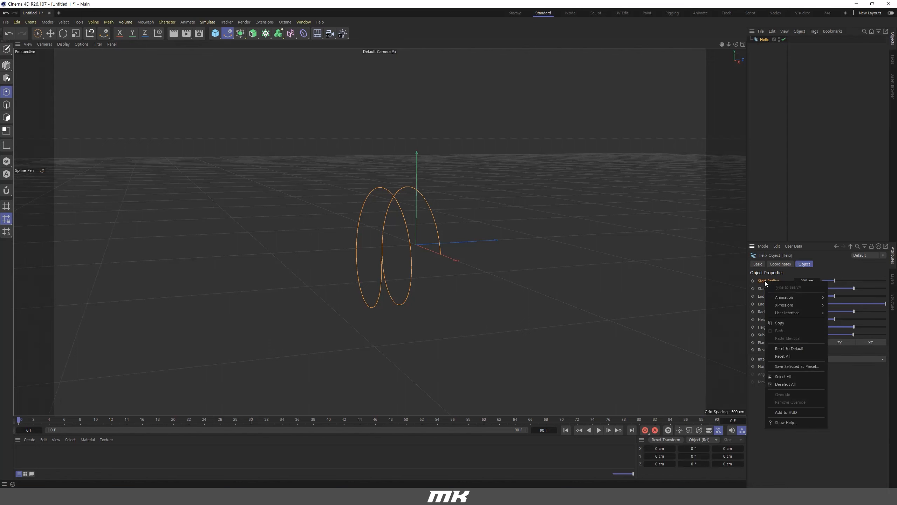
{"action": "left_click", "coordinate": [780, 357]}
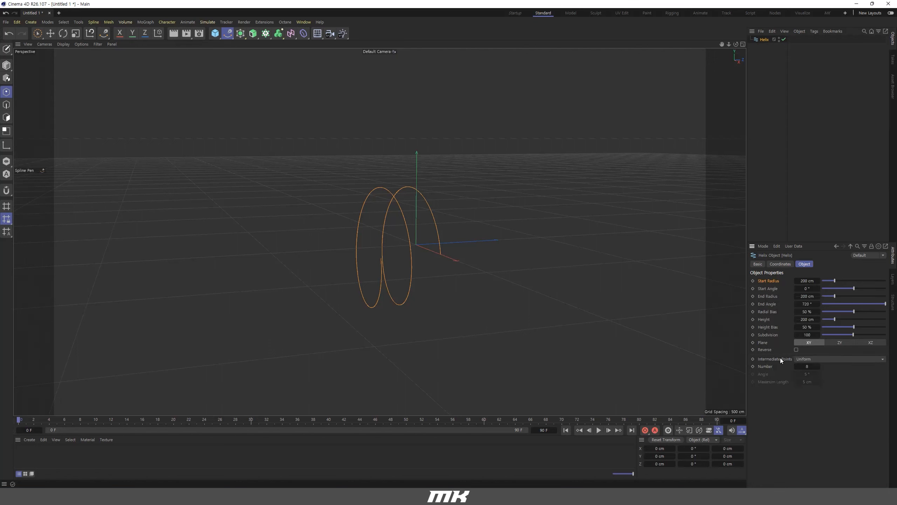
Step: Set the helix's start radius to about 45 cm, its end radius to about 390 cm and its end angle to about 1357°
{"action": "scroll", "coordinate": [455, 247], "scroll_direction": "up", "scroll_amount": 3}
{"action": "mouse_move", "coordinate": [453, 249]}
{"action": "left_mouse_down", "text": "alt"}
{"action": "mouse_move", "coordinate": [350, 254]}
{"action": "mouse_move", "coordinate": [403, 248]}
{"action": "mouse_move", "coordinate": [402, 240]}
{"action": "mouse_move", "coordinate": [421, 235]}
{"action": "mouse_move", "coordinate": [443, 247]}
{"action": "left_mouse_up", "text": "alt"}
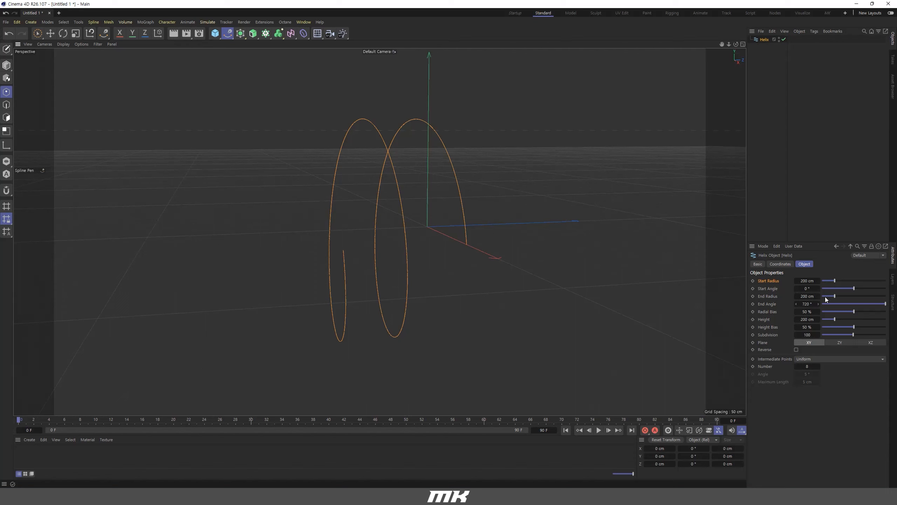
{"action": "left_click_drag", "start_coordinate": [383, 215], "coordinate": [360, 241], "text": "alt"}
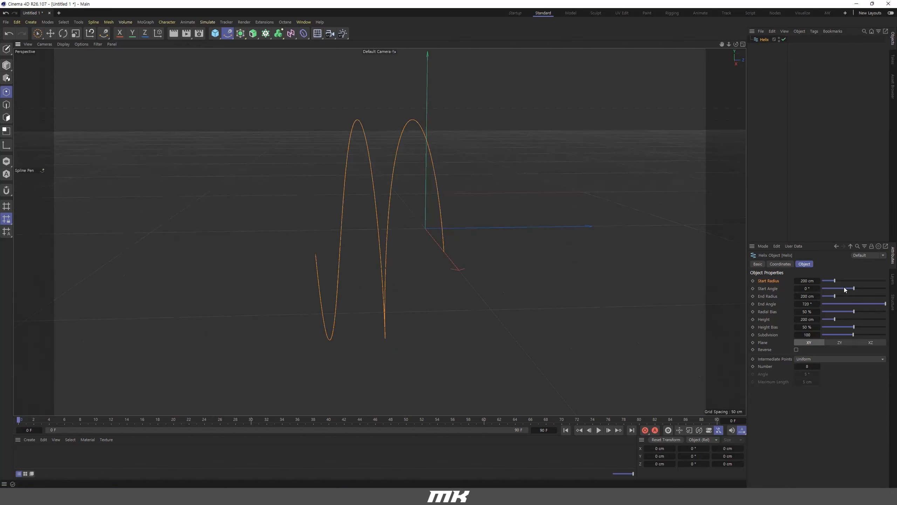
{"action": "left_click_drag", "start_coordinate": [834, 281], "coordinate": [799, 304]}
{"action": "left_click_drag", "start_coordinate": [371, 162], "coordinate": [395, 170], "text": "alt"}
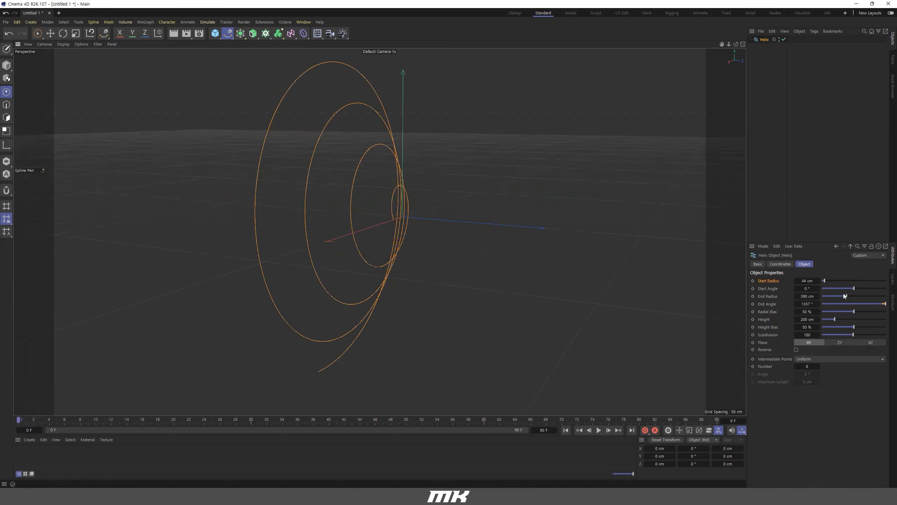
{"action": "left_click_drag", "start_coordinate": [388, 212], "coordinate": [419, 210], "text": "alt"}
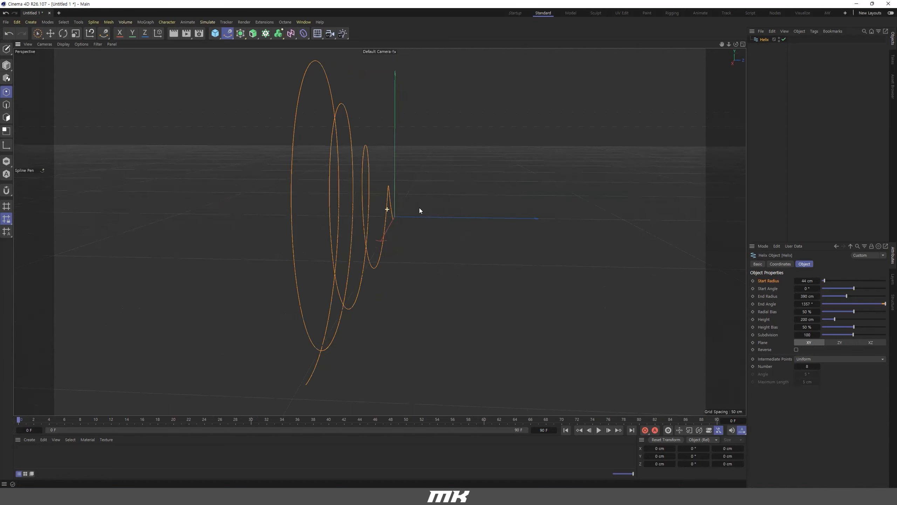
{"action": "left_click_drag", "start_coordinate": [798, 284], "coordinate": [803, 281]}
Step: Stretch the helix along its axis by setting its height to about 500 cm
{"action": "left_click_drag", "start_coordinate": [608, 192], "coordinate": [341, 162], "text": "alt"}
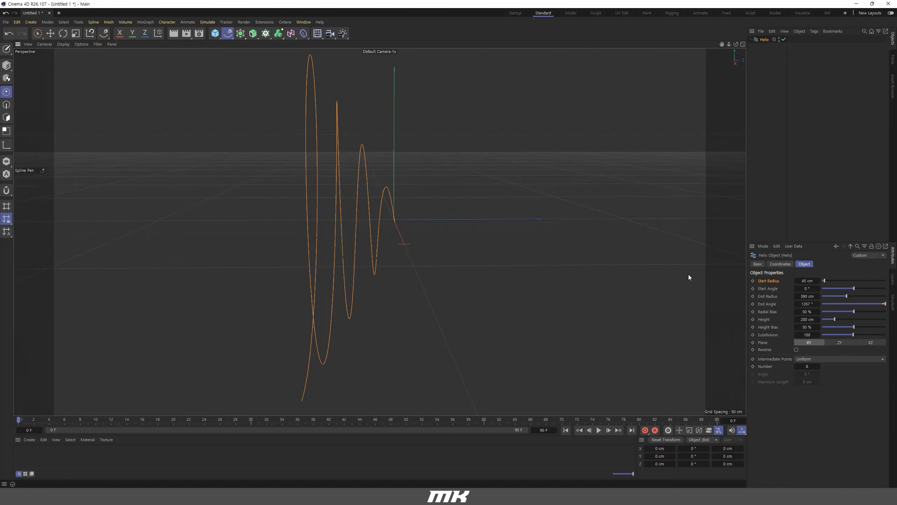
{"action": "left_click_drag", "start_coordinate": [304, 146], "coordinate": [342, 166], "text": "alt"}
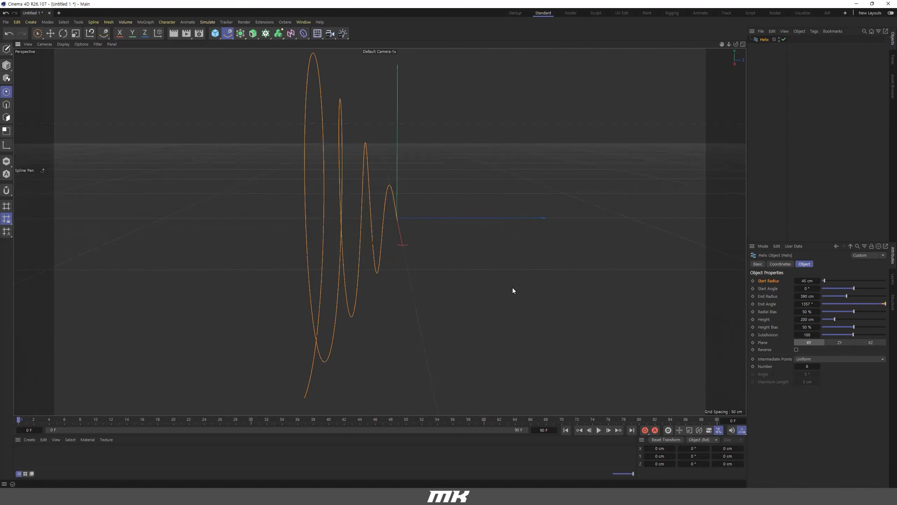
{"action": "left_click_drag", "start_coordinate": [836, 319], "coordinate": [854, 321]}
{"action": "left_click_drag", "start_coordinate": [344, 204], "coordinate": [414, 171], "text": "alt"}
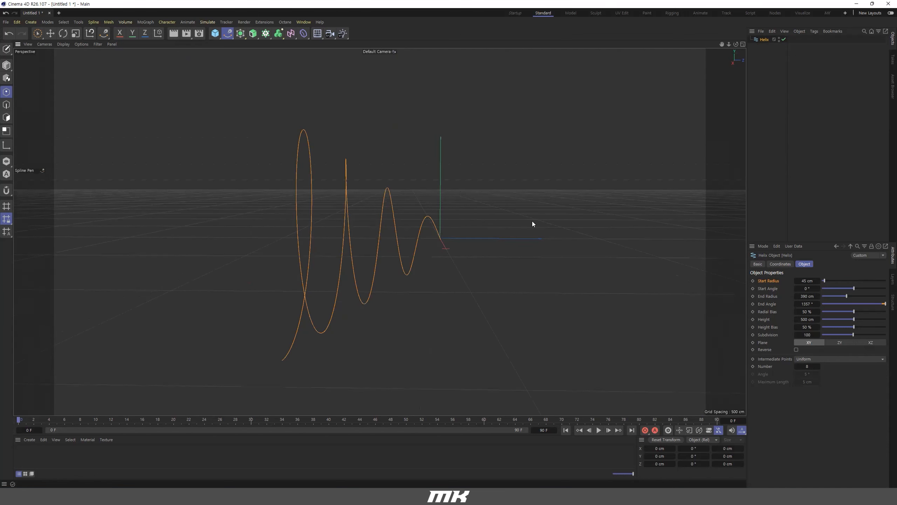
Step: Try a height bias of 75% on the helix and restore it to 50%
{"action": "left_click_drag", "start_coordinate": [311, 233], "coordinate": [508, 226], "text": "alt"}
{"action": "scroll", "coordinate": [508, 226], "scroll_direction": "down", "scroll_amount": 1}
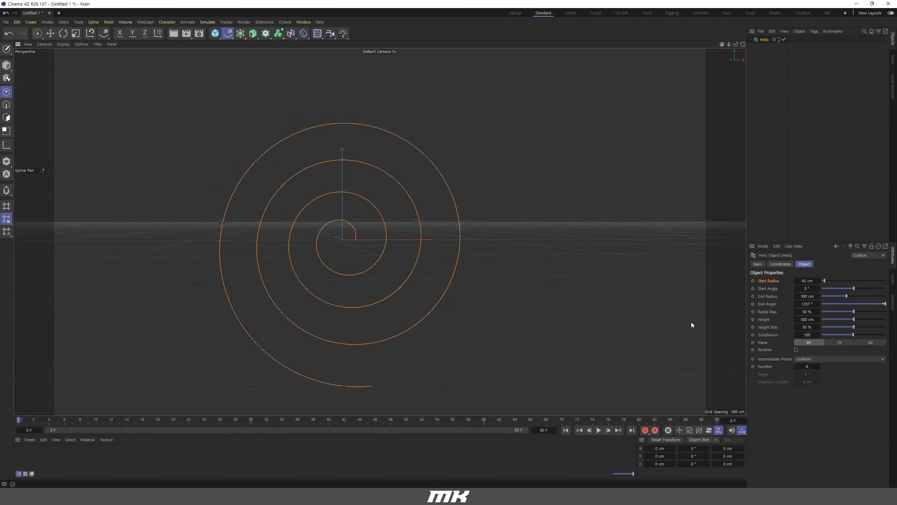
{"action": "left_click_drag", "start_coordinate": [346, 240], "coordinate": [302, 267], "text": "alt"}
{"action": "mouse_move", "coordinate": [376, 246]}
{"action": "left_mouse_down", "text": "alt"}
{"action": "mouse_move", "coordinate": [339, 245]}
{"action": "mouse_move", "coordinate": [405, 236]}
{"action": "left_mouse_up", "text": "alt"}
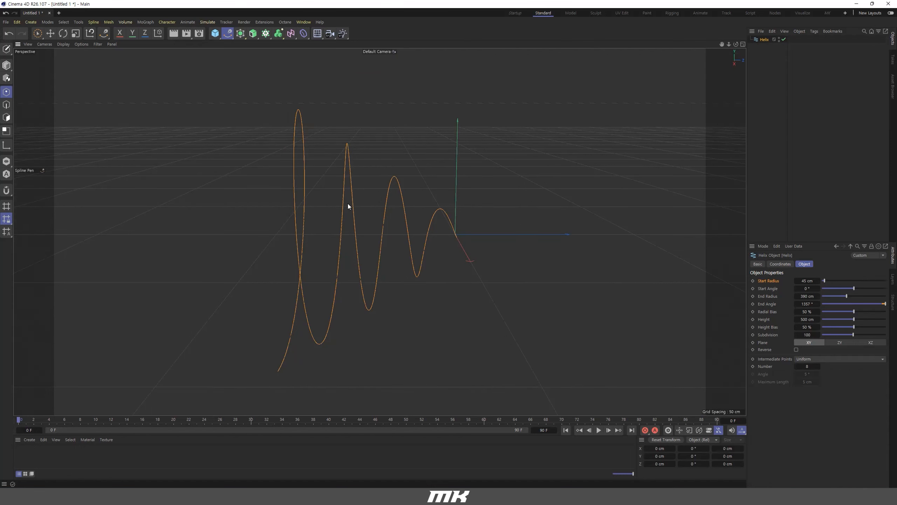
{"action": "mouse_move", "coordinate": [428, 220]}
{"action": "left_mouse_down", "text": "alt"}
{"action": "mouse_move", "coordinate": [369, 225]}
{"action": "mouse_move", "coordinate": [430, 227]}
{"action": "left_mouse_up", "text": "alt"}
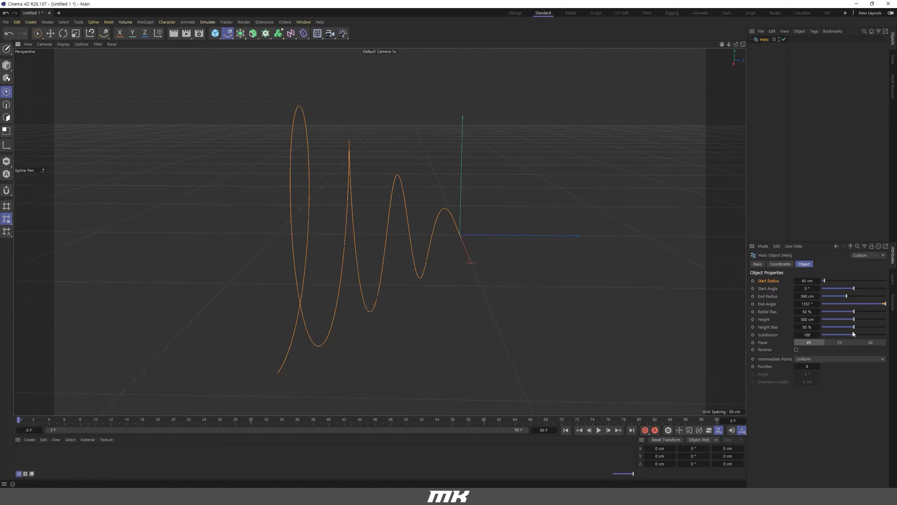
{"action": "left_click_drag", "start_coordinate": [853, 327], "coordinate": [871, 329]}
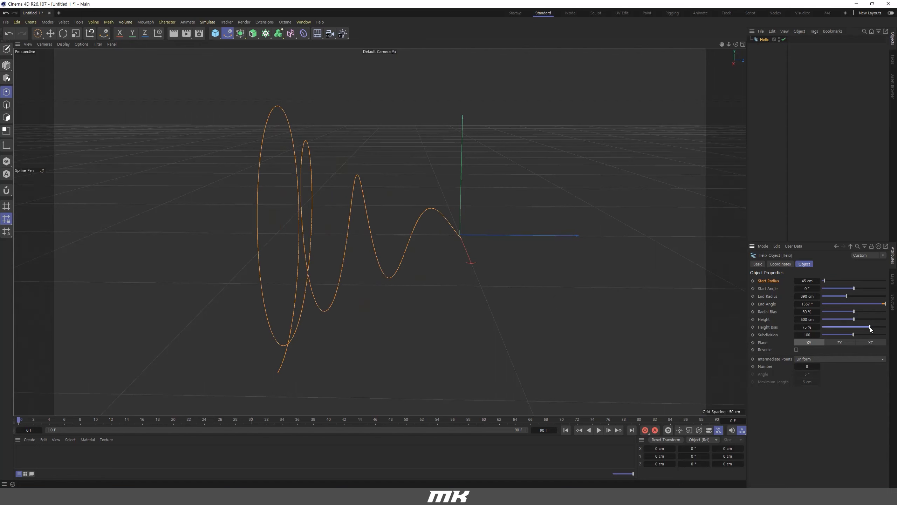
{"action": "double_click", "coordinate": [802, 325]}
{"action": "type", "text": "50"}
{"action": "key", "text": "Return"}
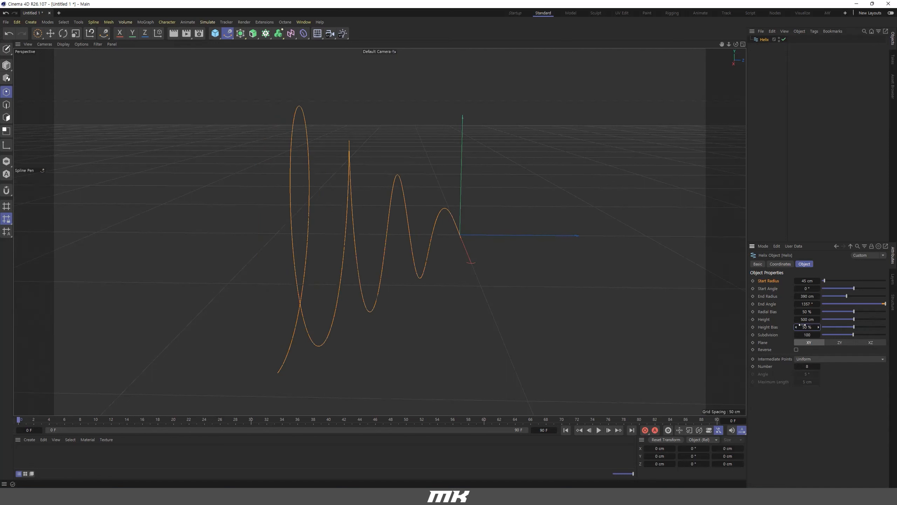
Step: Try a higher height bias on the helix in the Right view and reset it to 50%
{"action": "left_click_drag", "start_coordinate": [329, 225], "coordinate": [296, 205], "text": "alt"}
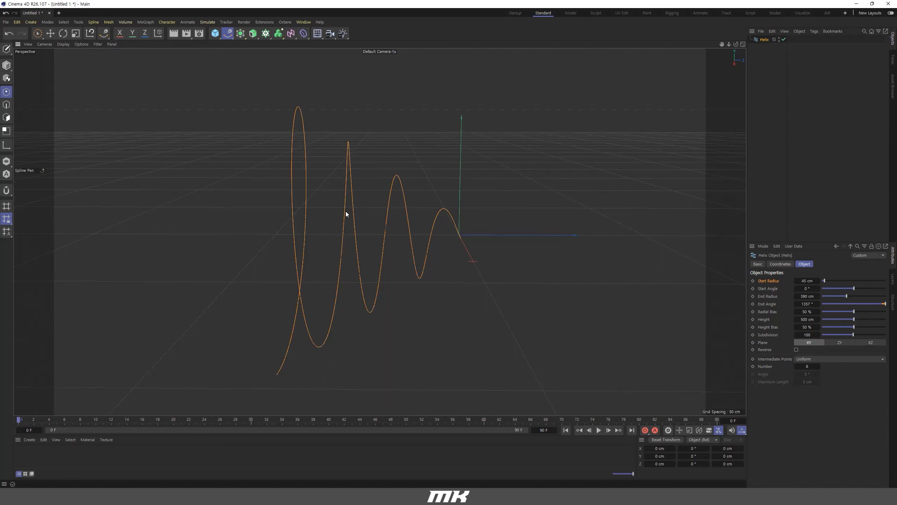
{"action": "middle_click", "coordinate": [438, 256]}
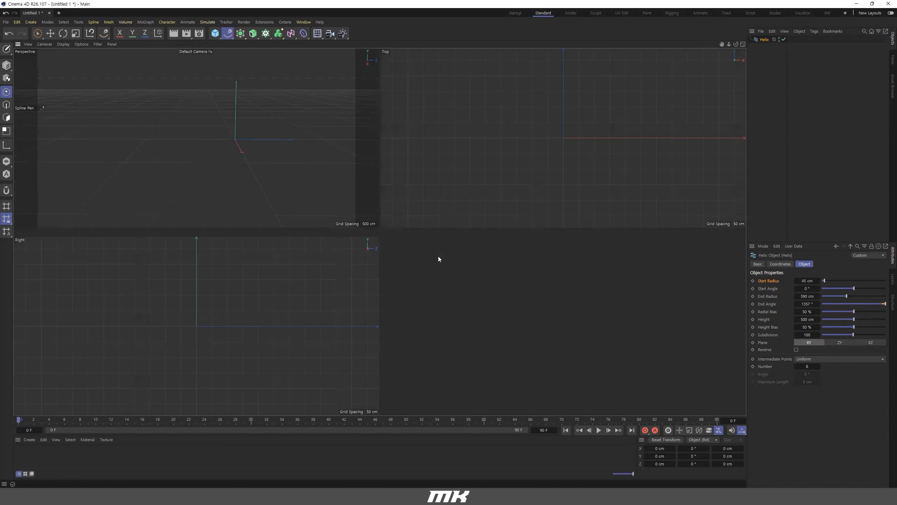
{"action": "middle_click", "coordinate": [290, 320]}
{"action": "scroll", "coordinate": [322, 301], "scroll_direction": "up", "scroll_amount": 5}
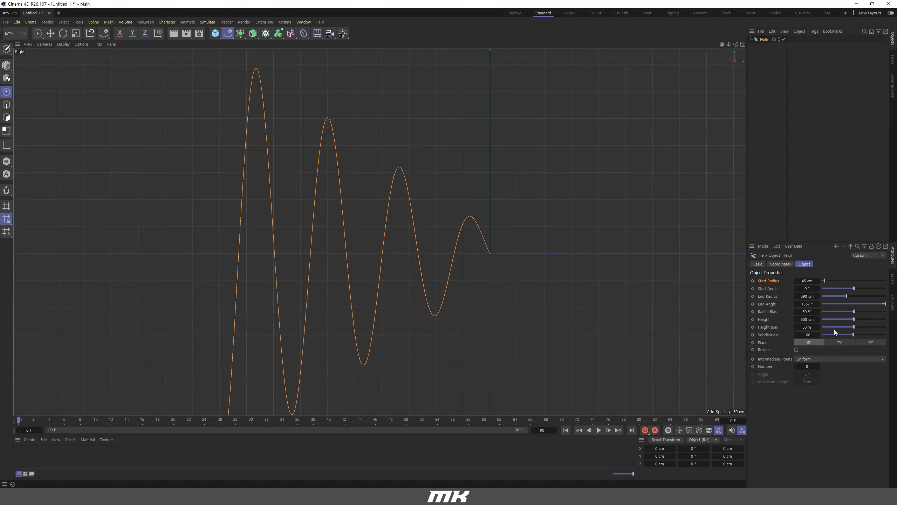
{"action": "mouse_move", "coordinate": [851, 326]}
{"action": "left_mouse_down"}
{"action": "mouse_move", "coordinate": [819, 326]}
{"action": "mouse_move", "coordinate": [883, 330]}
{"action": "mouse_move", "coordinate": [865, 332]}
{"action": "left_mouse_up"}
{"action": "left_click", "coordinate": [807, 327]}
{"action": "type", "text": "50"}
{"action": "key", "text": "Return"}
Step: In the Front view, try a radial bias of 96% on the helix and set it to about 29%
{"action": "middle_click", "coordinate": [450, 263]}
{"action": "middle_click", "coordinate": [418, 258]}
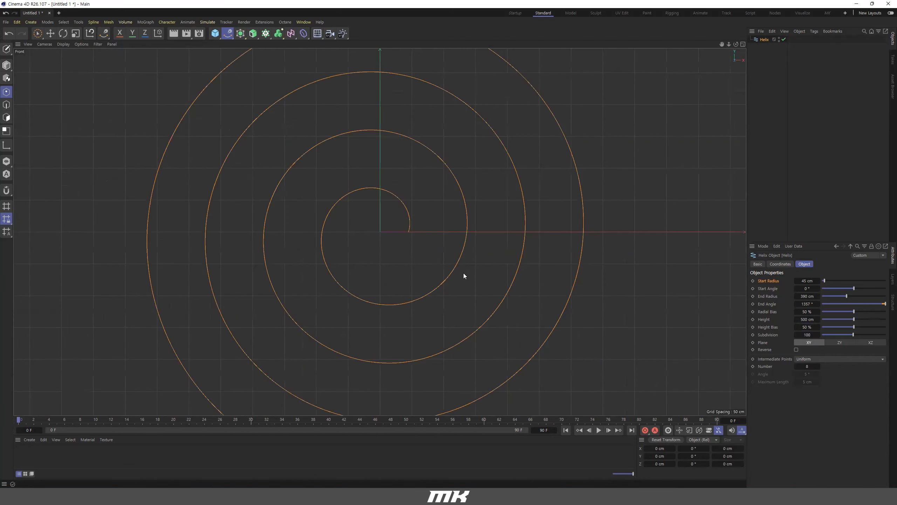
{"action": "left_click_drag", "start_coordinate": [854, 313], "coordinate": [884, 311]}
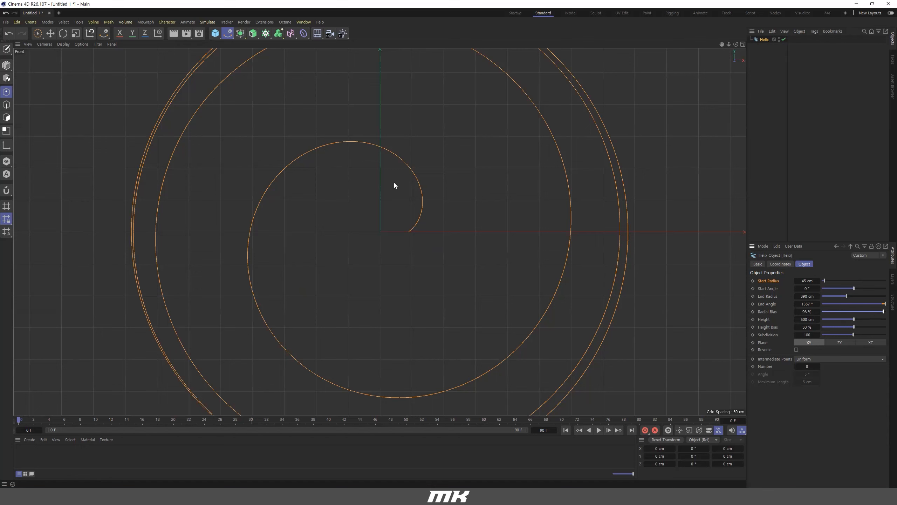
{"action": "left_click_drag", "start_coordinate": [879, 312], "coordinate": [839, 320]}
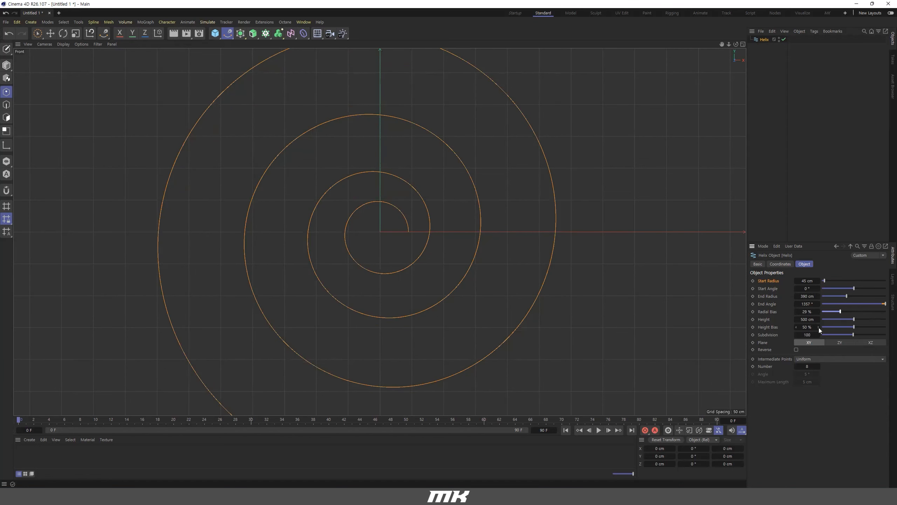
Step: Return to the Perspective view and set the helix's subdivision to about 52
{"action": "middle_click", "coordinate": [486, 211]}
{"action": "middle_click", "coordinate": [345, 179]}
{"action": "left_click_drag", "start_coordinate": [386, 188], "coordinate": [320, 212], "text": "alt"}
{"action": "left_click_drag", "start_coordinate": [521, 260], "coordinate": [563, 259], "text": "alt"}
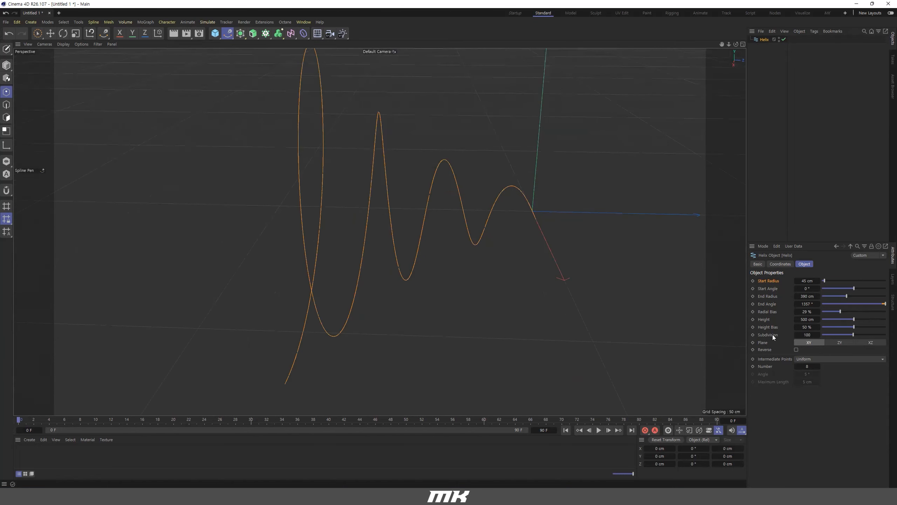
{"action": "mouse_move", "coordinate": [855, 334]}
{"action": "left_mouse_down"}
{"action": "mouse_move", "coordinate": [865, 335]}
{"action": "mouse_move", "coordinate": [840, 338]}
{"action": "left_mouse_up"}
{"action": "left_click_drag", "start_coordinate": [537, 241], "coordinate": [488, 244], "text": "alt"}
{"action": "middle_click_drag", "start_coordinate": [488, 245], "coordinate": [487, 247], "text": "alt"}
{"action": "left_click_drag", "start_coordinate": [303, 91], "coordinate": [272, 83], "text": "alt"}
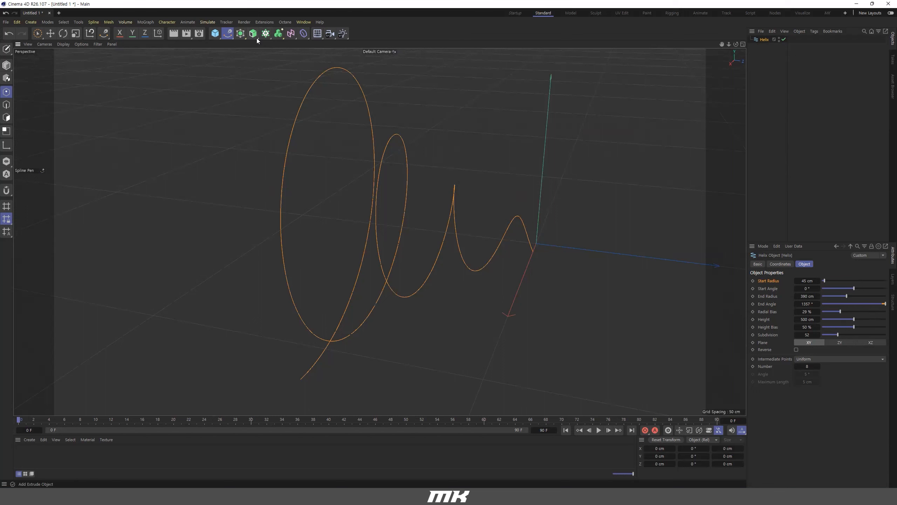
Step: Sweep a circle profile with a radius of about 8 cm along the helix
{"action": "left_click_drag", "start_coordinate": [256, 38], "coordinate": [282, 84]}
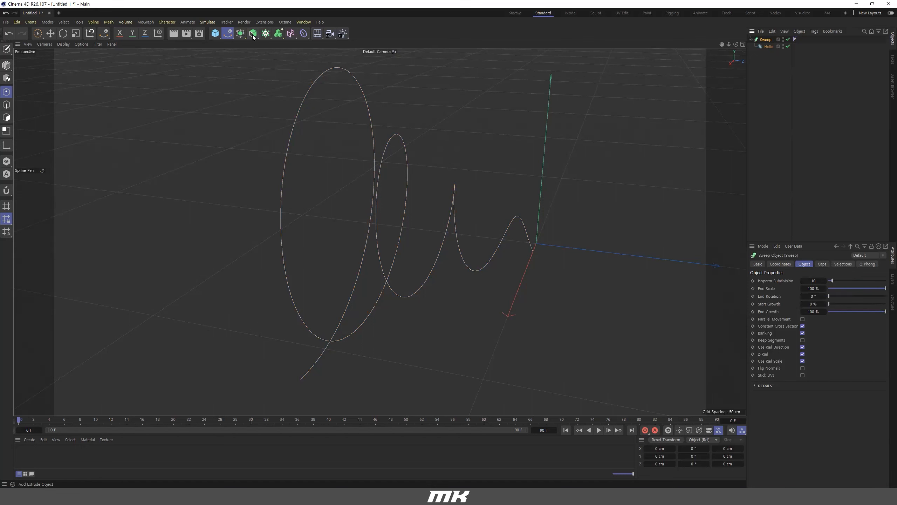
{"action": "left_click_drag", "start_coordinate": [228, 34], "coordinate": [309, 57]}
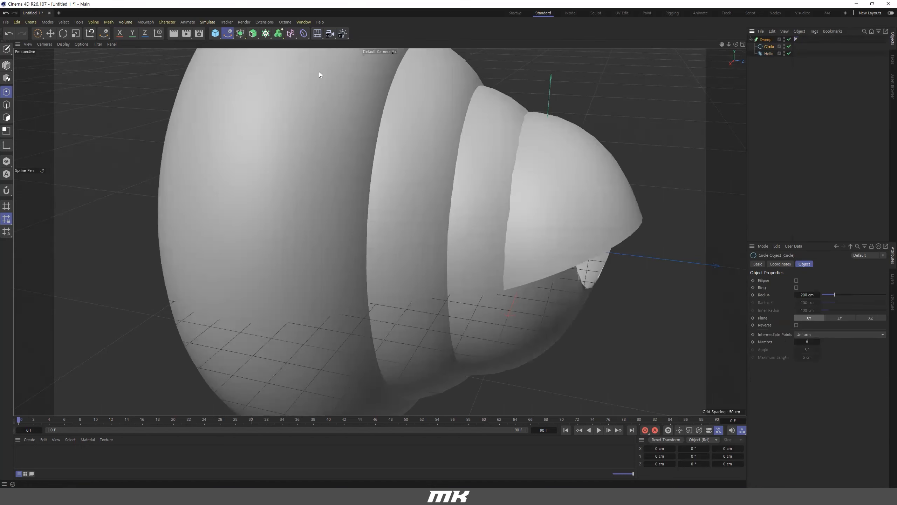
{"action": "left_click_drag", "start_coordinate": [834, 293], "coordinate": [824, 296]}
{"action": "left_click_drag", "start_coordinate": [417, 209], "coordinate": [474, 245], "text": "alt"}
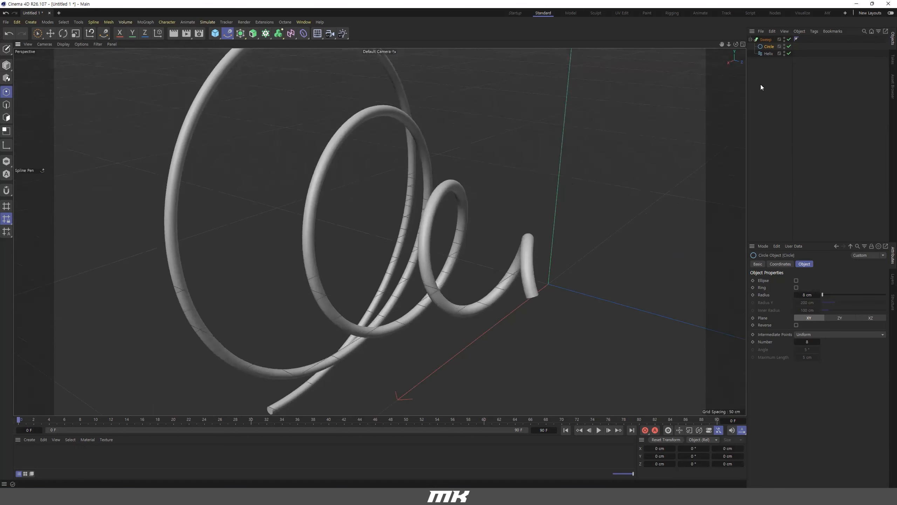
Step: Lower the helix's subdivision to 10
{"action": "left_click", "coordinate": [768, 53]}
{"action": "left_click_drag", "start_coordinate": [836, 334], "coordinate": [825, 335]}
{"action": "left_click_drag", "start_coordinate": [395, 249], "coordinate": [396, 226], "text": "alt"}
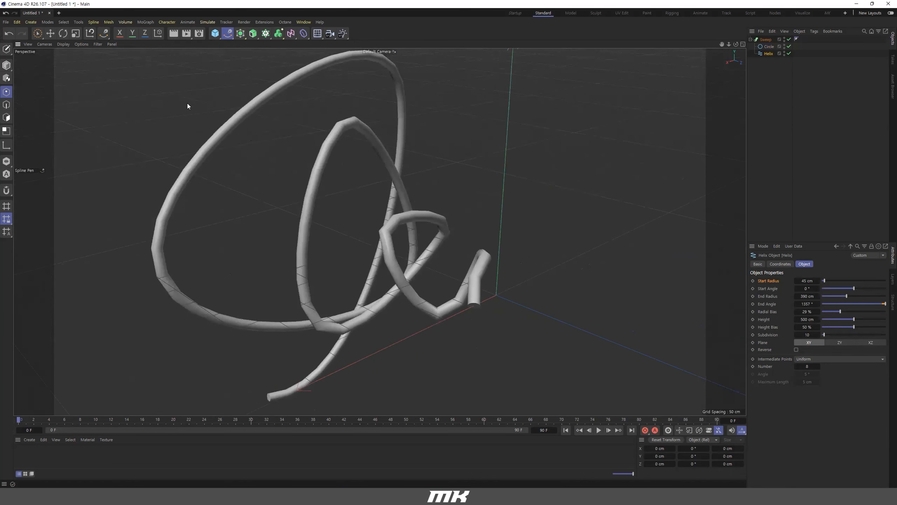
Step: Switch the viewport display to Gouraud shading with lines
{"action": "key", "text": "n"}
{"action": "key", "text": "a"}
{"action": "key", "text": "n"}
{"action": "key", "text": "b"}
Step: Examine the segment spacing and angular bends of the swept helix up close and from several angles
{"action": "left_click_drag", "start_coordinate": [310, 166], "coordinate": [302, 149], "text": "alt"}
{"action": "scroll", "coordinate": [269, 156], "scroll_direction": "up", "scroll_amount": 5}
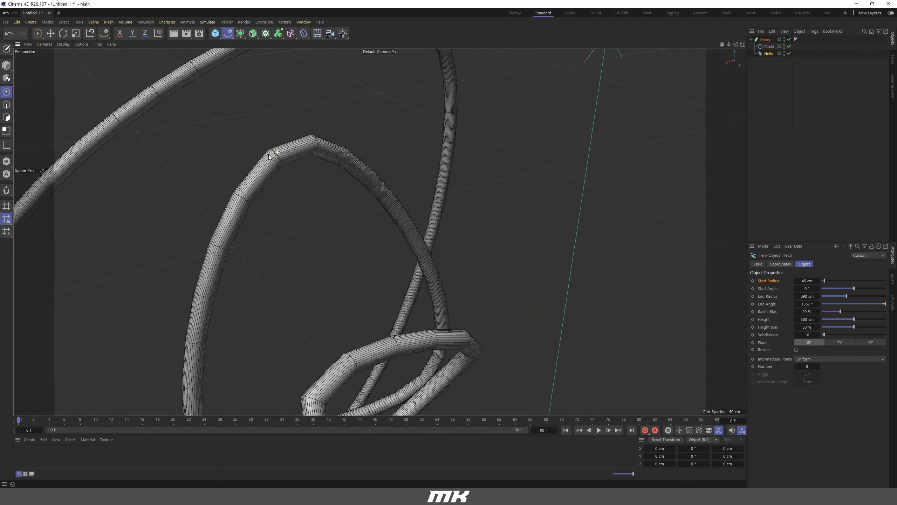
{"action": "scroll", "coordinate": [284, 151], "scroll_direction": "up", "scroll_amount": 4}
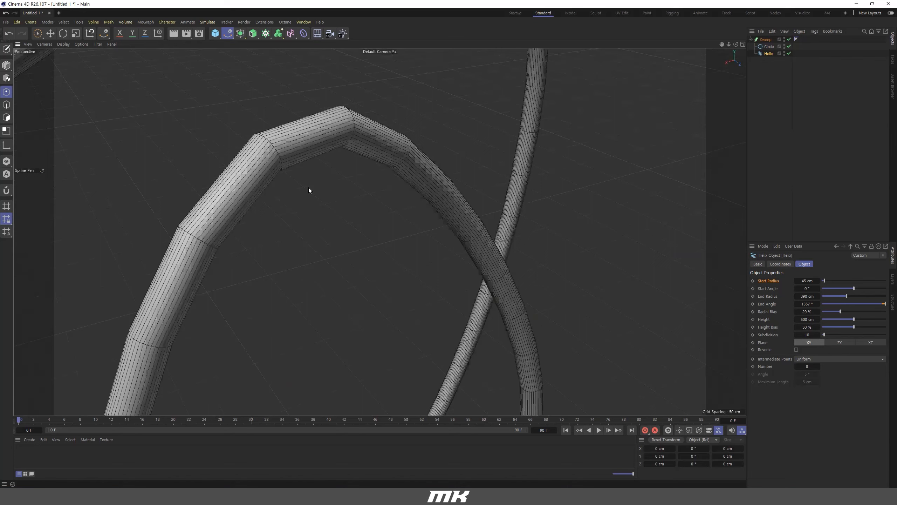
{"action": "scroll", "coordinate": [308, 191], "scroll_direction": "down", "scroll_amount": 5}
{"action": "scroll", "coordinate": [367, 221], "scroll_direction": "down", "scroll_amount": 5}
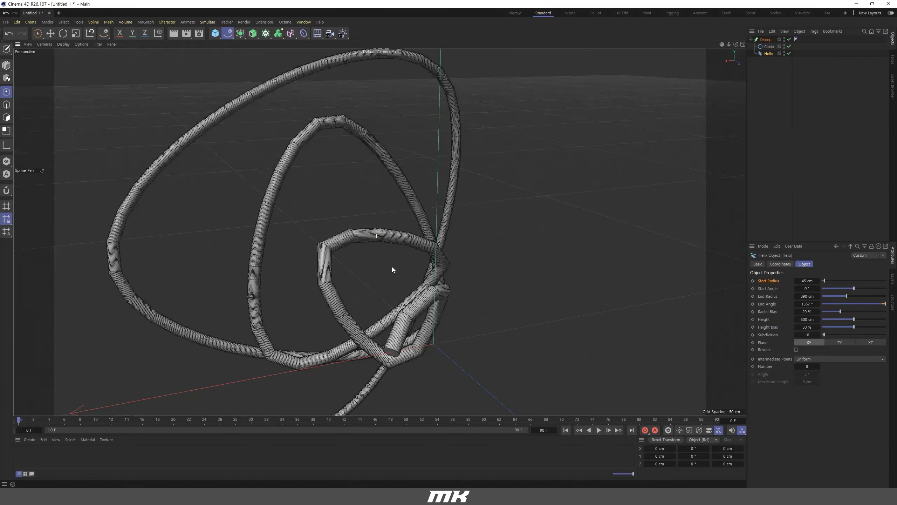
{"action": "left_click_drag", "start_coordinate": [427, 270], "coordinate": [354, 234], "text": "alt"}
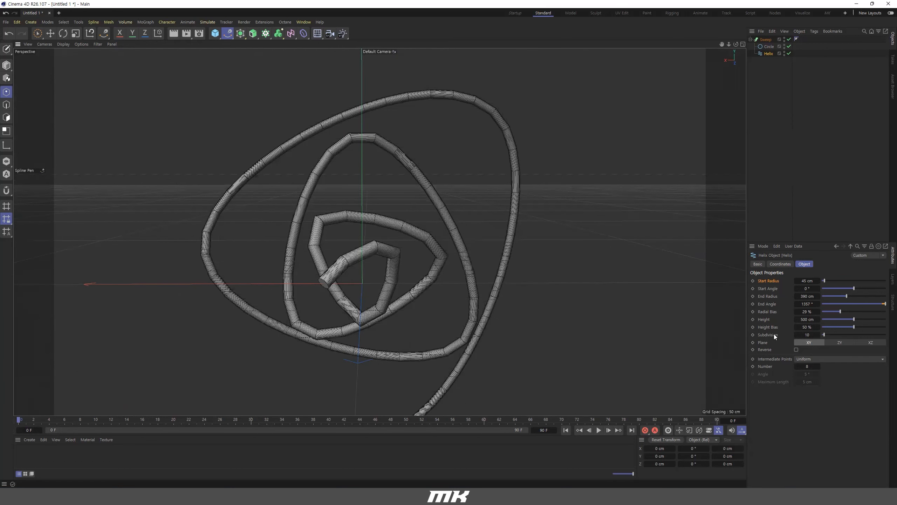
{"action": "left_click_drag", "start_coordinate": [380, 230], "coordinate": [243, 157], "text": "alt"}
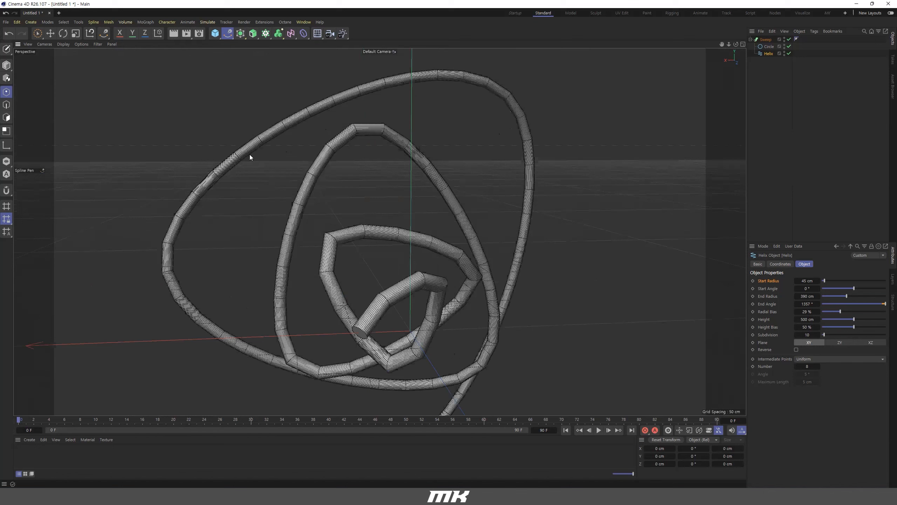
{"action": "scroll", "coordinate": [233, 152], "scroll_direction": "up", "scroll_amount": 4}
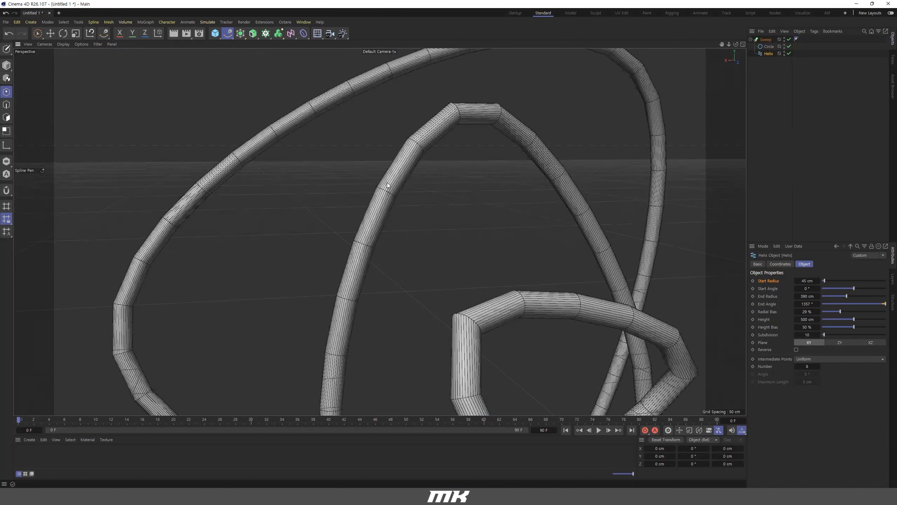
{"action": "left_click_drag", "start_coordinate": [387, 185], "coordinate": [378, 179], "text": "alt"}
{"action": "left_click_drag", "start_coordinate": [459, 240], "coordinate": [612, 209], "text": "alt"}
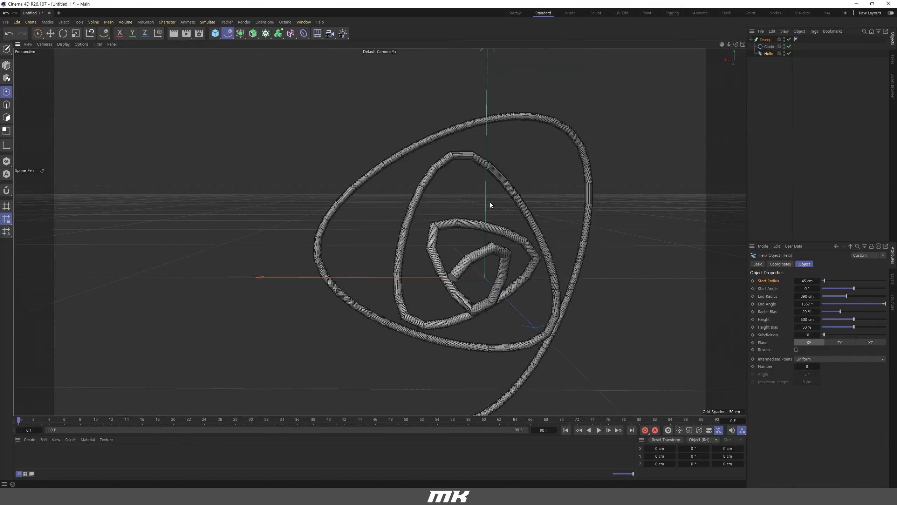
{"action": "left_click_drag", "start_coordinate": [490, 202], "coordinate": [498, 174], "text": "alt"}
Step: Raise the helix's subdivision to about 86 and inspect the swept mesh
{"action": "left_click_drag", "start_coordinate": [825, 334], "coordinate": [848, 335]}
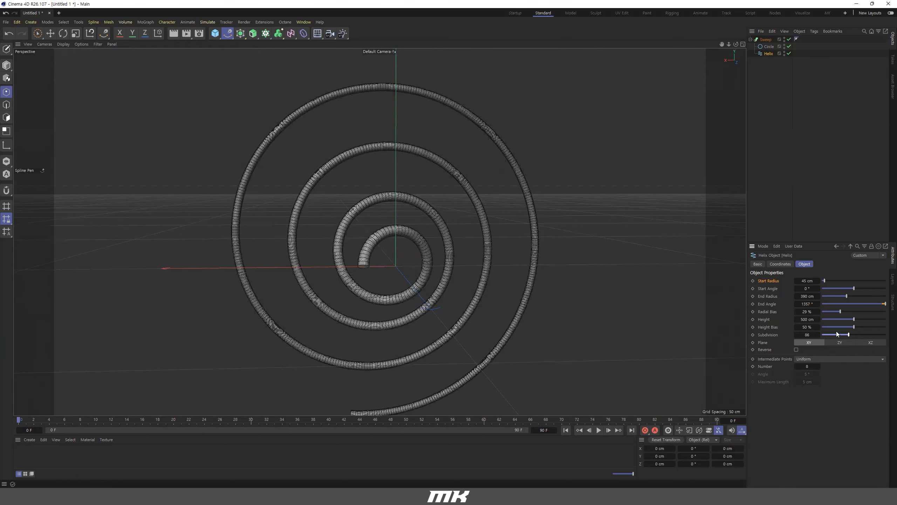
{"action": "left_click_drag", "start_coordinate": [335, 124], "coordinate": [349, 128], "text": "alt"}
{"action": "scroll", "coordinate": [348, 129], "scroll_direction": "up", "scroll_amount": 3}
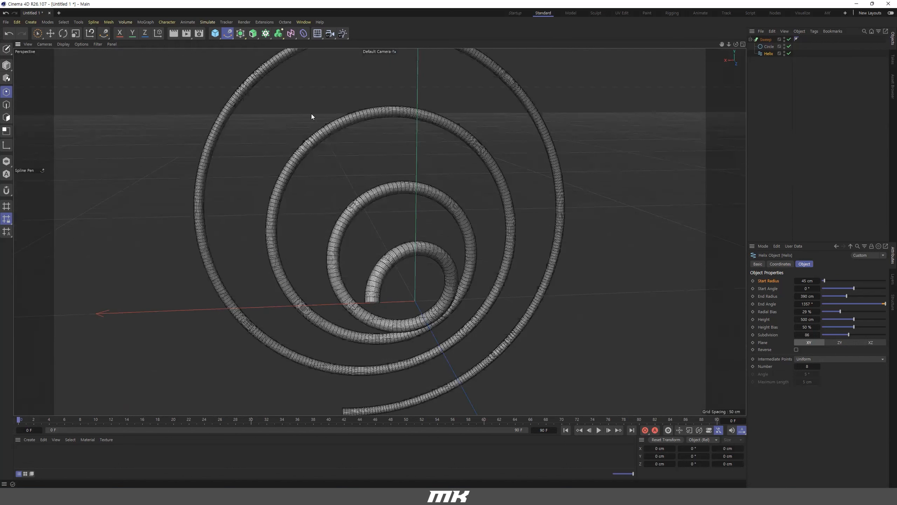
{"action": "left_click_drag", "start_coordinate": [310, 156], "coordinate": [353, 151], "text": "alt"}
{"action": "scroll", "coordinate": [440, 167], "scroll_direction": "up", "scroll_amount": 4}
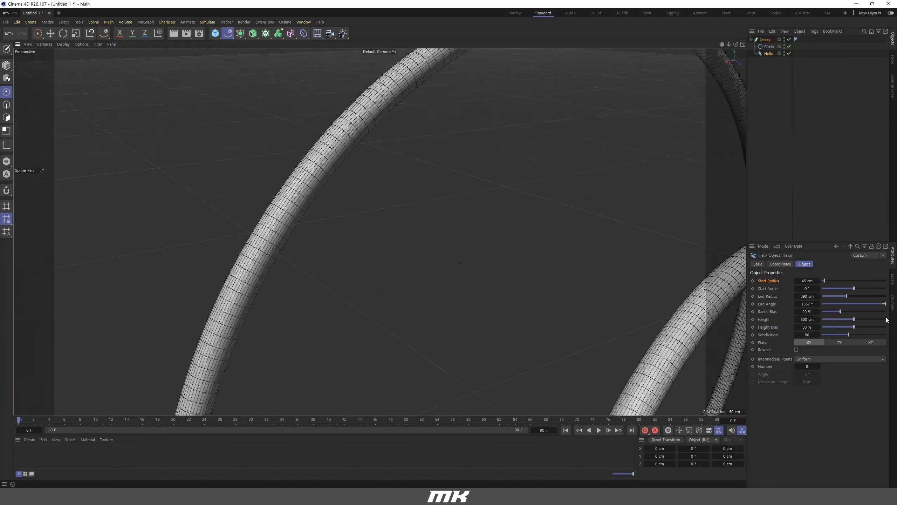
Step: Try a subdivision of 194 on the helix and reduce it to about 52
{"action": "left_click_drag", "start_coordinate": [851, 334], "coordinate": [882, 335]}
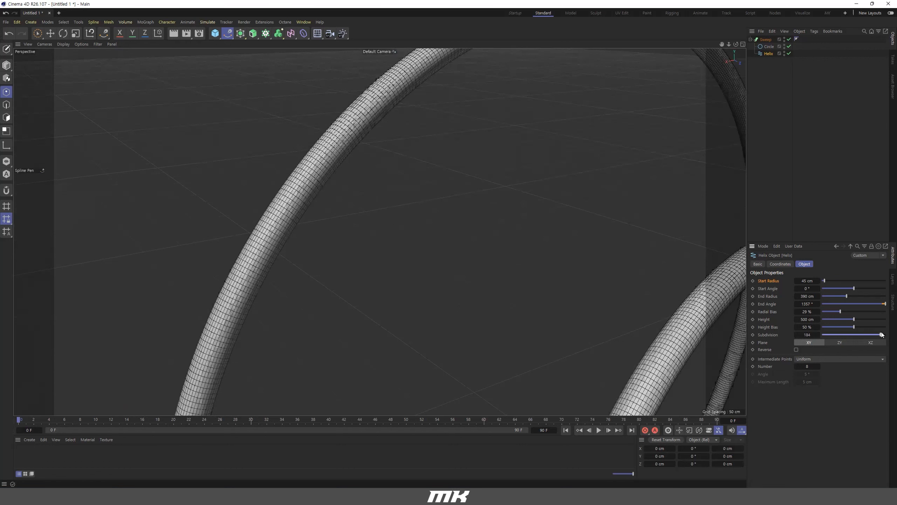
{"action": "scroll", "coordinate": [322, 212], "scroll_direction": "down", "scroll_amount": 5}
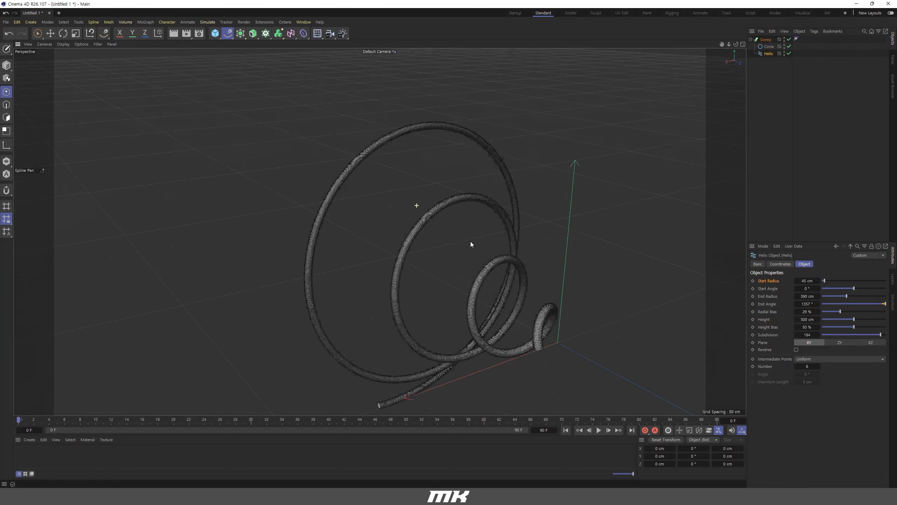
{"action": "middle_click_drag", "start_coordinate": [430, 236], "coordinate": [267, 190], "text": "alt"}
{"action": "left_click_drag", "start_coordinate": [878, 337], "coordinate": [839, 334]}
{"action": "left_click_drag", "start_coordinate": [465, 244], "coordinate": [433, 239], "text": "alt"}
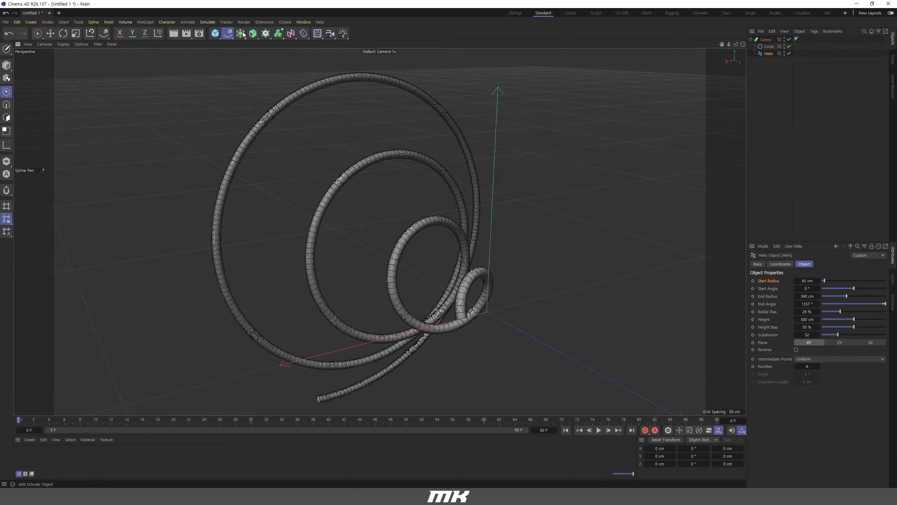
Step: Select the Sweep object and examine the mesh lines of its outer loop up close
{"action": "left_click", "coordinate": [253, 37]}
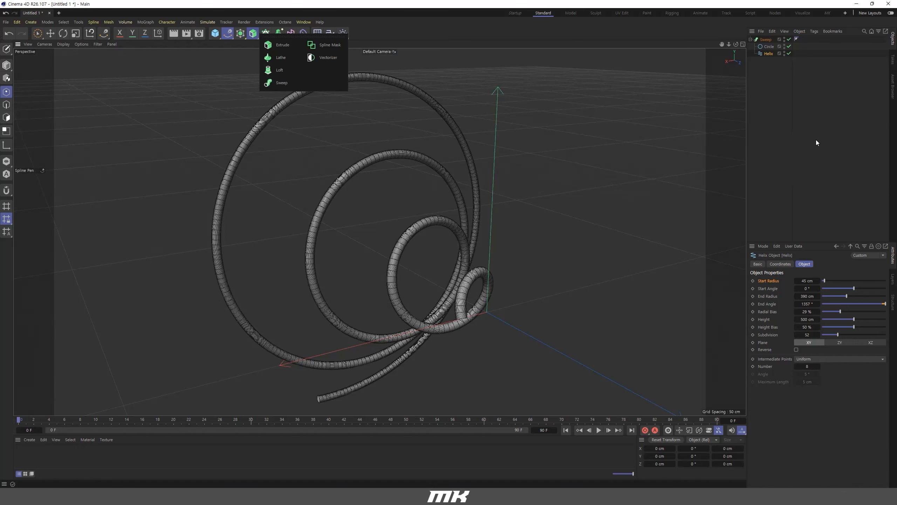
{"action": "left_click", "coordinate": [766, 44]}
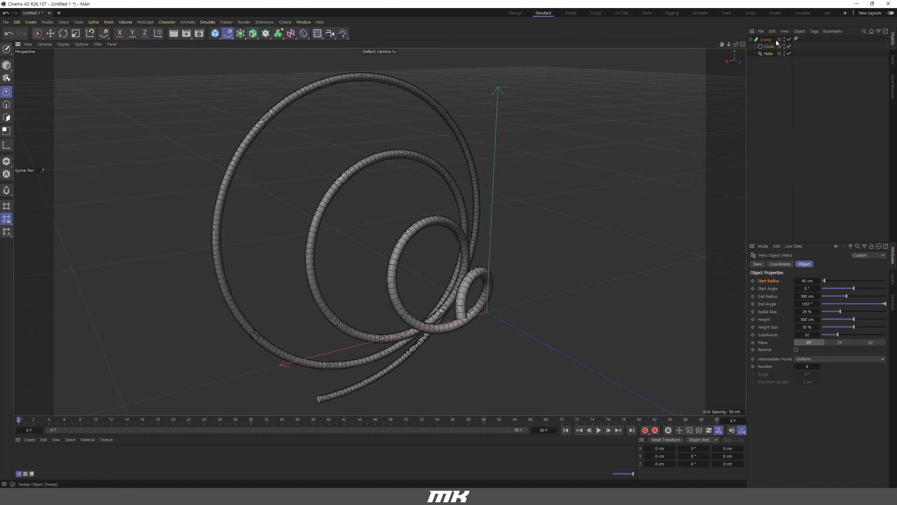
{"action": "left_click", "coordinate": [765, 40]}
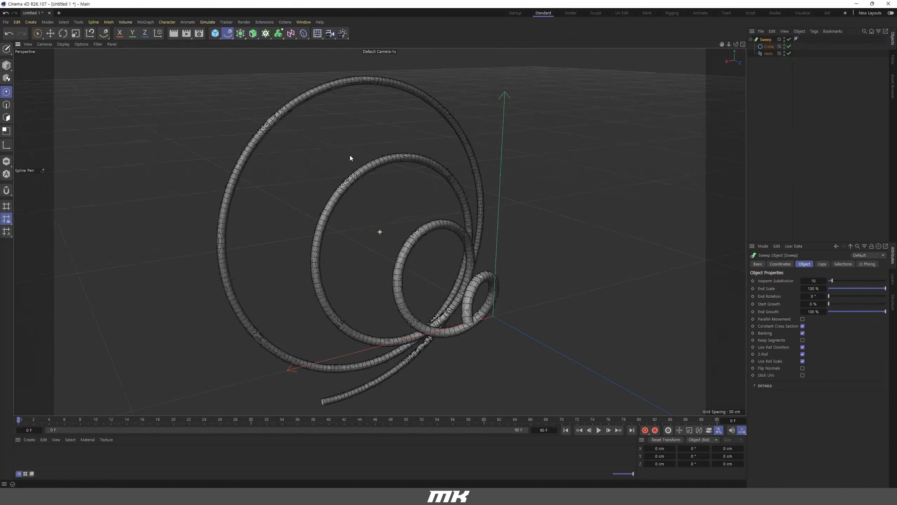
{"action": "scroll", "coordinate": [323, 124], "scroll_direction": "up", "scroll_amount": 5}
{"action": "scroll", "coordinate": [341, 142], "scroll_direction": "up", "scroll_amount": 3}
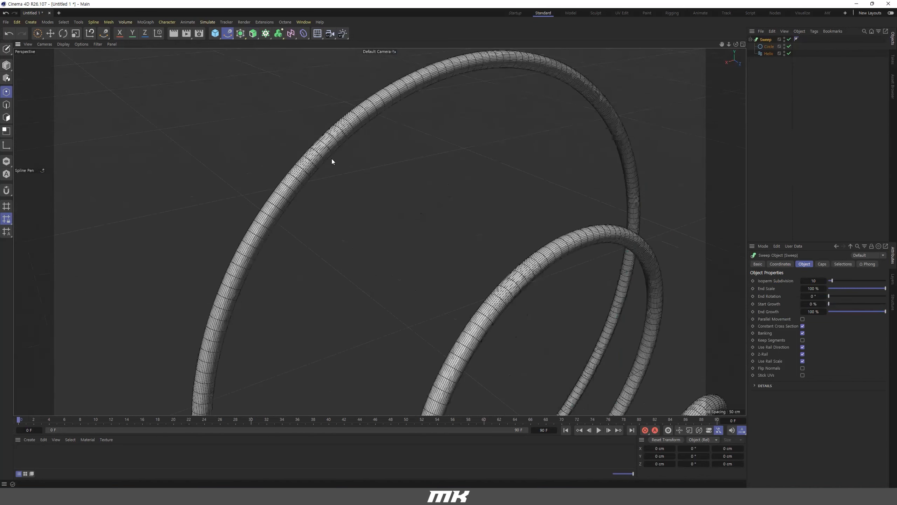
{"action": "scroll", "coordinate": [333, 160], "scroll_direction": "up", "scroll_amount": 3}
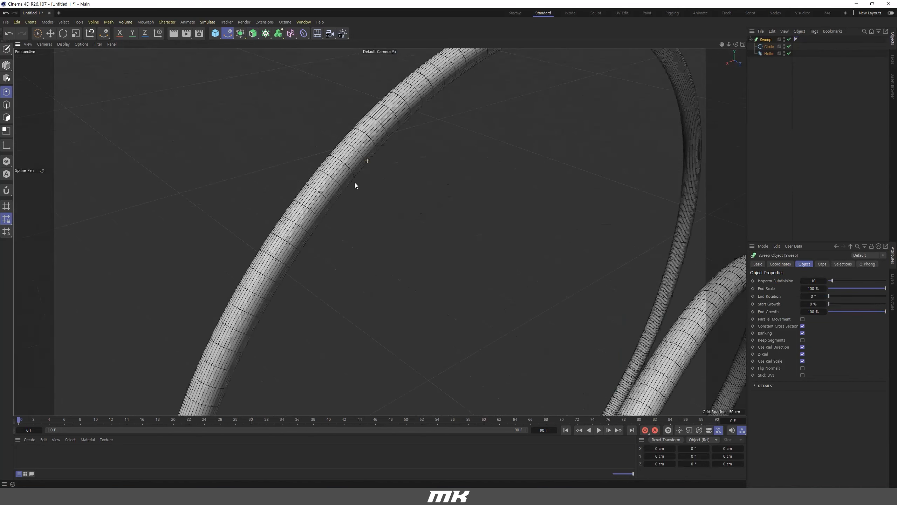
Step: Select the Helix, try a subdivision of 54, reduce it to 29 and compare the swept mesh
{"action": "left_click", "coordinate": [767, 53]}
{"action": "left_click_drag", "start_coordinate": [390, 208], "coordinate": [674, 323], "text": "alt"}
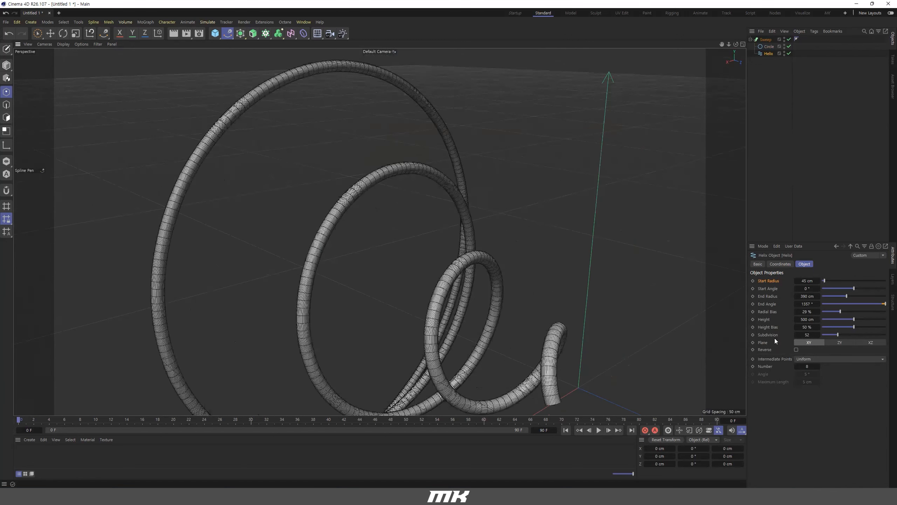
{"action": "mouse_move", "coordinate": [843, 335]}
{"action": "left_mouse_down"}
{"action": "mouse_move", "coordinate": [856, 333]}
{"action": "mouse_move", "coordinate": [838, 334]}
{"action": "left_mouse_up"}
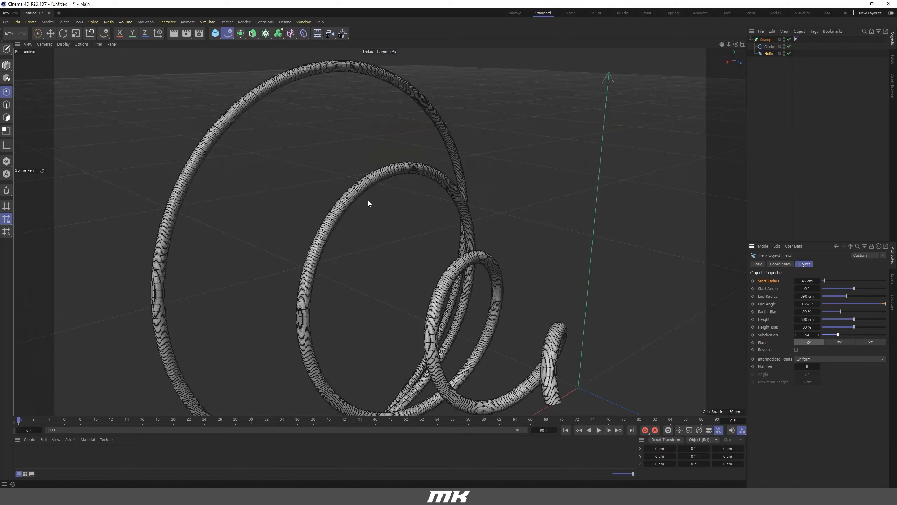
{"action": "left_click_drag", "start_coordinate": [368, 201], "coordinate": [316, 160], "text": "alt"}
{"action": "scroll", "coordinate": [316, 160], "scroll_direction": "down", "scroll_amount": 5}
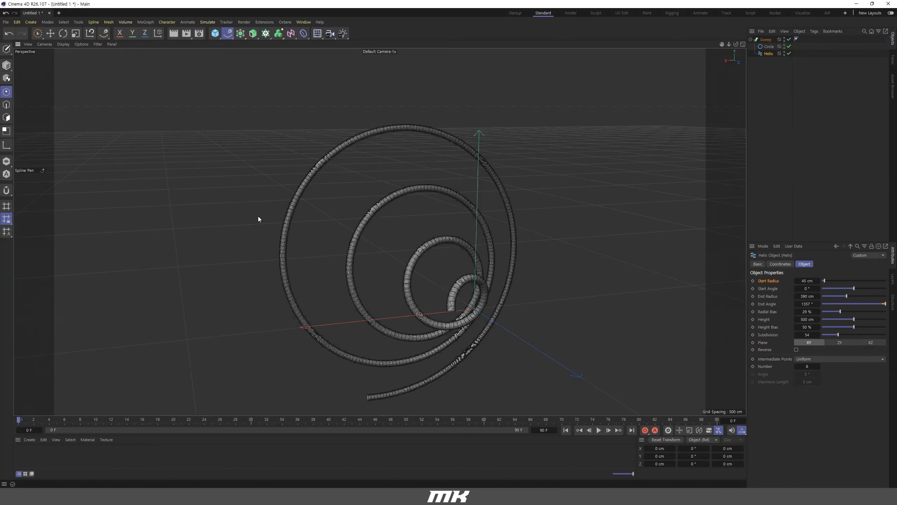
{"action": "mouse_move", "coordinate": [840, 334]}
{"action": "left_mouse_down"}
{"action": "mouse_move", "coordinate": [862, 334]}
{"action": "mouse_move", "coordinate": [829, 341]}
{"action": "left_mouse_up"}
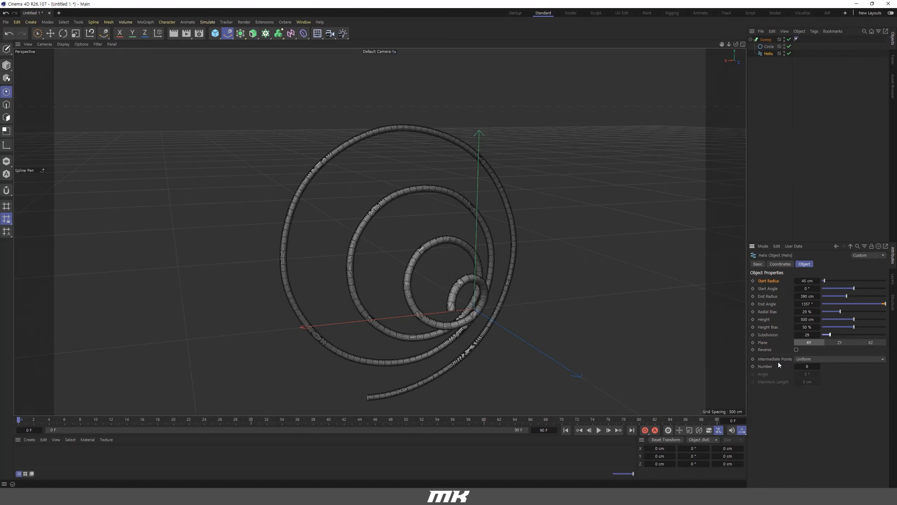
{"action": "right_click_drag", "start_coordinate": [353, 201], "coordinate": [551, 226], "text": "alt"}
{"action": "middle_click_drag", "start_coordinate": [550, 234], "coordinate": [526, 287], "text": "alt"}
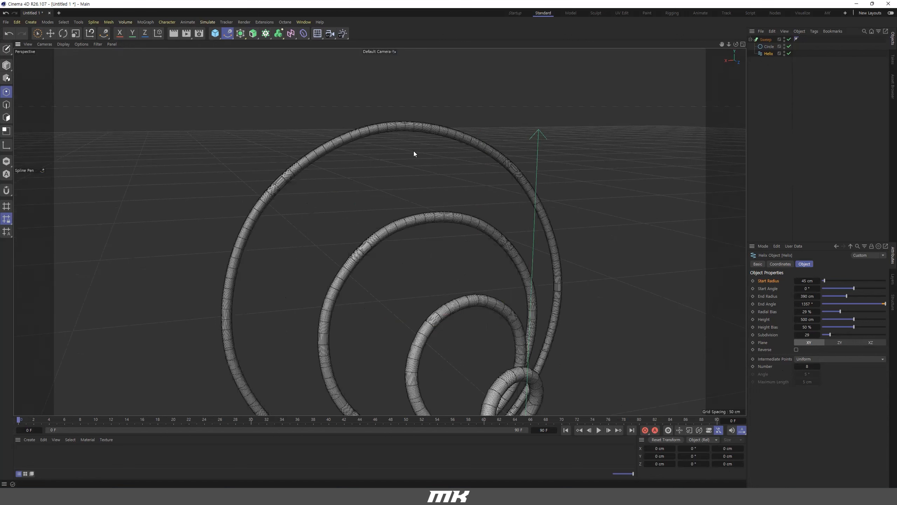
Step: Set the Helix's intermediate points to None and view the swept result
{"action": "left_click", "coordinate": [816, 359]}
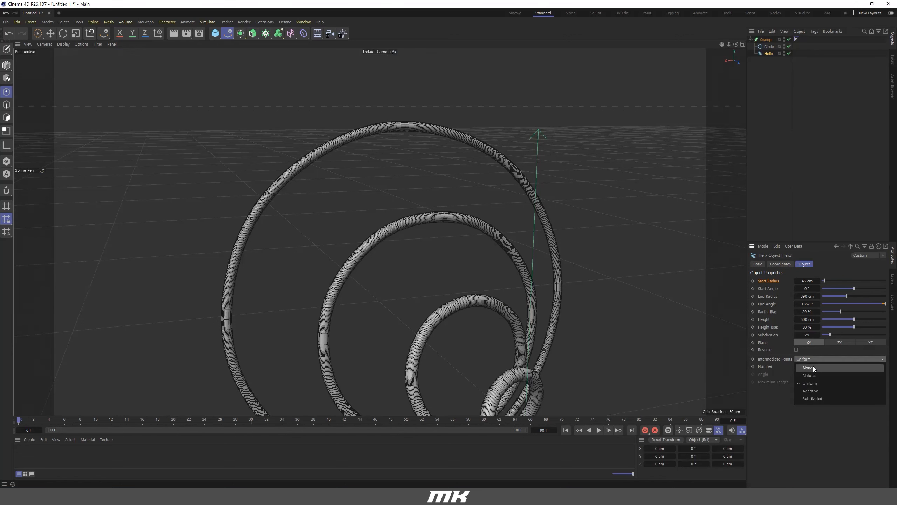
{"action": "left_click", "coordinate": [814, 367]}
{"action": "left_click_drag", "start_coordinate": [363, 145], "coordinate": [611, 184], "text": "alt"}
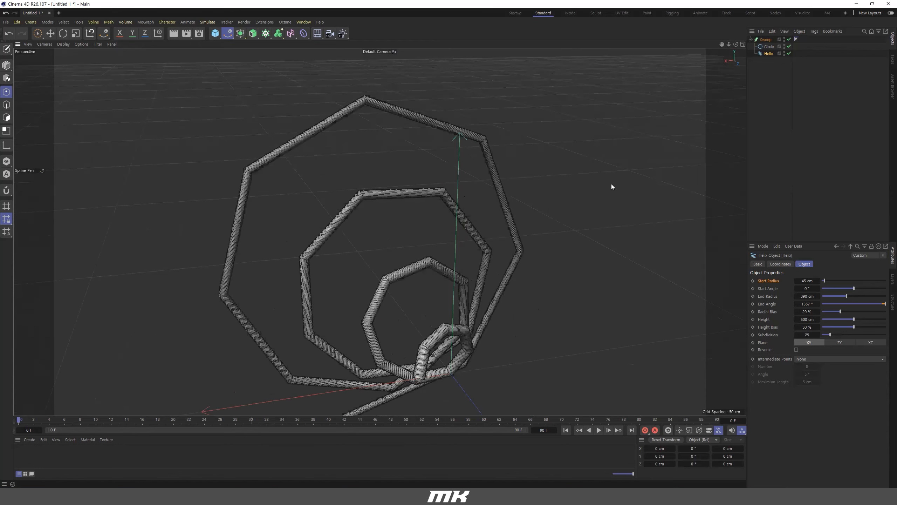
Step: Try helix subdivisions between 46 and 106 without intermediate points and settle on 52
{"action": "left_click_drag", "start_coordinate": [844, 334], "coordinate": [836, 335]}
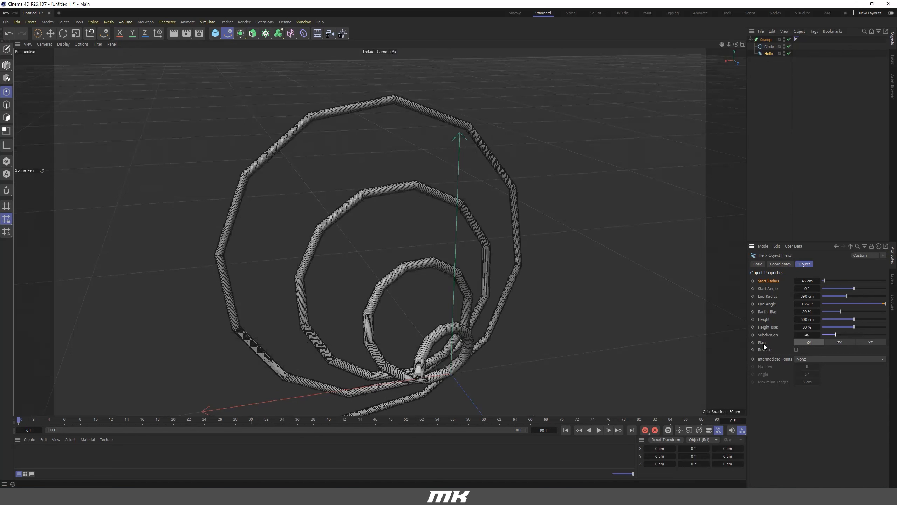
{"action": "mouse_move", "coordinate": [833, 335]}
{"action": "left_mouse_down"}
{"action": "mouse_move", "coordinate": [861, 334]}
{"action": "mouse_move", "coordinate": [819, 334]}
{"action": "mouse_move", "coordinate": [841, 334]}
{"action": "left_mouse_up"}
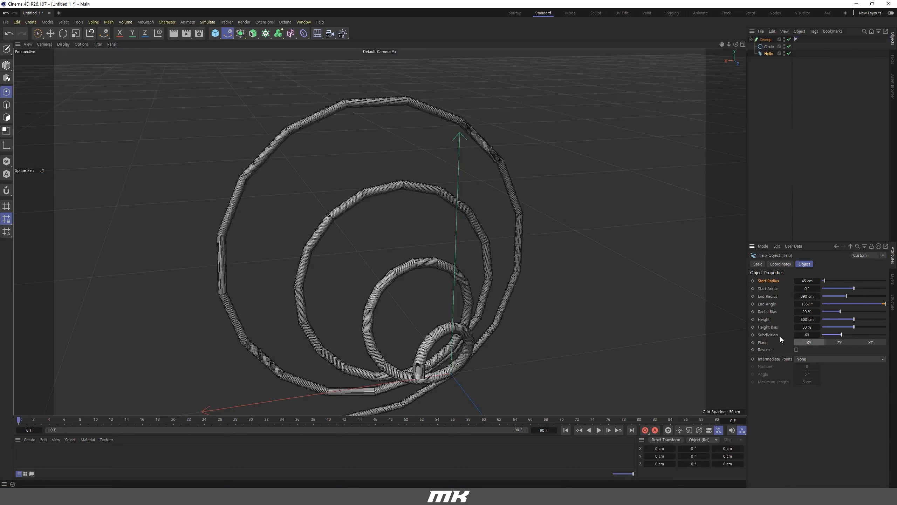
{"action": "left_click", "coordinate": [856, 336]}
{"action": "left_click_drag", "start_coordinate": [338, 154], "coordinate": [406, 199], "text": "alt"}
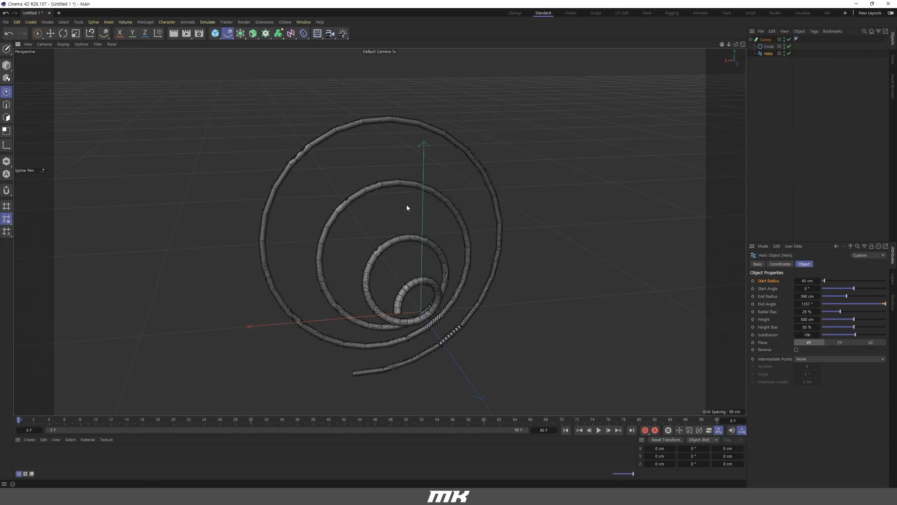
{"action": "scroll", "coordinate": [406, 205], "scroll_direction": "up", "scroll_amount": 2}
{"action": "left_click", "coordinate": [839, 335]}
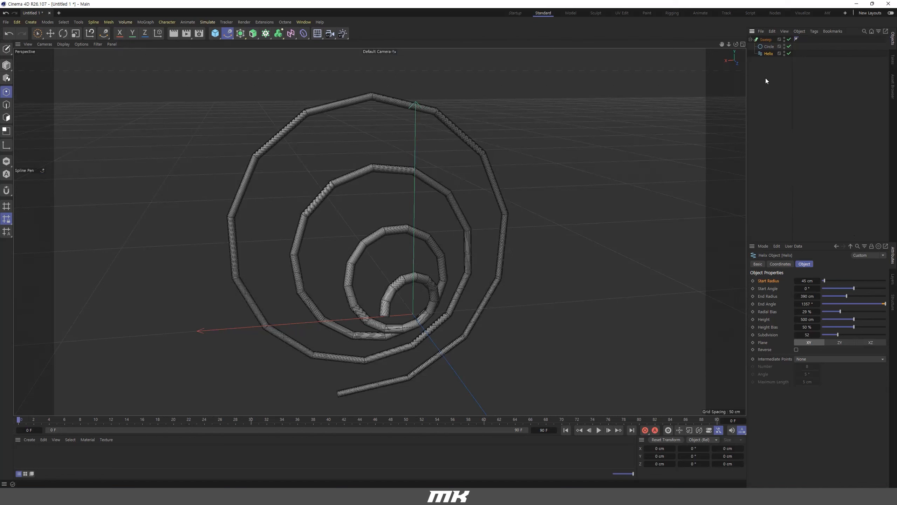
Step: Replace the Helix inside the Sweep with a new Circle spline as the path
{"action": "key", "text": "Delete"}
{"action": "left_click", "coordinate": [228, 34]}
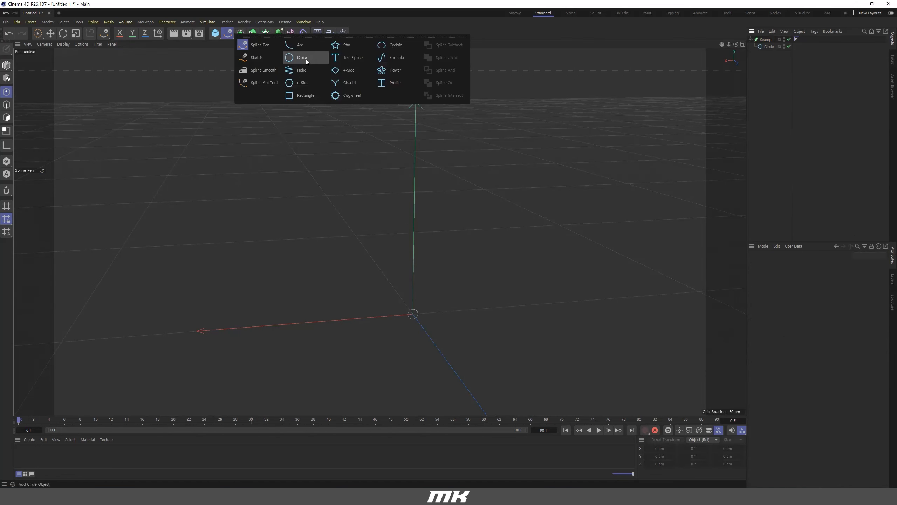
{"action": "left_click", "coordinate": [306, 58]}
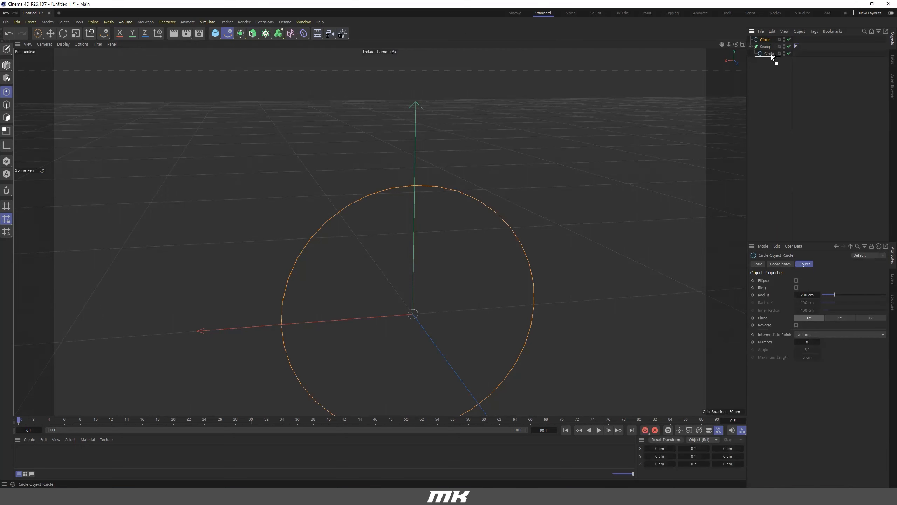
{"action": "left_click_drag", "start_coordinate": [771, 55], "coordinate": [772, 56]}
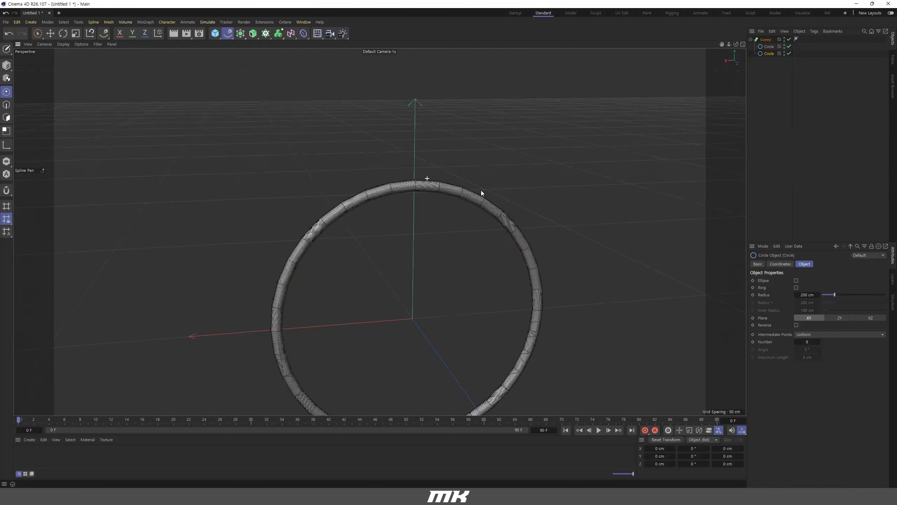
Step: Examine the swept ring's segments and raise the path circle's intermediate point number to about 36
{"action": "scroll", "coordinate": [481, 191], "scroll_direction": "up", "scroll_amount": 5}
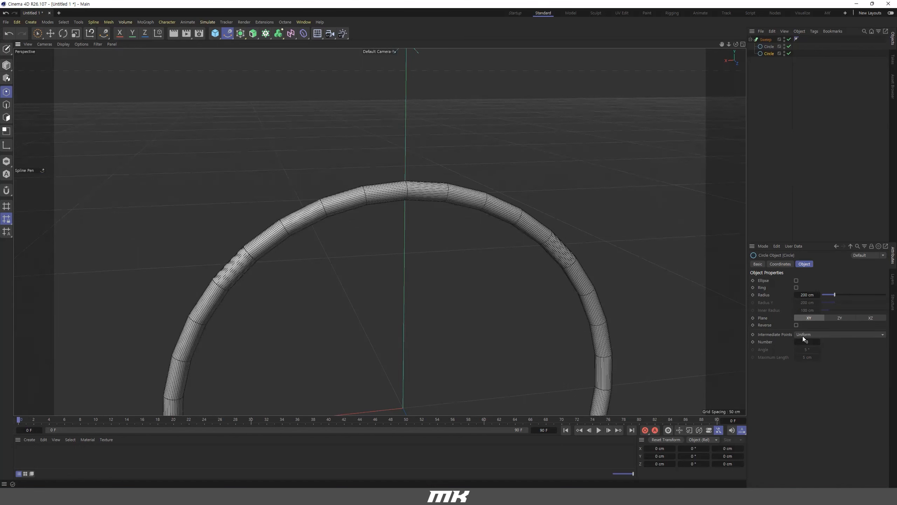
{"action": "left_click_drag", "start_coordinate": [374, 260], "coordinate": [329, 167], "text": "alt"}
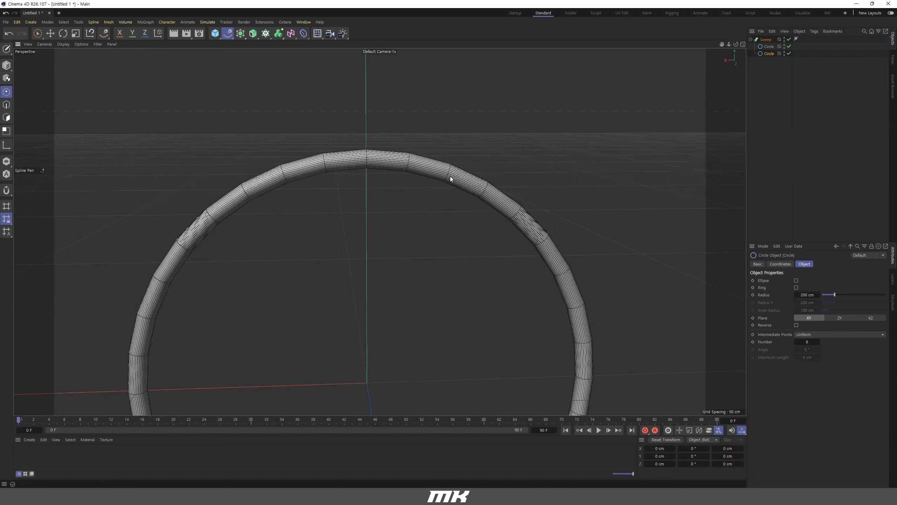
{"action": "right_click_drag", "start_coordinate": [459, 202], "coordinate": [400, 200], "text": "alt"}
{"action": "left_click_drag", "start_coordinate": [458, 211], "coordinate": [446, 226], "text": "alt"}
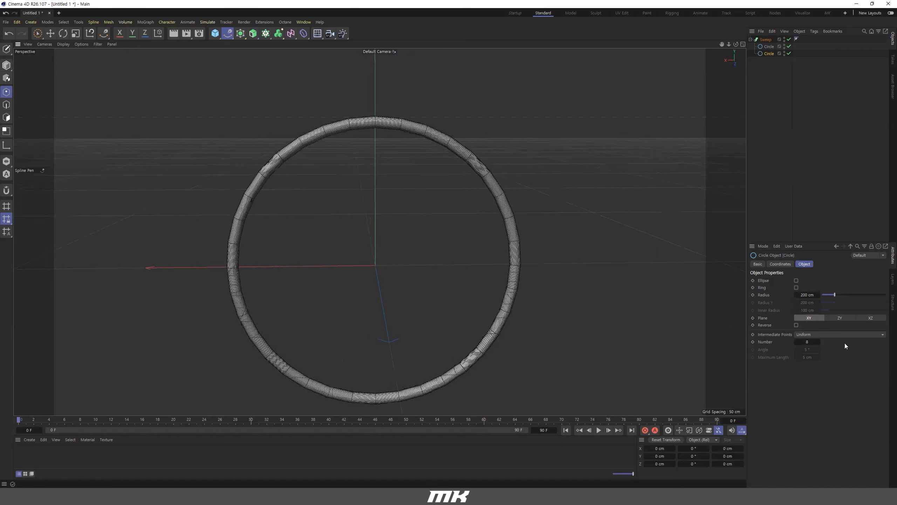
{"action": "mouse_move", "coordinate": [818, 342]}
{"action": "left_mouse_down"}
{"action": "mouse_move", "coordinate": [826, 342]}
{"action": "mouse_move", "coordinate": [810, 342]}
{"action": "mouse_move", "coordinate": [826, 342]}
{"action": "mouse_move", "coordinate": [814, 341]}
{"action": "mouse_move", "coordinate": [823, 349]}
{"action": "mouse_move", "coordinate": [818, 340]}
{"action": "left_mouse_up"}
{"action": "left_click", "coordinate": [821, 334]}
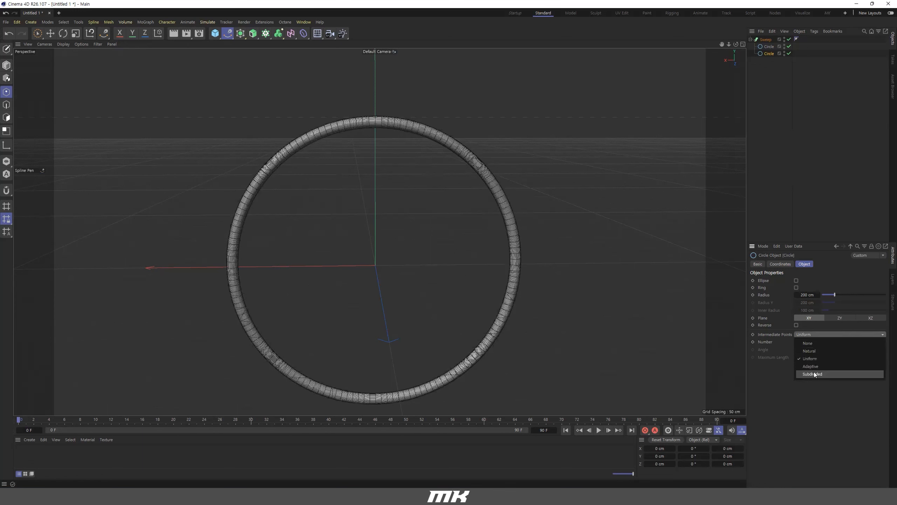
{"action": "left_click", "coordinate": [250, 34]}
{"action": "left_click", "coordinate": [251, 33]}
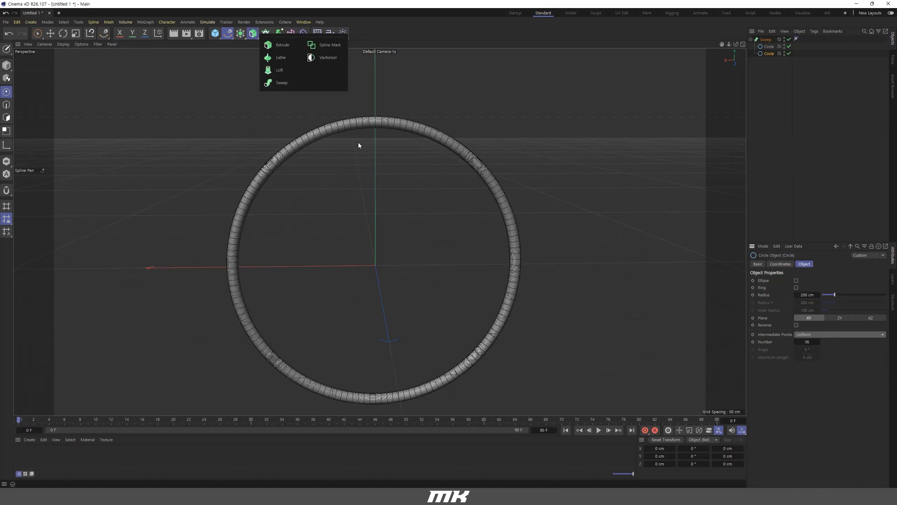
{"action": "left_click", "coordinate": [828, 365]}
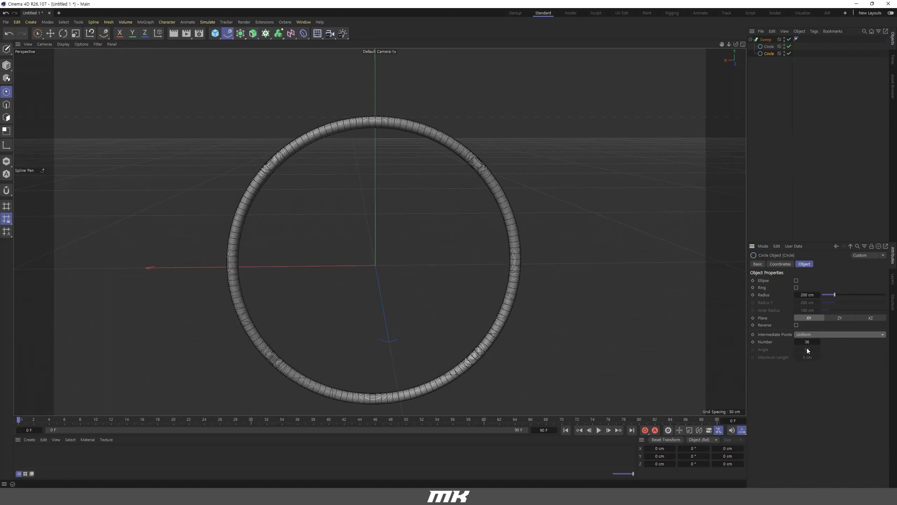
{"action": "left_click", "coordinate": [817, 337]}
{"action": "left_click", "coordinate": [813, 353]}
Step: Examine the ring's mesh up close, select the profile circle and set its radius to 14 cm
{"action": "left_click_drag", "start_coordinate": [377, 152], "coordinate": [487, 161], "text": "alt"}
{"action": "scroll", "coordinate": [446, 149], "scroll_direction": "up", "scroll_amount": 5}
{"action": "scroll", "coordinate": [449, 180], "scroll_direction": "up", "scroll_amount": 3}
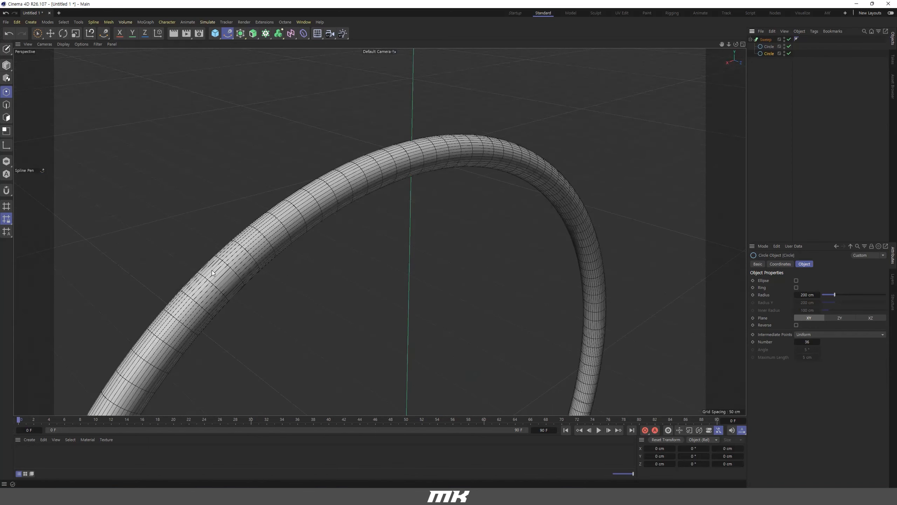
{"action": "left_click", "coordinate": [769, 46]}
{"action": "left_click_drag", "start_coordinate": [405, 150], "coordinate": [376, 167], "text": "alt"}
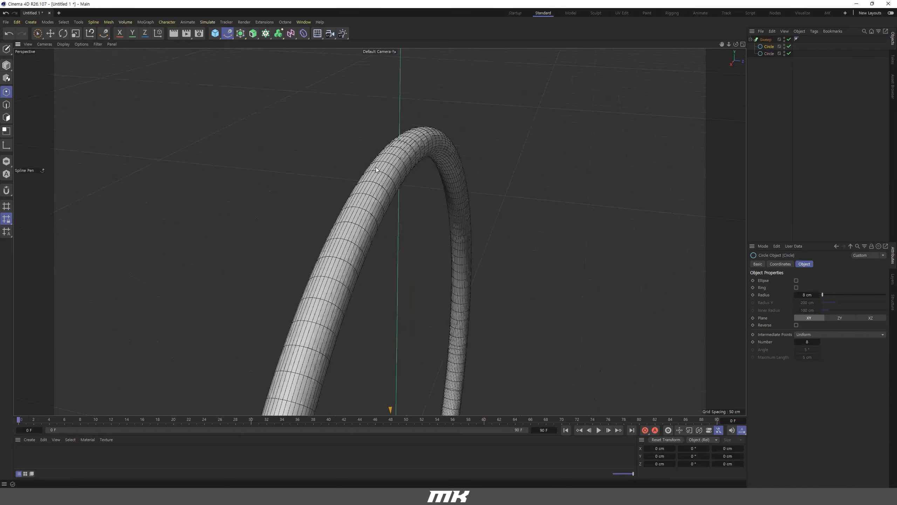
{"action": "left_click_drag", "start_coordinate": [824, 294], "coordinate": [823, 294]}
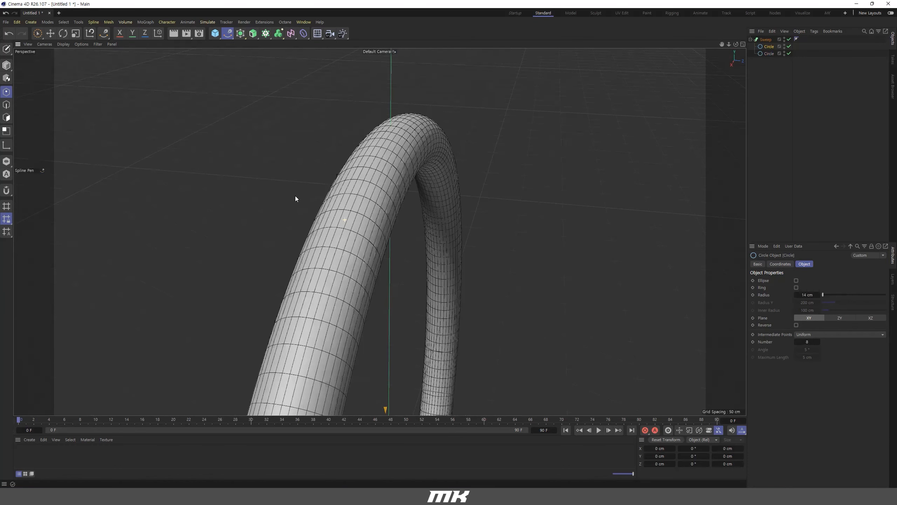
Step: Reduce the profile circle's intermediate point number to 6 and inspect the lengthwise mesh lines from several angles
{"action": "left_click_drag", "start_coordinate": [295, 196], "coordinate": [373, 178], "text": "alt"}
{"action": "right_click_drag", "start_coordinate": [352, 198], "coordinate": [407, 204], "text": "alt"}
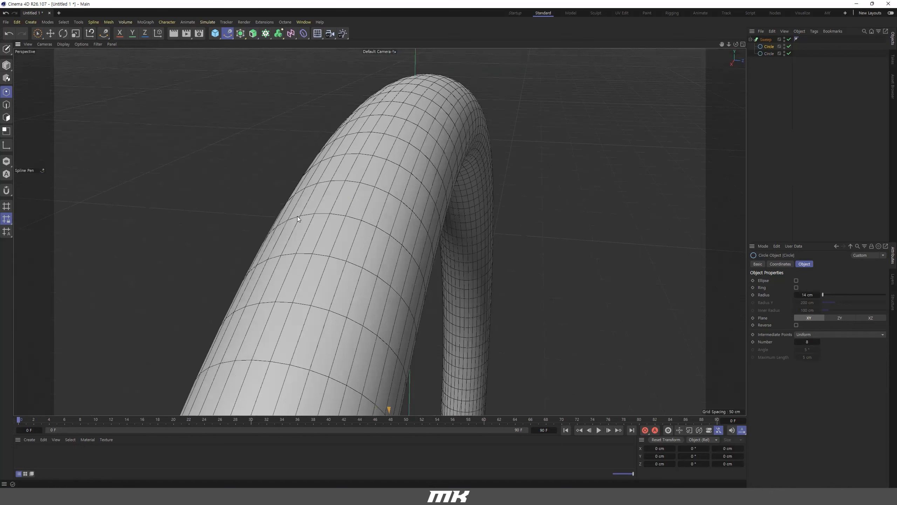
{"action": "left_click_drag", "start_coordinate": [809, 343], "coordinate": [813, 342]}
{"action": "left_click_drag", "start_coordinate": [327, 256], "coordinate": [241, 243], "text": "alt"}
{"action": "left_click_drag", "start_coordinate": [327, 232], "coordinate": [306, 218], "text": "alt"}
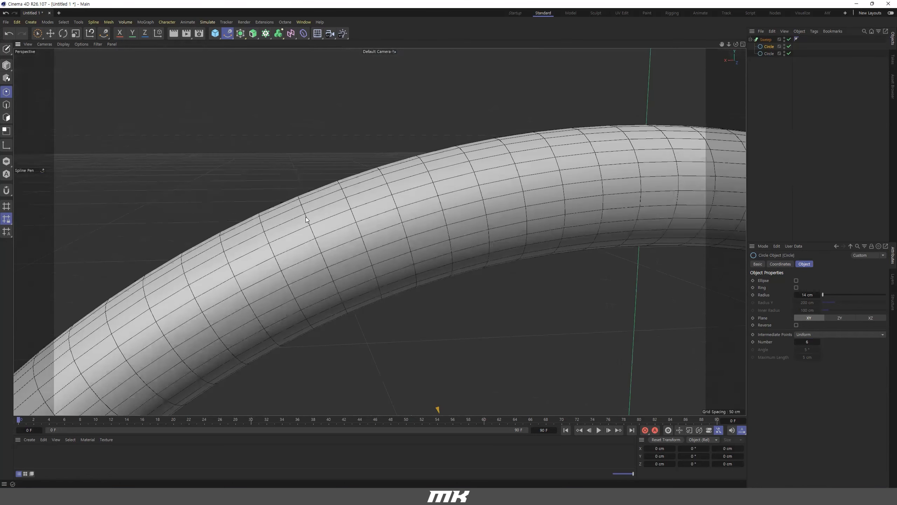
{"action": "left_click_drag", "start_coordinate": [425, 201], "coordinate": [398, 180], "text": "alt"}
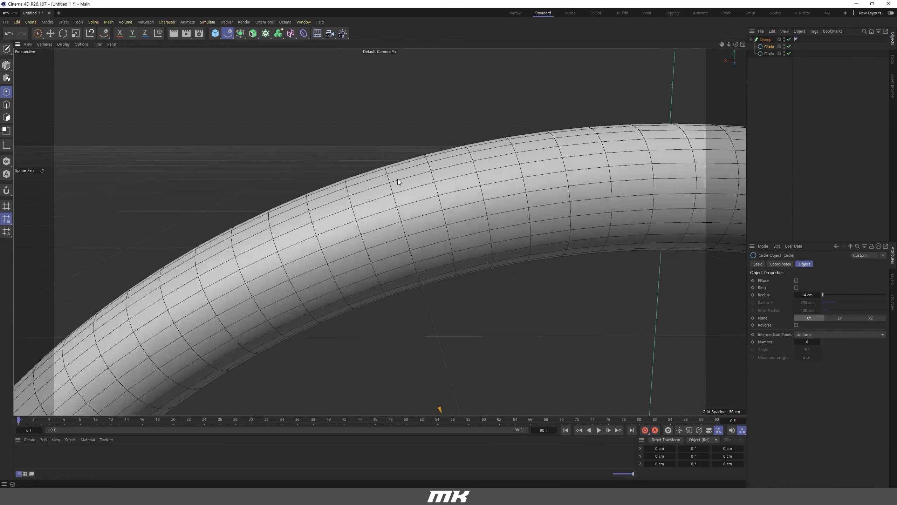
{"action": "left_click_drag", "start_coordinate": [483, 211], "coordinate": [558, 212], "text": "alt"}
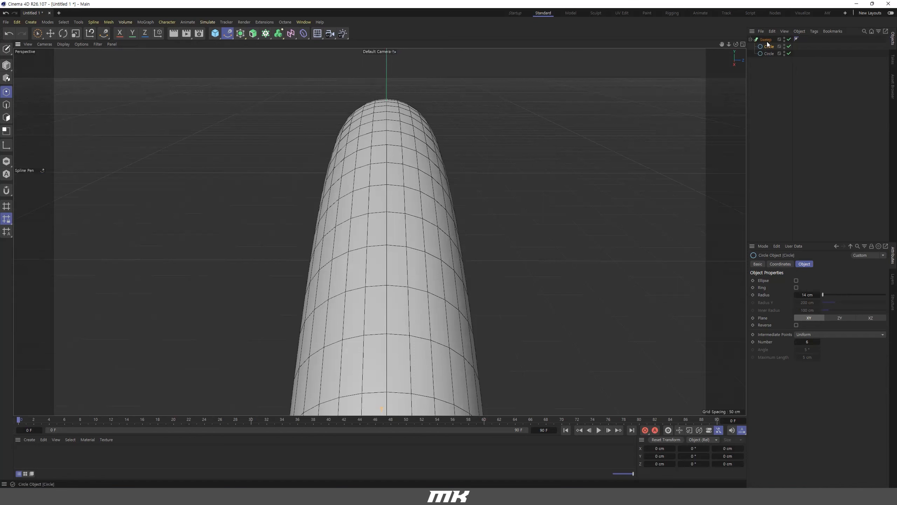
Step: Reduce the profile circle's intermediate point number to 3 and inspect the whole ring
{"action": "mouse_move", "coordinate": [810, 339]}
{"action": "left_mouse_down"}
{"action": "mouse_move", "coordinate": [827, 338]}
{"action": "mouse_move", "coordinate": [795, 339]}
{"action": "mouse_move", "coordinate": [804, 341]}
{"action": "left_mouse_up"}
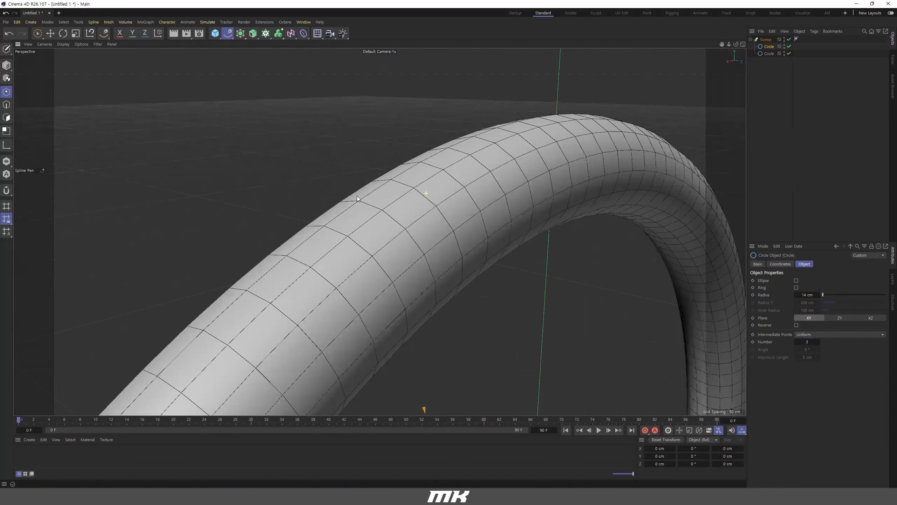
{"action": "scroll", "coordinate": [395, 205], "scroll_direction": "down", "scroll_amount": 2}
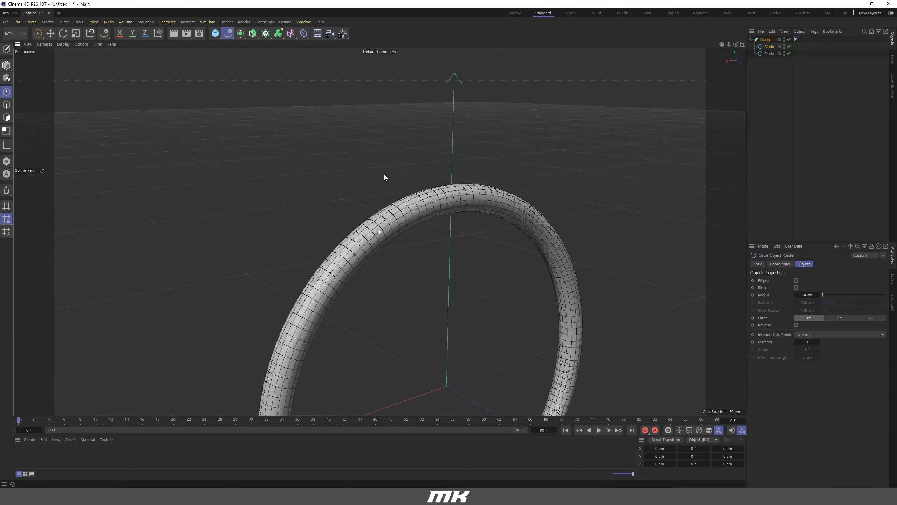
{"action": "scroll", "coordinate": [385, 177], "scroll_direction": "down", "scroll_amount": 4}
{"action": "scroll", "coordinate": [420, 209], "scroll_direction": "up", "scroll_amount": 3}
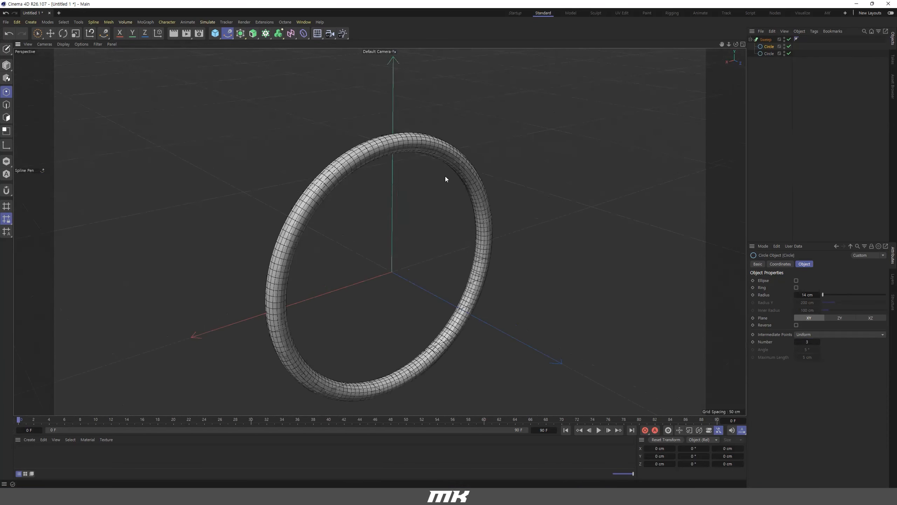
{"action": "scroll", "coordinate": [445, 178], "scroll_direction": "up", "scroll_amount": 2}
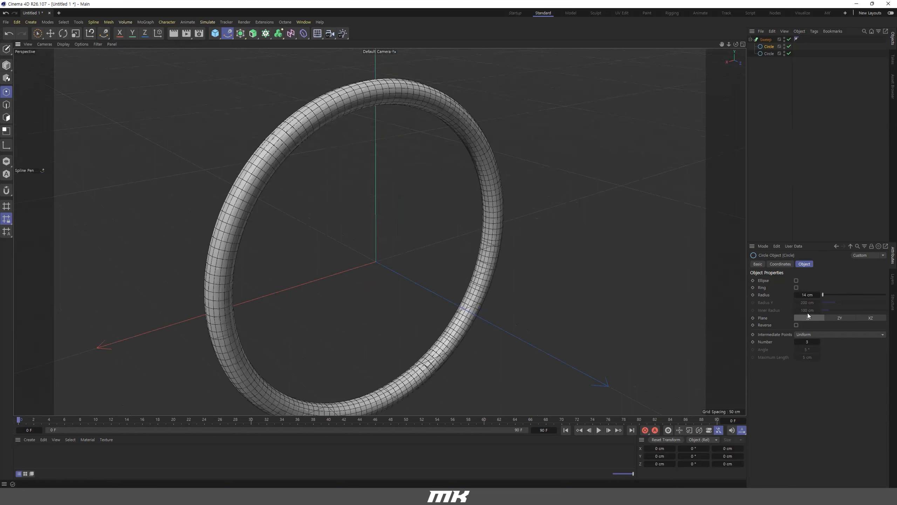
Step: Delete the Sweep object together with both of its circles
{"action": "left_click_drag", "start_coordinate": [760, 47], "coordinate": [777, 73]}
{"action": "key", "text": "Delete"}
Step: Add a 4-Side spline of type Diamond and set a to 210 cm and b to 212 cm
{"action": "left_click", "coordinate": [228, 34]}
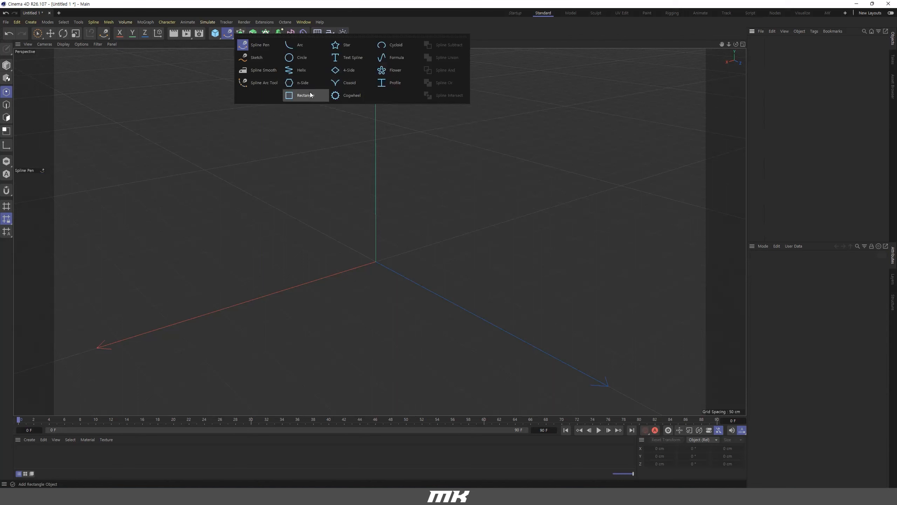
{"action": "left_click", "coordinate": [350, 71]}
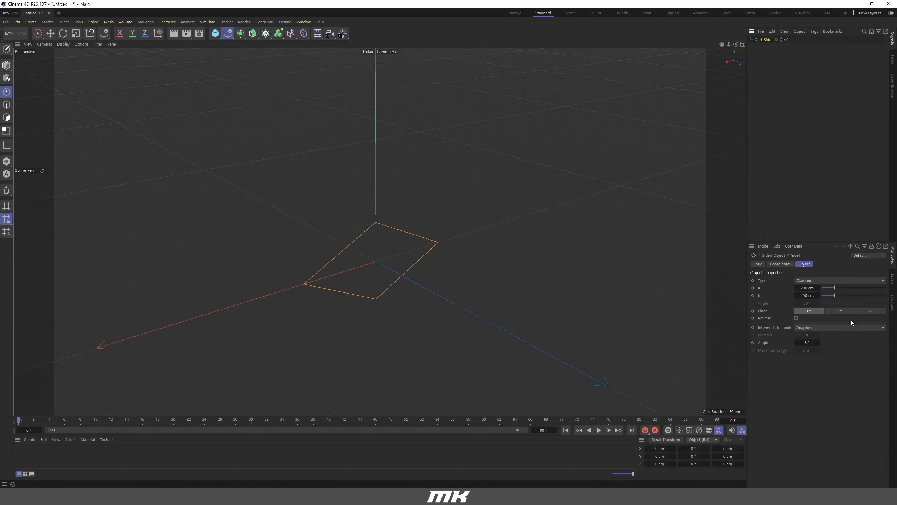
{"action": "left_click_drag", "start_coordinate": [836, 285], "coordinate": [849, 296]}
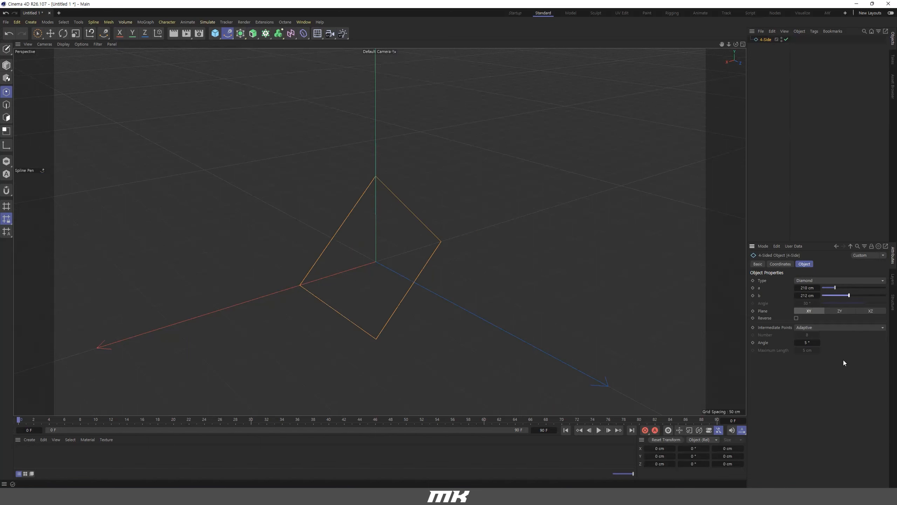
{"action": "left_click_drag", "start_coordinate": [633, 136], "coordinate": [565, 237], "text": "alt"}
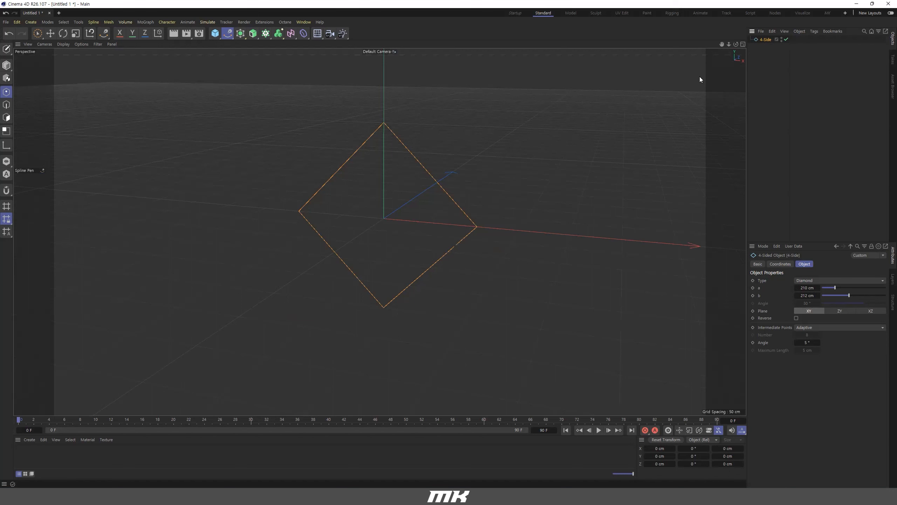
Step: Examine the diamond-shaped 4-Side spline on its XY plane from several perspective angles and in the front view
{"action": "left_click", "coordinate": [227, 36]}
{"action": "left_click_drag", "start_coordinate": [454, 246], "coordinate": [448, 227], "text": "alt"}
{"action": "right_click_drag", "start_coordinate": [437, 232], "coordinate": [475, 250], "text": "alt"}
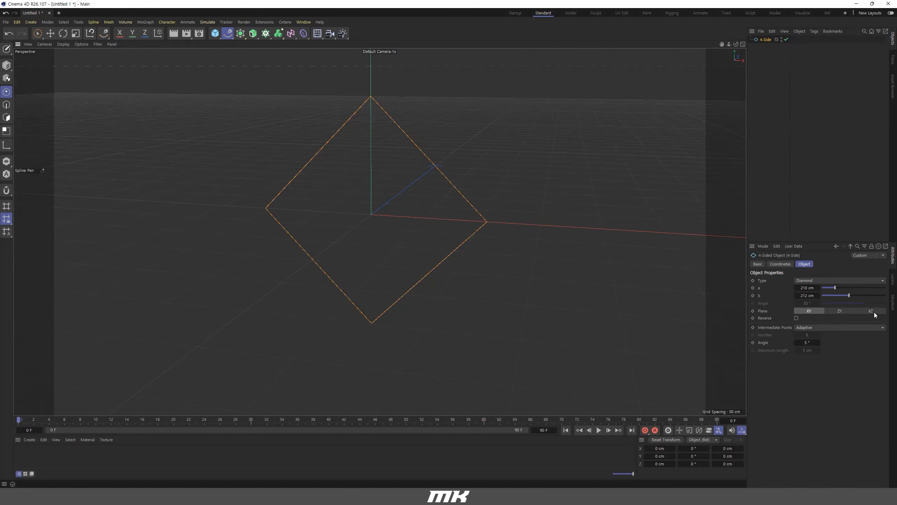
{"action": "right_click_drag", "start_coordinate": [636, 257], "coordinate": [508, 224], "text": "alt"}
{"action": "left_click_drag", "start_coordinate": [508, 224], "coordinate": [381, 232], "text": "alt"}
{"action": "right_click_drag", "start_coordinate": [381, 231], "coordinate": [439, 230], "text": "alt"}
{"action": "left_click_drag", "start_coordinate": [438, 230], "coordinate": [470, 267], "text": "alt"}
{"action": "right_click_drag", "start_coordinate": [416, 242], "coordinate": [376, 214], "text": "alt"}
{"action": "middle_click_drag", "start_coordinate": [375, 214], "coordinate": [428, 236], "text": "alt"}
{"action": "left_click_drag", "start_coordinate": [428, 235], "coordinate": [401, 263], "text": "alt"}
{"action": "middle_click_drag", "start_coordinate": [401, 263], "coordinate": [412, 284], "text": "alt"}
{"action": "right_click_drag", "start_coordinate": [412, 284], "coordinate": [406, 284], "text": "alt"}
{"action": "left_click_drag", "start_coordinate": [406, 283], "coordinate": [403, 274], "text": "alt"}
{"action": "right_click_drag", "start_coordinate": [413, 253], "coordinate": [403, 249], "text": "alt"}
{"action": "middle_click_drag", "start_coordinate": [403, 249], "coordinate": [407, 230], "text": "alt"}
{"action": "left_click_drag", "start_coordinate": [408, 231], "coordinate": [483, 295], "text": "alt"}
{"action": "right_click_drag", "start_coordinate": [482, 294], "coordinate": [512, 300], "text": "alt"}
{"action": "left_click_drag", "start_coordinate": [512, 300], "coordinate": [506, 314], "text": "alt"}
{"action": "middle_click_drag", "start_coordinate": [506, 315], "coordinate": [488, 304], "text": "alt"}
{"action": "right_click_drag", "start_coordinate": [489, 304], "coordinate": [502, 306], "text": "alt"}
{"action": "middle_click_drag", "start_coordinate": [502, 306], "coordinate": [484, 296], "text": "alt"}
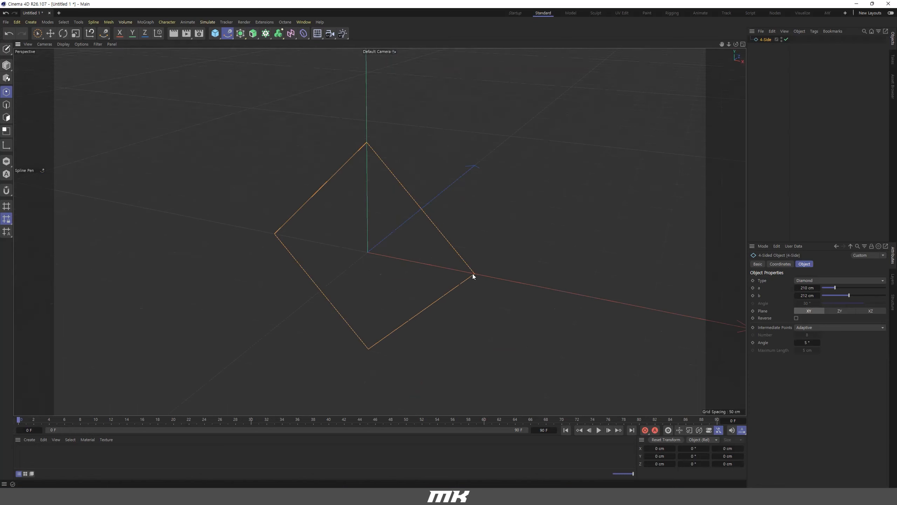
{"action": "left_click_drag", "start_coordinate": [373, 152], "coordinate": [434, 223], "text": "alt"}
{"action": "right_click_drag", "start_coordinate": [434, 223], "coordinate": [400, 240], "text": "alt"}
{"action": "left_click_drag", "start_coordinate": [399, 240], "coordinate": [443, 268], "text": "alt"}
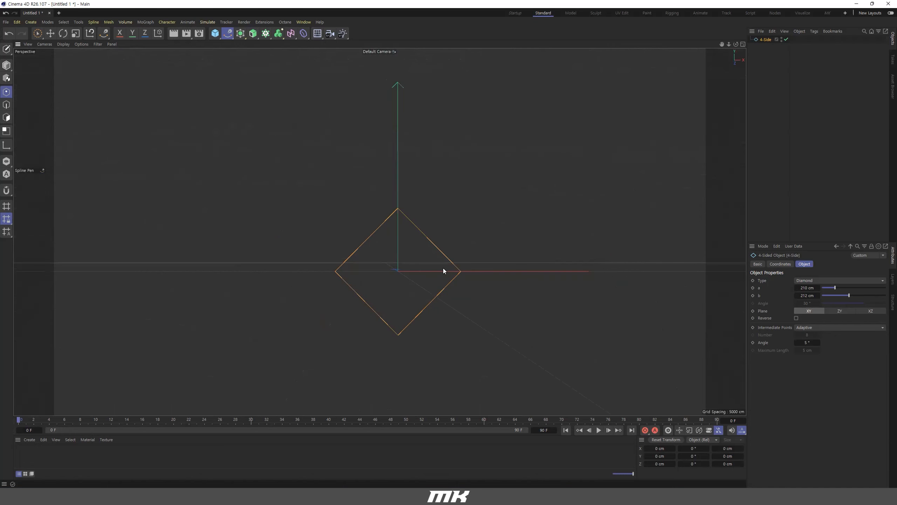
{"action": "key", "text": "F4"}
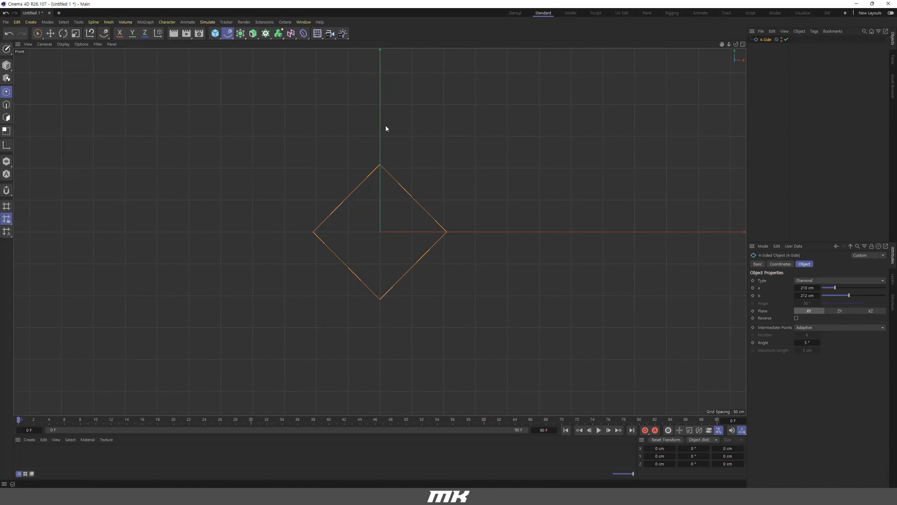
Step: Set the 4-Side spline's plane to ZY and inspect its orientation in the perspective and four-view layouts
{"action": "left_click", "coordinate": [839, 311]}
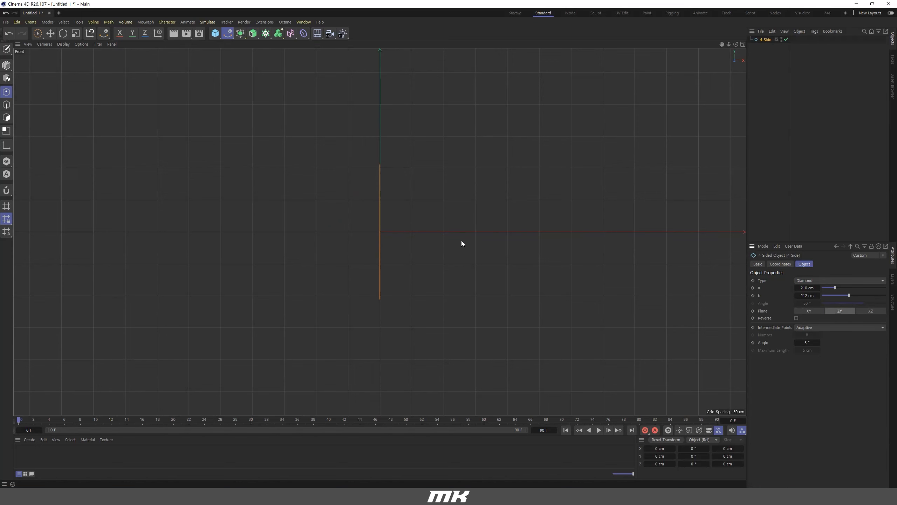
{"action": "key", "text": "F5"}
{"action": "middle_click", "coordinate": [242, 196]}
{"action": "left_click_drag", "start_coordinate": [397, 238], "coordinate": [373, 258], "text": "alt"}
{"action": "middle_click_drag", "start_coordinate": [260, 249], "coordinate": [349, 275], "text": "alt"}
{"action": "left_click_drag", "start_coordinate": [349, 274], "coordinate": [506, 317], "text": "alt"}
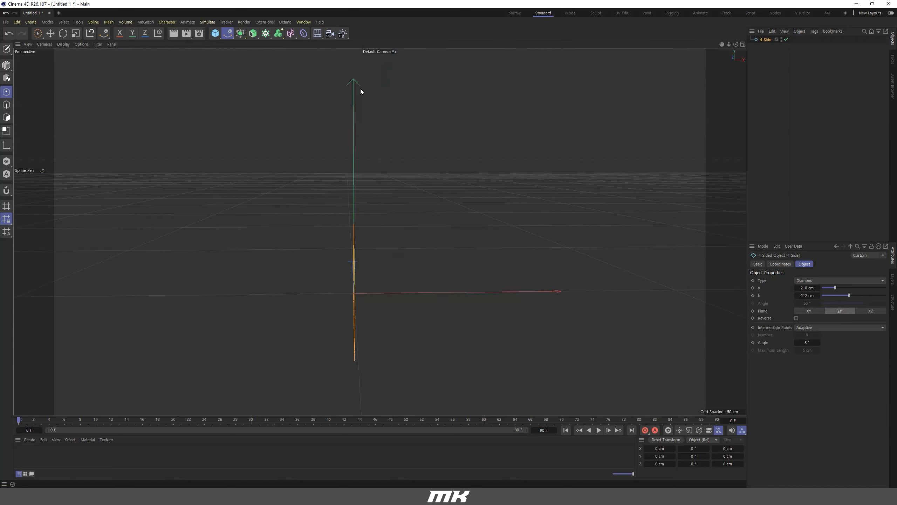
{"action": "left_click_drag", "start_coordinate": [437, 177], "coordinate": [403, 206], "text": "alt"}
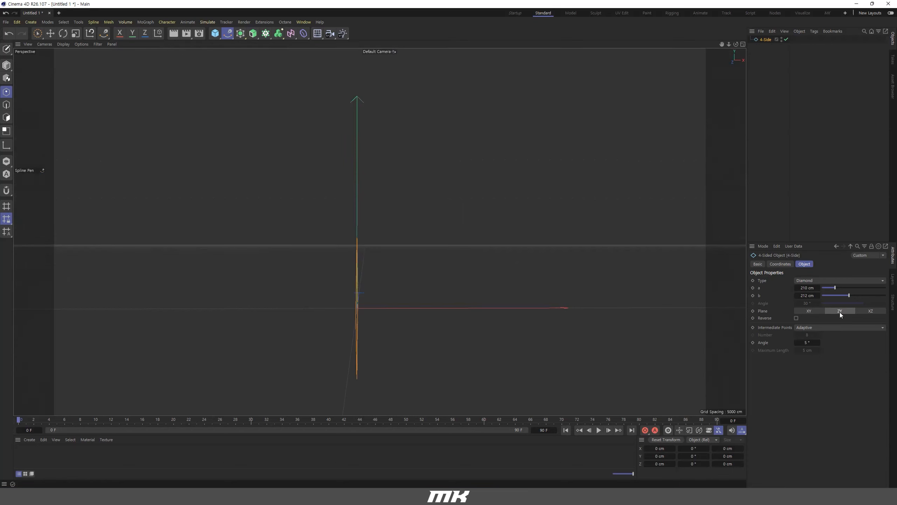
{"action": "mouse_move", "coordinate": [285, 256]}
{"action": "left_mouse_down", "text": "alt"}
{"action": "mouse_move", "coordinate": [302, 269]}
{"action": "mouse_move", "coordinate": [263, 258]}
{"action": "mouse_move", "coordinate": [278, 268]}
{"action": "left_mouse_up", "text": "alt"}
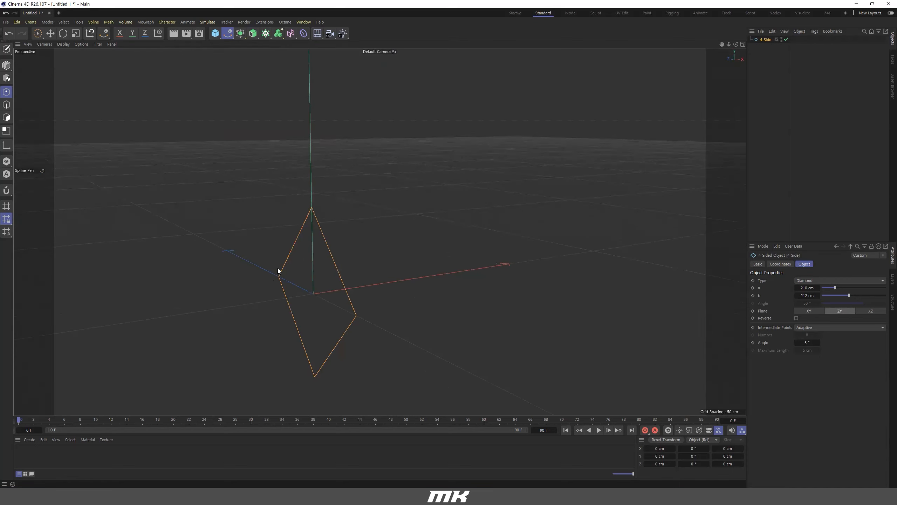
{"action": "mouse_move", "coordinate": [312, 212]}
{"action": "left_mouse_down", "text": "alt"}
{"action": "mouse_move", "coordinate": [303, 238]}
{"action": "mouse_move", "coordinate": [283, 235]}
{"action": "left_mouse_up", "text": "alt"}
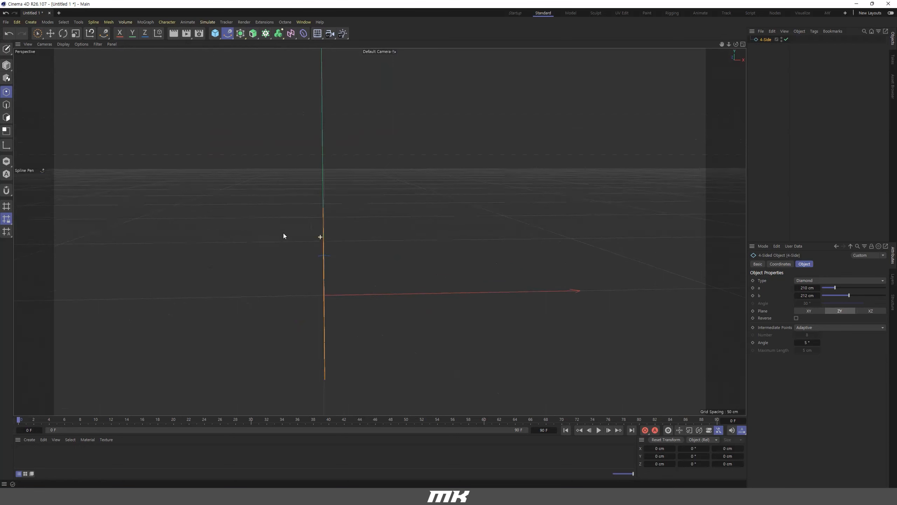
{"action": "middle_click", "coordinate": [295, 274]}
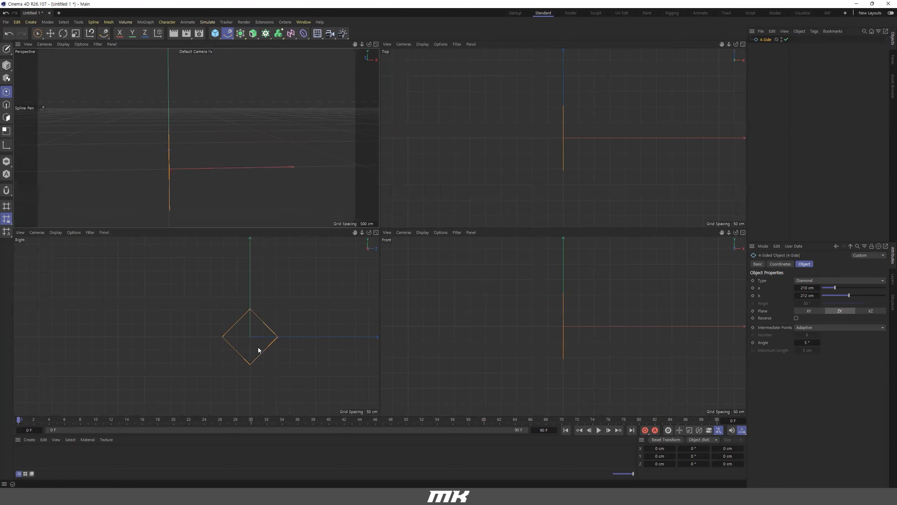
{"action": "middle_click", "coordinate": [214, 170]}
{"action": "left_click_drag", "start_coordinate": [366, 252], "coordinate": [333, 277], "text": "alt"}
Step: Set the 4-Side spline's plane to XZ and inspect it in the top and perspective views
{"action": "left_click", "coordinate": [870, 311]}
{"action": "middle_click", "coordinate": [333, 277]}
{"action": "middle_click", "coordinate": [385, 152]}
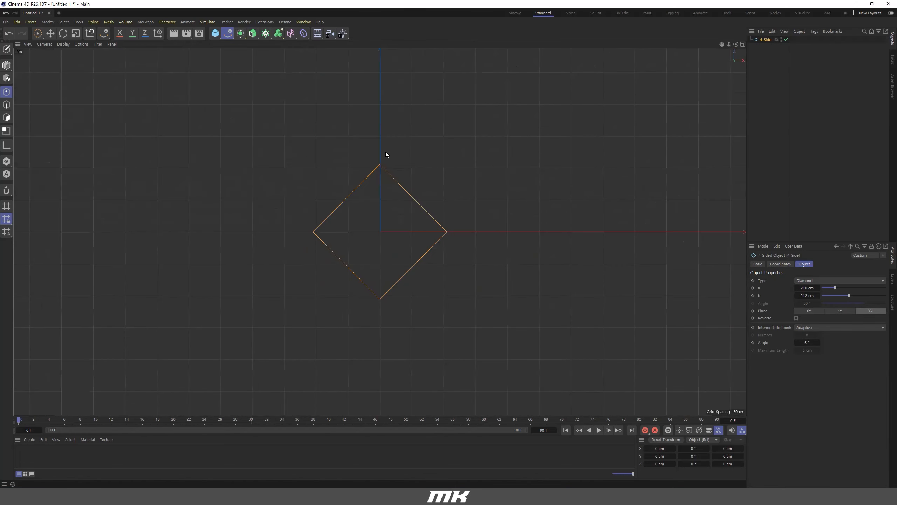
{"action": "middle_click", "coordinate": [414, 184]}
{"action": "middle_click", "coordinate": [225, 170]}
{"action": "left_click_drag", "start_coordinate": [415, 308], "coordinate": [359, 284], "text": "alt"}
Step: Cycle the 4-Side spline through the XY, ZY and XZ planes in the perspective view, finishing on XY
{"action": "left_click", "coordinate": [809, 310]}
{"action": "left_click", "coordinate": [841, 310]}
{"action": "left_click", "coordinate": [871, 311]}
{"action": "left_click", "coordinate": [841, 311]}
{"action": "left_click", "coordinate": [818, 311]}
{"action": "left_click_drag", "start_coordinate": [371, 254], "coordinate": [391, 263], "text": "alt"}
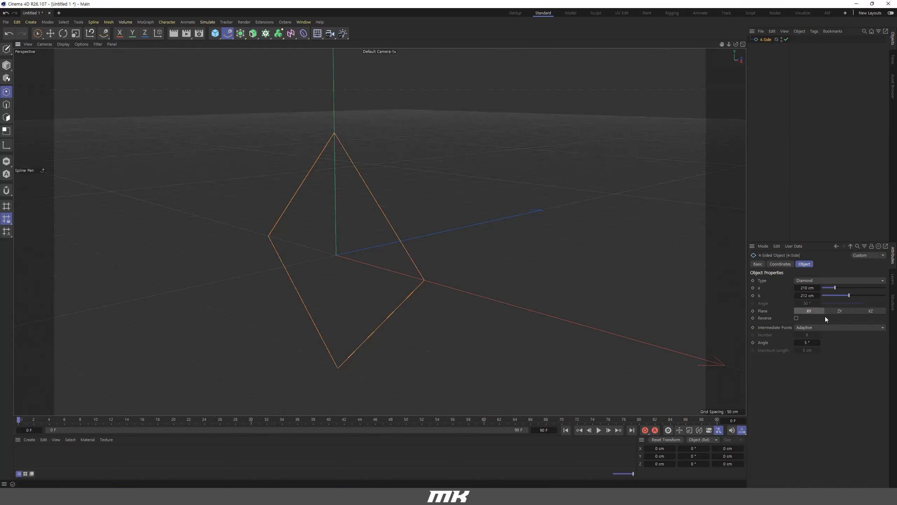
{"action": "left_click", "coordinate": [63, 33]}
{"action": "left_click_drag", "start_coordinate": [318, 222], "coordinate": [356, 224]}
{"action": "key", "text": "ctrl+z"}
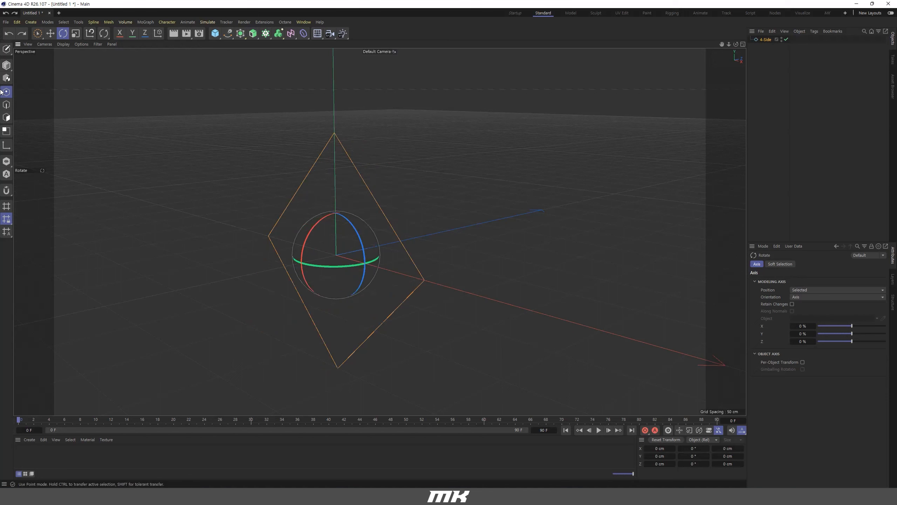
Step: Switch to Model mode and activate the Move tool to show the 4-Side spline's own axes
{"action": "left_click", "coordinate": [8, 66]}
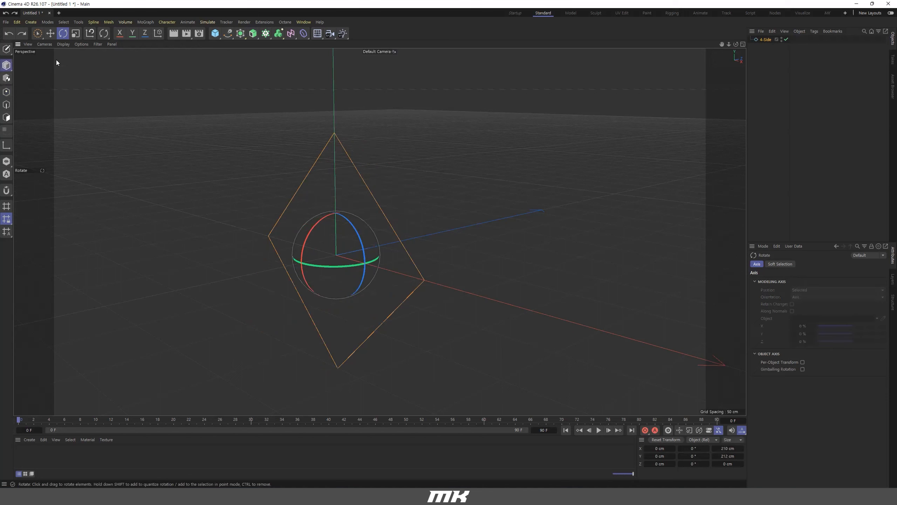
{"action": "left_click", "coordinate": [50, 34]}
{"action": "left_click_drag", "start_coordinate": [208, 201], "coordinate": [238, 213], "text": "alt"}
{"action": "scroll", "coordinate": [238, 212], "scroll_direction": "up", "scroll_amount": 1}
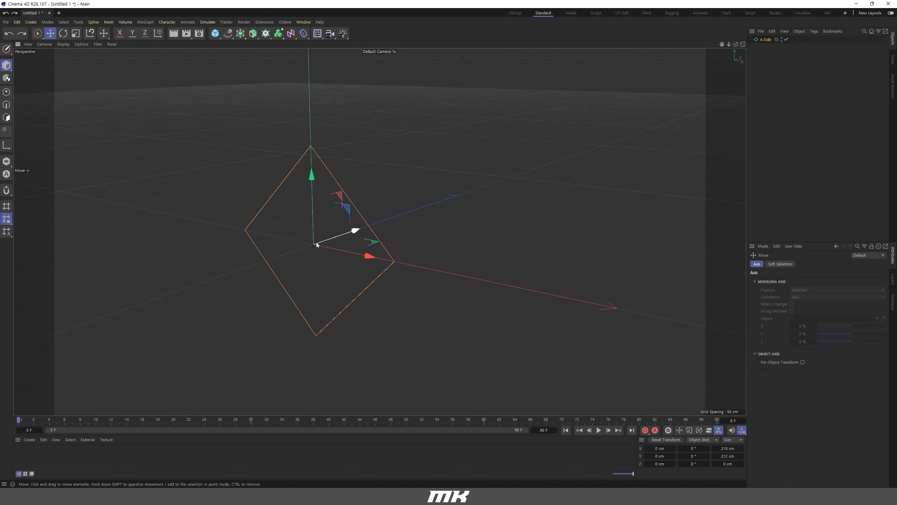
{"action": "left_click_drag", "start_coordinate": [307, 241], "coordinate": [353, 243], "text": "alt"}
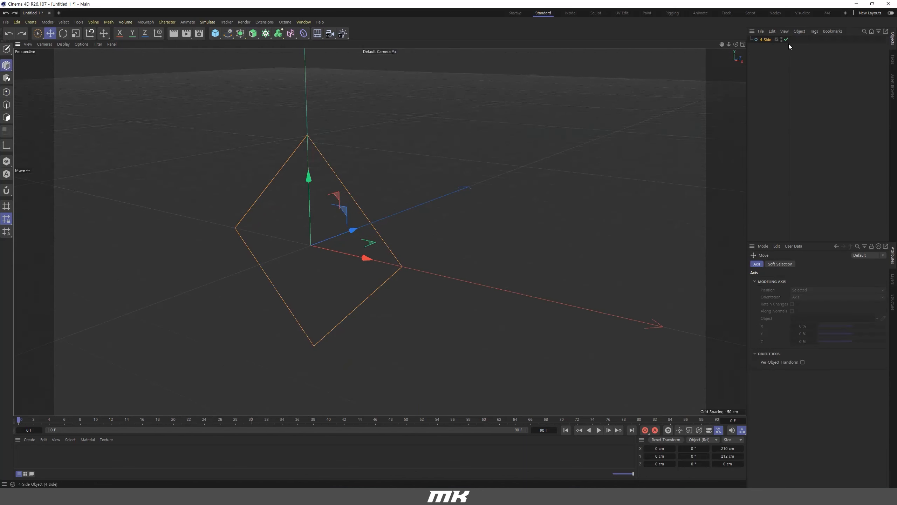
Step: Compare the 4-Side spline's ZY, XZ and XY planes against its object axes, finishing on XY
{"action": "left_click", "coordinate": [766, 40]}
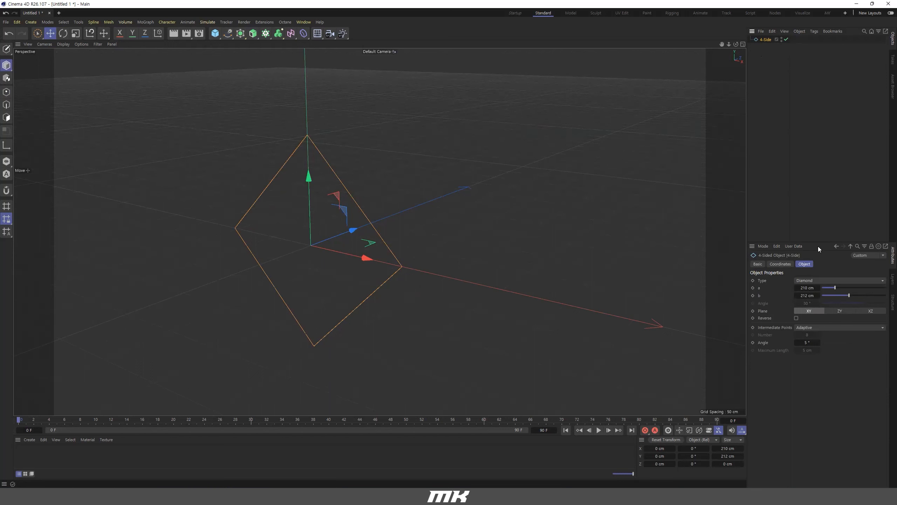
{"action": "left_click", "coordinate": [836, 311]}
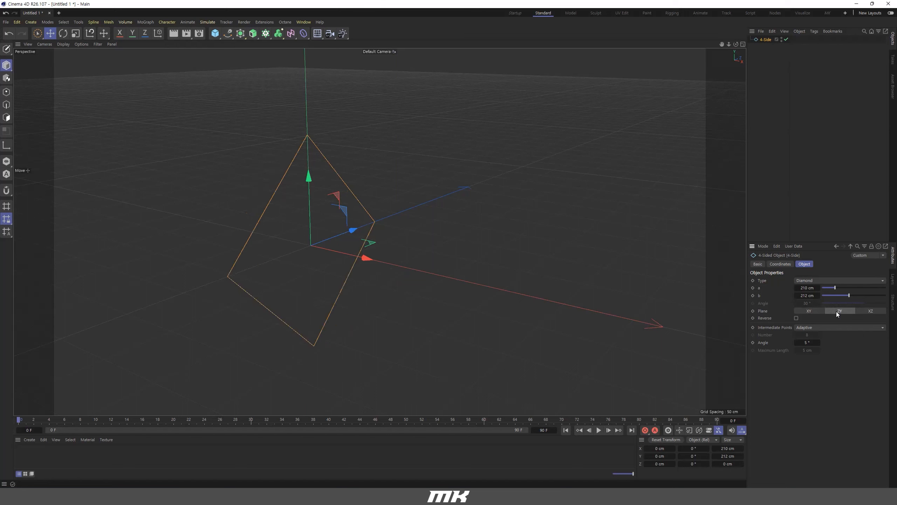
{"action": "left_click", "coordinate": [870, 310]}
{"action": "left_click", "coordinate": [846, 312]}
{"action": "left_click", "coordinate": [808, 310]}
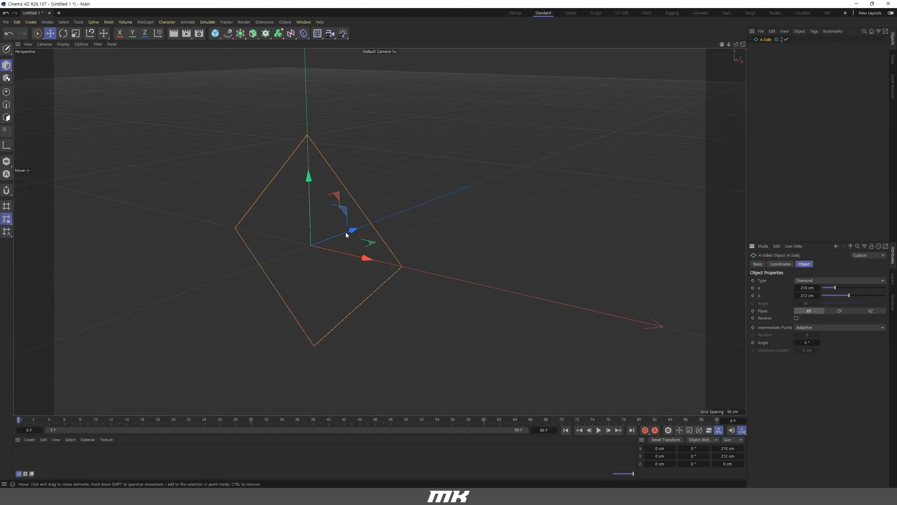
{"action": "left_click", "coordinate": [839, 310]}
{"action": "left_click", "coordinate": [868, 309]}
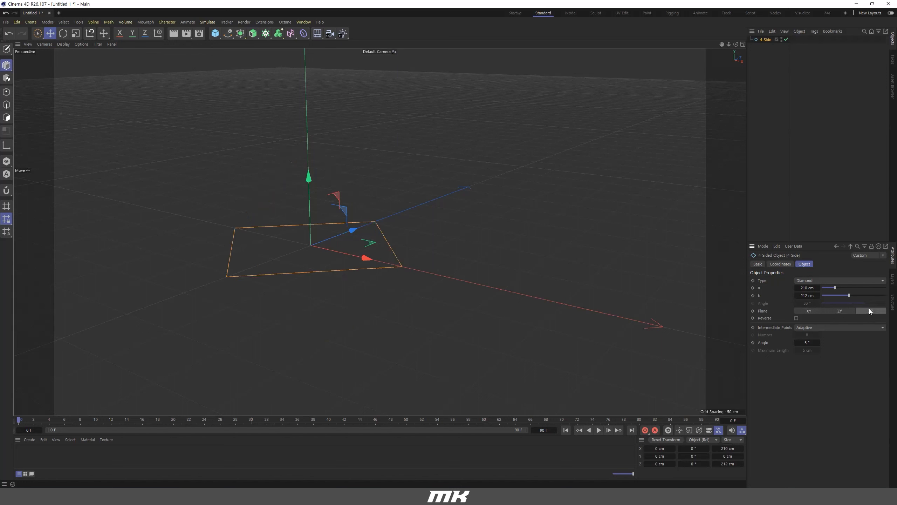
{"action": "left_click", "coordinate": [840, 310]}
{"action": "left_click", "coordinate": [808, 310]}
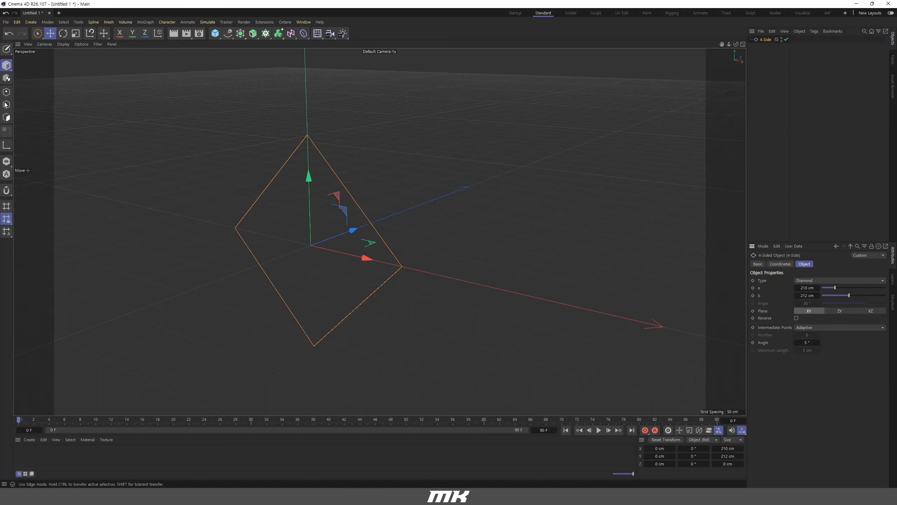
Step: Rotate the 4-Side spline to a pitch of -90° and show its axes with the Move tool
{"action": "left_click", "coordinate": [63, 34]}
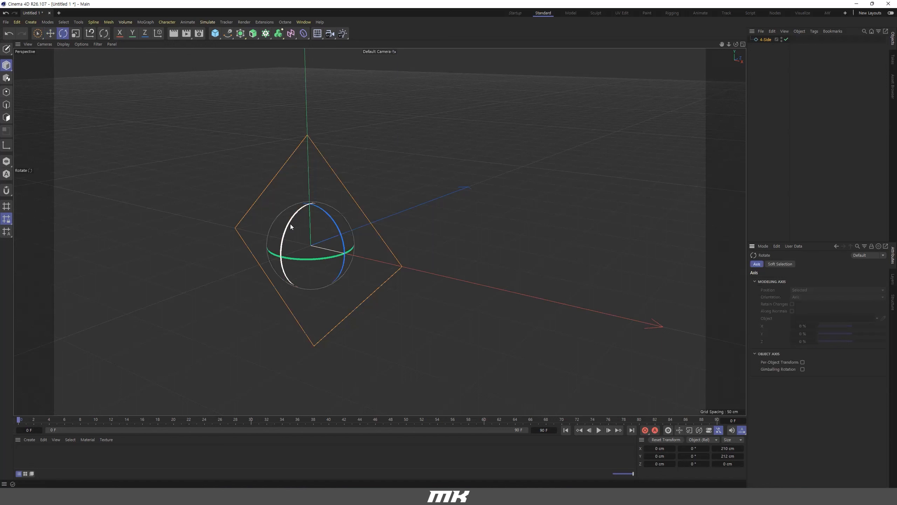
{"action": "left_click_drag", "start_coordinate": [291, 220], "coordinate": [322, 224]}
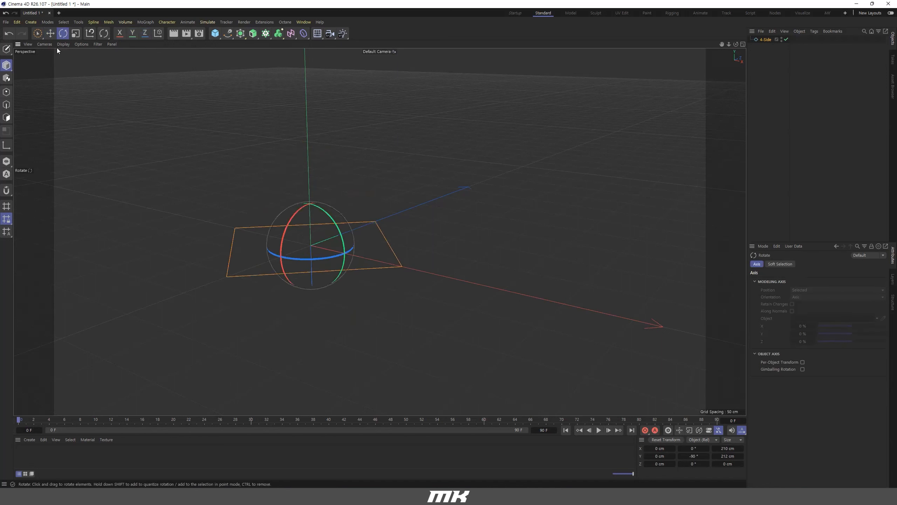
{"action": "left_click", "coordinate": [51, 34]}
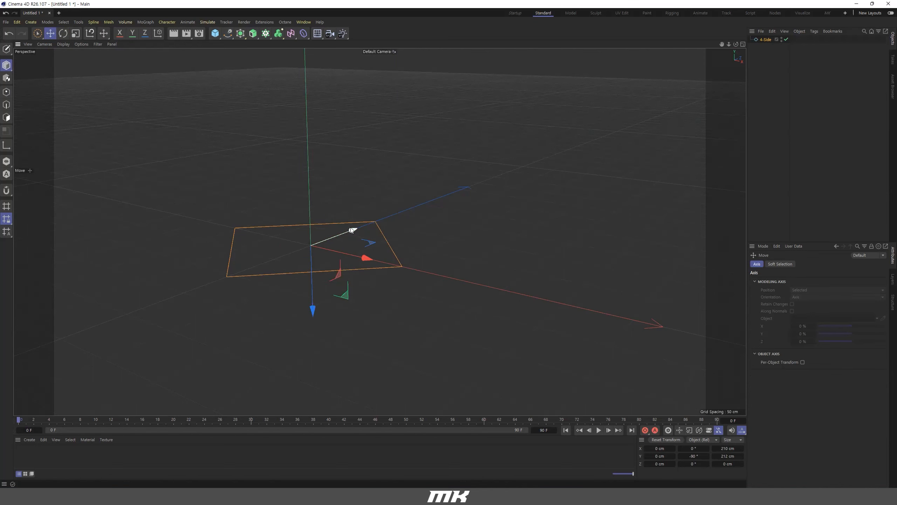
Step: Reset the 4-Side spline's pitch rotation to 0° in its coordinates
{"action": "left_click", "coordinate": [762, 39]}
{"action": "left_click", "coordinate": [783, 265]}
{"action": "right_click", "coordinate": [842, 298]}
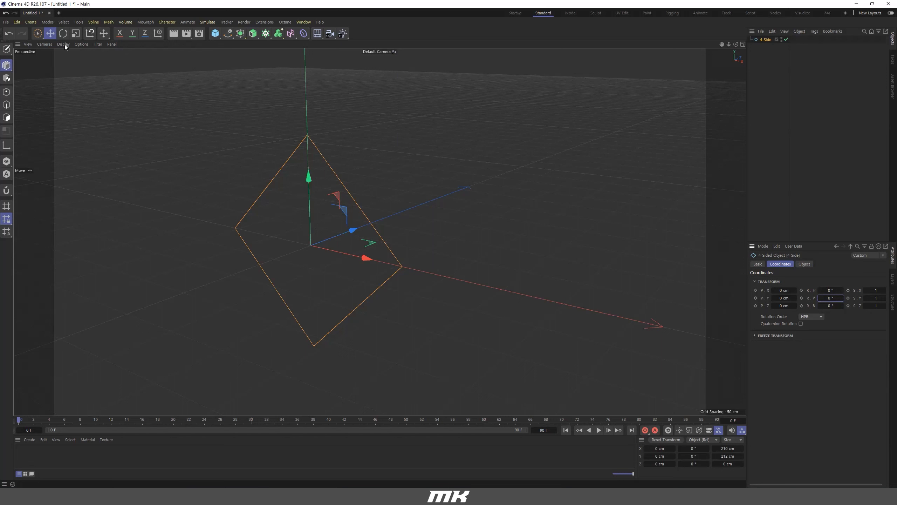
Step: Rotate the 4-Side spline to a -90° pitch once more and display its tilted axes with the Move tool
{"action": "key", "text": "r"}
{"action": "left_click_drag", "start_coordinate": [290, 219], "coordinate": [334, 219]}
{"action": "left_click", "coordinate": [50, 34]}
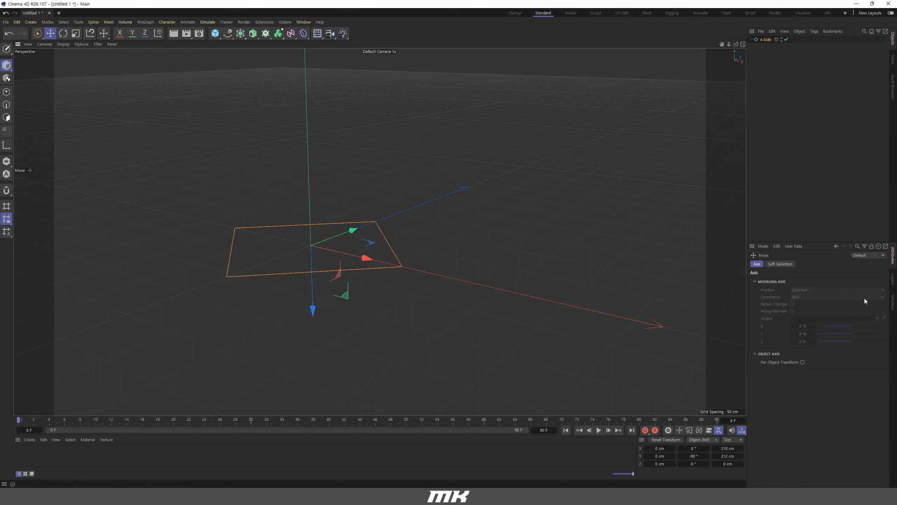
Step: Return the 4-Side spline's pitch rotation to 0° and view it in perspective
{"action": "left_click", "coordinate": [764, 40]}
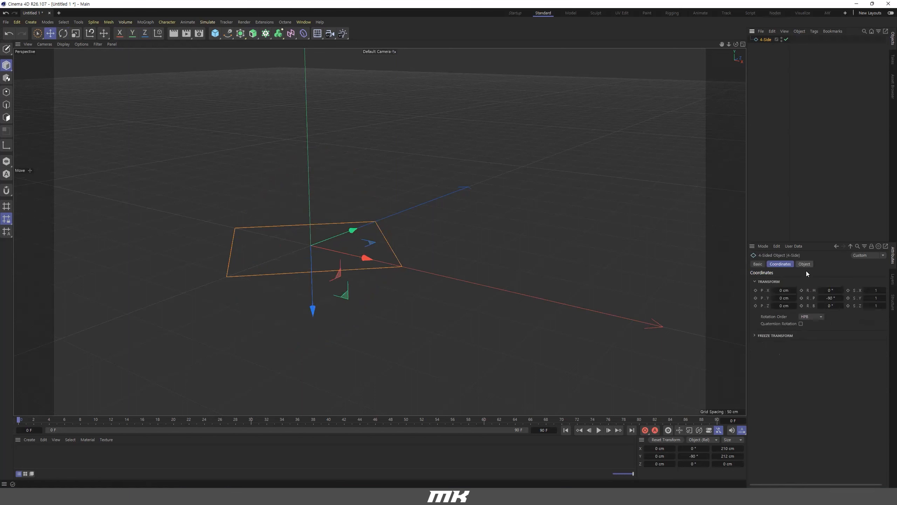
{"action": "right_click", "coordinate": [841, 297]}
{"action": "left_click_drag", "start_coordinate": [364, 203], "coordinate": [355, 180], "text": "alt"}
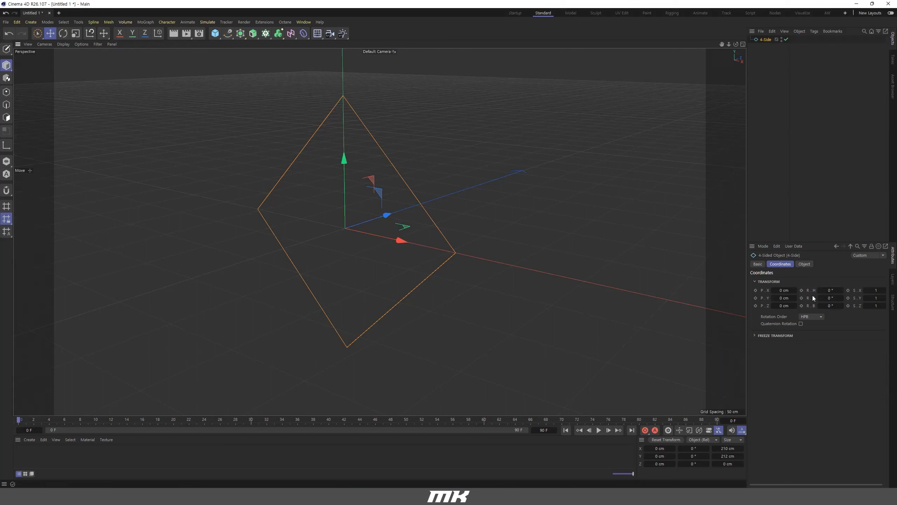
Step: Change the 4-Side spline's plane through ZY and XZ without rotating the object, ending on XY
{"action": "left_click", "coordinate": [804, 264]}
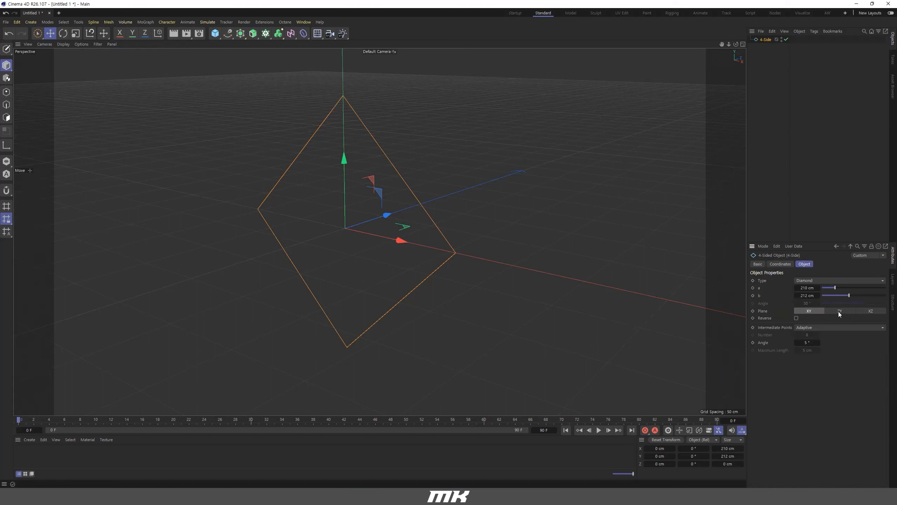
{"action": "left_click", "coordinate": [839, 311]}
{"action": "left_click", "coordinate": [866, 310]}
{"action": "left_click", "coordinate": [836, 311]}
{"action": "left_click", "coordinate": [812, 311]}
{"action": "scroll", "coordinate": [362, 158], "scroll_direction": "down", "scroll_amount": 2}
{"action": "left_click_drag", "start_coordinate": [362, 158], "coordinate": [401, 162], "text": "alt"}
{"action": "scroll", "coordinate": [401, 162], "scroll_direction": "up", "scroll_amount": 3}
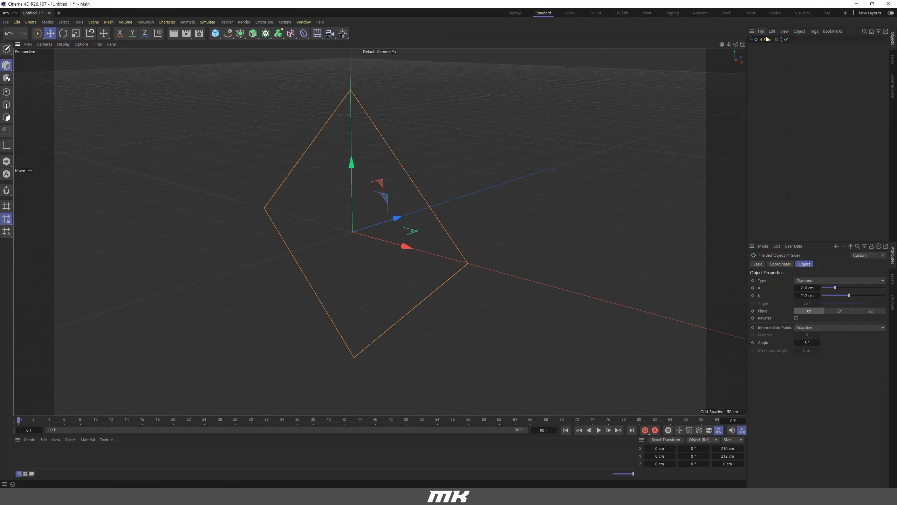
Step: Add a Flower spline and cycle its plane through ZY, XZ and XY, ending on XY
{"action": "left_click", "coordinate": [228, 33]}
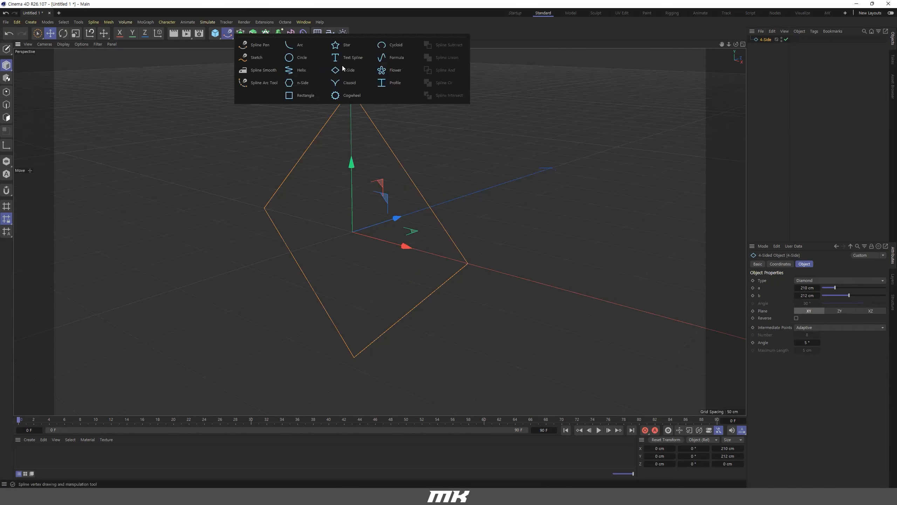
{"action": "left_click", "coordinate": [389, 71]}
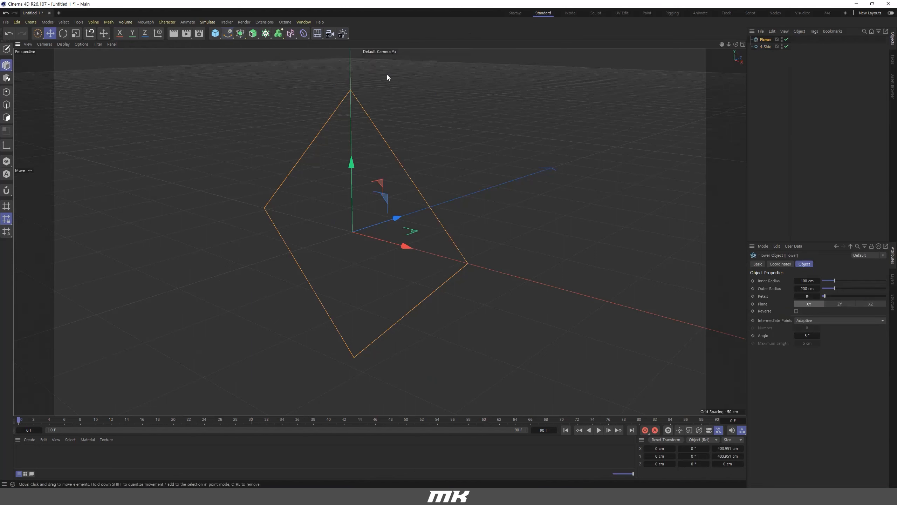
{"action": "left_click", "coordinate": [847, 304]}
{"action": "left_click", "coordinate": [866, 303]}
{"action": "left_click", "coordinate": [842, 303]}
{"action": "left_click", "coordinate": [822, 302]}
{"action": "left_click", "coordinate": [842, 302]}
{"action": "left_click", "coordinate": [866, 302]}
{"action": "left_click", "coordinate": [812, 302]}
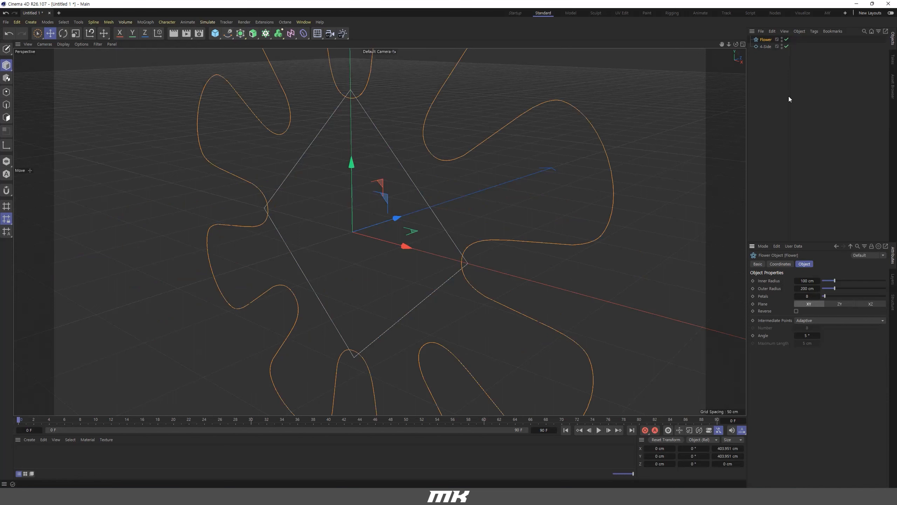
Step: Delete the Flower spline and select the 4-Side spline again
{"action": "key", "text": "Delete"}
{"action": "left_click", "coordinate": [763, 40]}
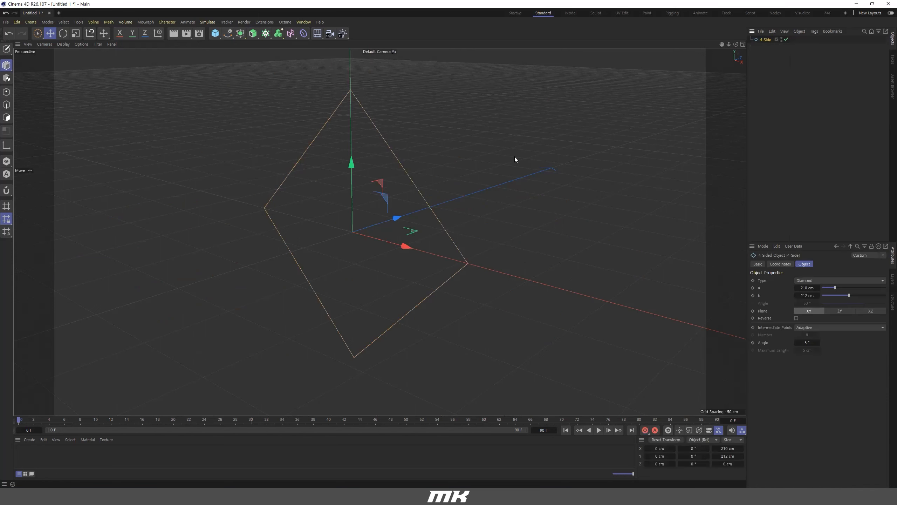
{"action": "left_click_drag", "start_coordinate": [430, 184], "coordinate": [441, 201], "text": "alt"}
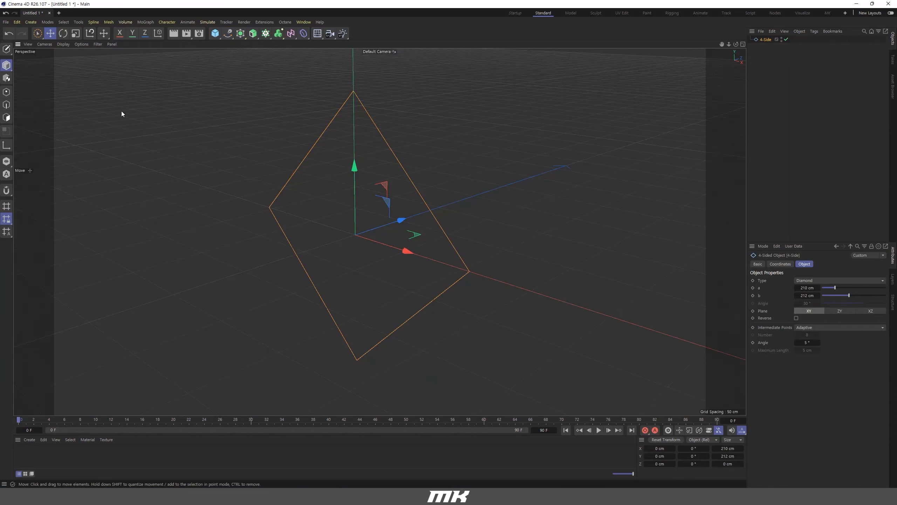
Step: Convert the parametric 4-Side object into an editable spline
{"action": "left_click", "coordinate": [6, 49]}
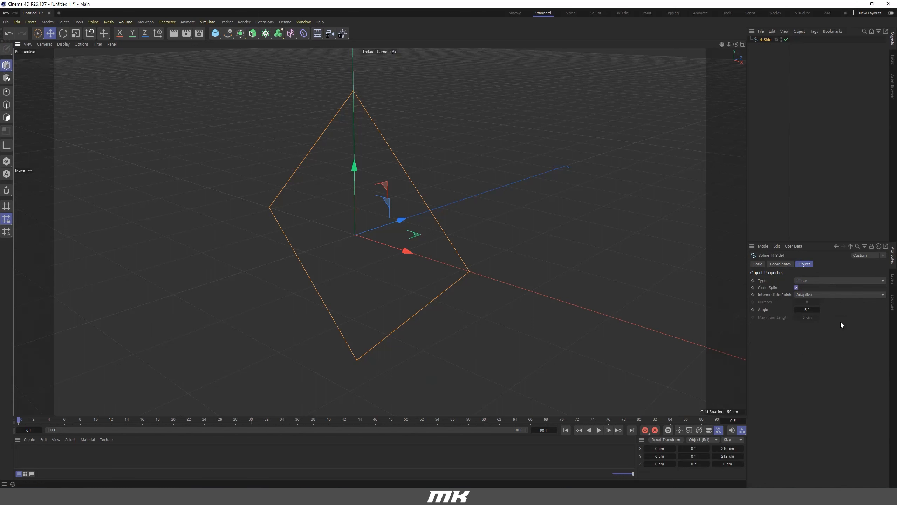
{"action": "scroll", "coordinate": [350, 195], "scroll_direction": "down", "scroll_amount": 3}
{"action": "left_click_drag", "start_coordinate": [423, 200], "coordinate": [447, 202], "text": "alt"}
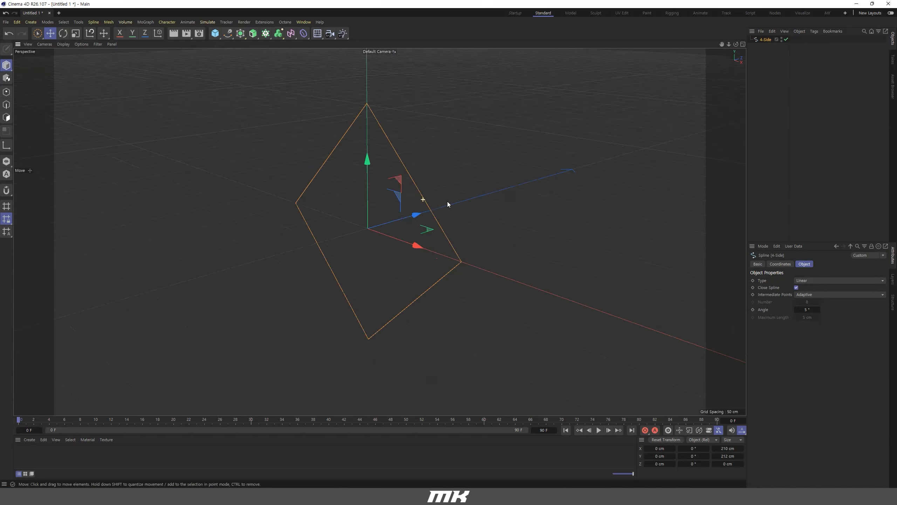
Step: Try rotating the whole 4-Side spline object to a pitch of -90°, and undo the rotation
{"action": "left_click", "coordinate": [66, 34]}
{"action": "left_click_drag", "start_coordinate": [343, 198], "coordinate": [389, 202]}
{"action": "left_click", "coordinate": [51, 34]}
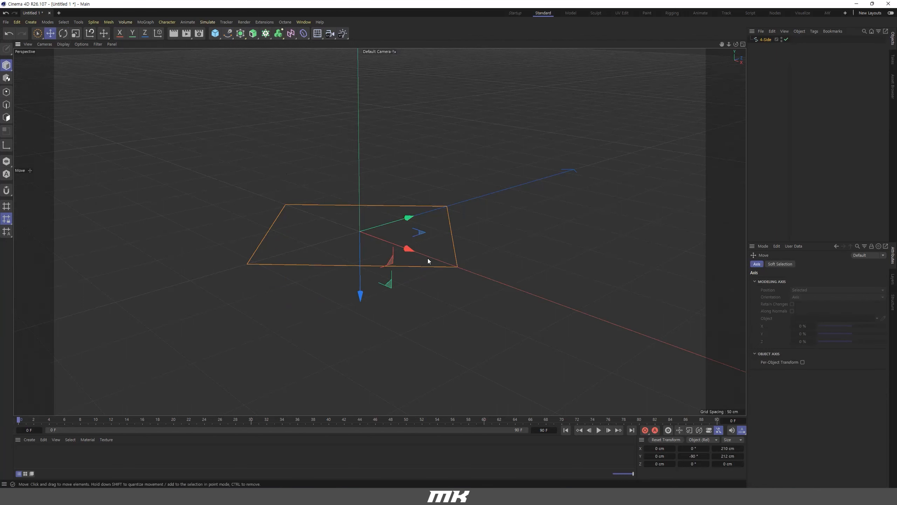
{"action": "key", "text": "ctrl+z"}
{"action": "scroll", "coordinate": [320, 217], "scroll_direction": "down", "scroll_amount": 2}
{"action": "left_click_drag", "start_coordinate": [320, 223], "coordinate": [311, 236], "text": "alt"}
{"action": "scroll", "coordinate": [380, 232], "scroll_direction": "up", "scroll_amount": 2}
{"action": "scroll", "coordinate": [313, 189], "scroll_direction": "down", "scroll_amount": 2}
{"action": "left_click_drag", "start_coordinate": [304, 196], "coordinate": [283, 198], "text": "alt"}
{"action": "scroll", "coordinate": [283, 198], "scroll_direction": "up", "scroll_amount": 2}
Step: In point mode, select all four points of the 4-Side spline and move them along X to about 264 cm
{"action": "left_click", "coordinate": [6, 91]}
{"action": "left_click_drag", "start_coordinate": [37, 33], "coordinate": [69, 56]}
{"action": "left_click_drag", "start_coordinate": [209, 66], "coordinate": [483, 361]}
{"action": "left_click_drag", "start_coordinate": [427, 229], "coordinate": [692, 341]}
{"action": "scroll", "coordinate": [541, 287], "scroll_direction": "down", "scroll_amount": 5}
{"action": "left_click_drag", "start_coordinate": [539, 302], "coordinate": [480, 309], "text": "alt"}
{"action": "scroll", "coordinate": [439, 296], "scroll_direction": "up", "scroll_amount": 1}
{"action": "middle_click_drag", "start_coordinate": [435, 285], "coordinate": [495, 277], "text": "alt"}
{"action": "scroll", "coordinate": [495, 277], "scroll_direction": "up", "scroll_amount": 1}
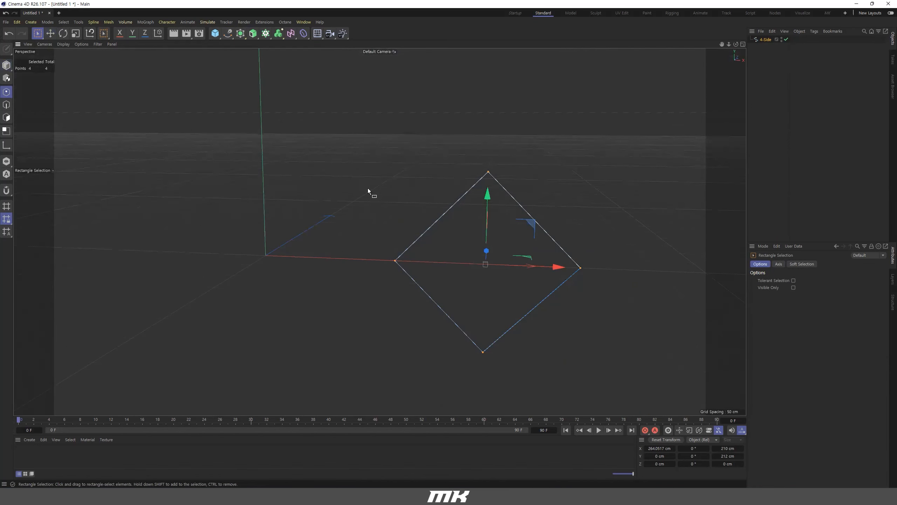
Step: Try moving the whole 4-Side object along X to about 143 cm in model mode, and undo the point and object moves
{"action": "left_click", "coordinate": [7, 66]}
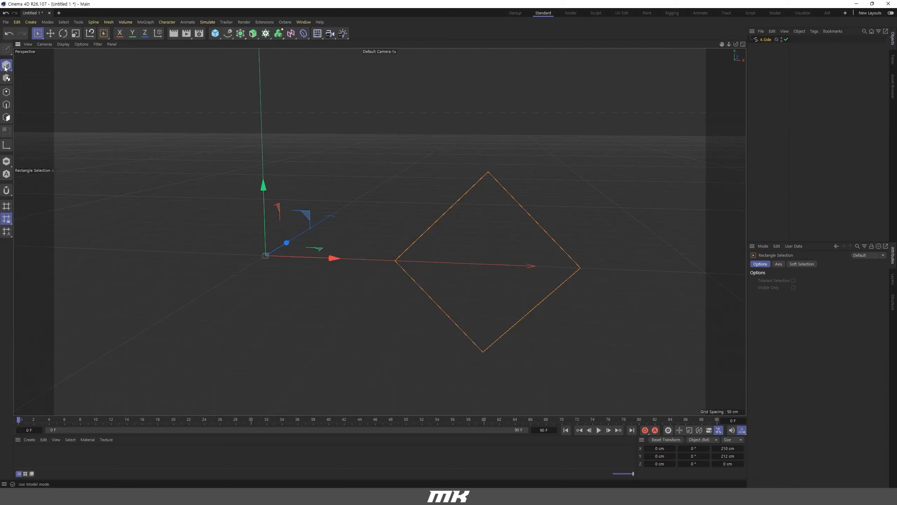
{"action": "left_click_drag", "start_coordinate": [350, 261], "coordinate": [391, 269]}
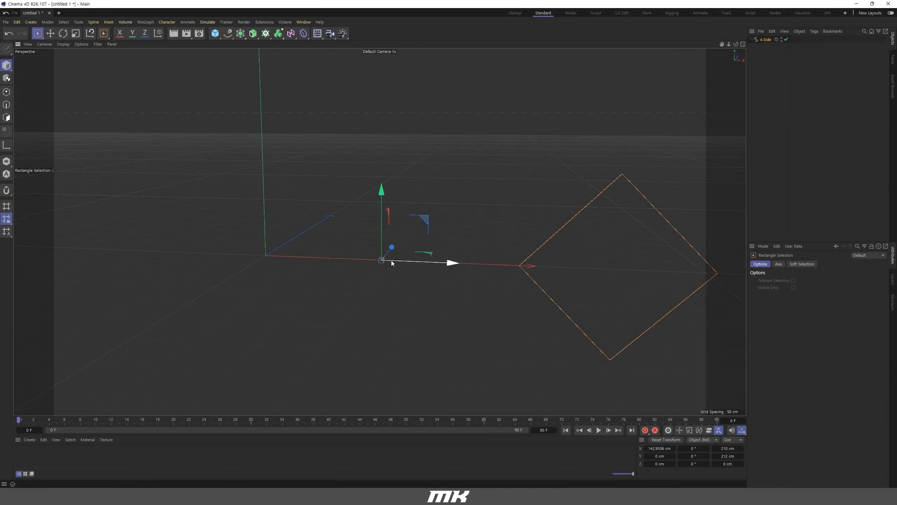
{"action": "key", "text": "ctrl+z"}
Step: Rotate all points of the 4-Side spline 90° to lie flat without turning the object axis, and return to model mode
{"action": "left_click", "coordinate": [6, 92]}
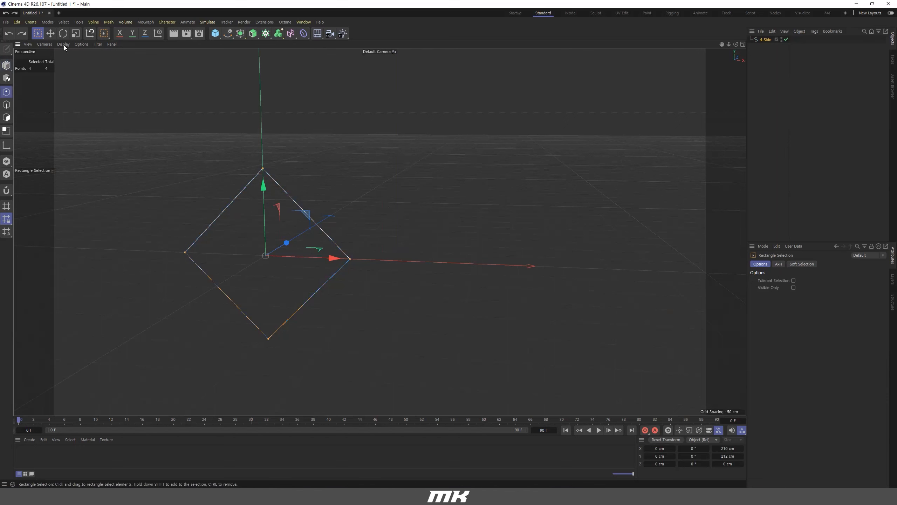
{"action": "left_click", "coordinate": [63, 35]}
{"action": "left_click_drag", "start_coordinate": [254, 232], "coordinate": [277, 216], "text": "shift"}
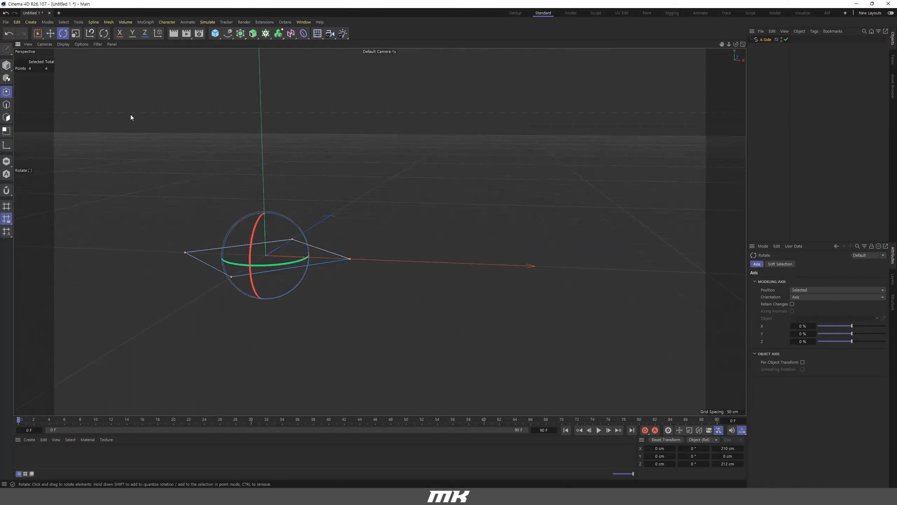
{"action": "left_click", "coordinate": [52, 33]}
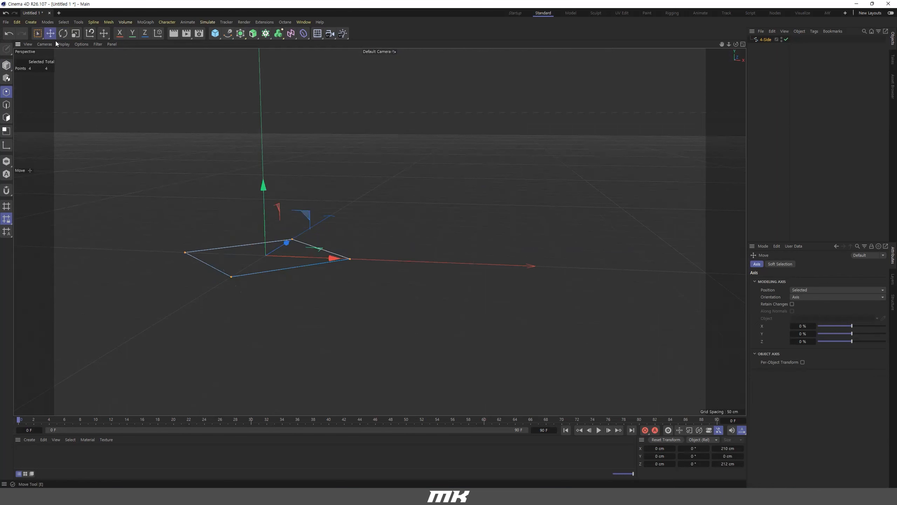
{"action": "left_click", "coordinate": [6, 65]}
{"action": "left_click_drag", "start_coordinate": [278, 264], "coordinate": [360, 235], "text": "alt"}
{"action": "right_click_drag", "start_coordinate": [375, 239], "coordinate": [386, 239], "text": "alt"}
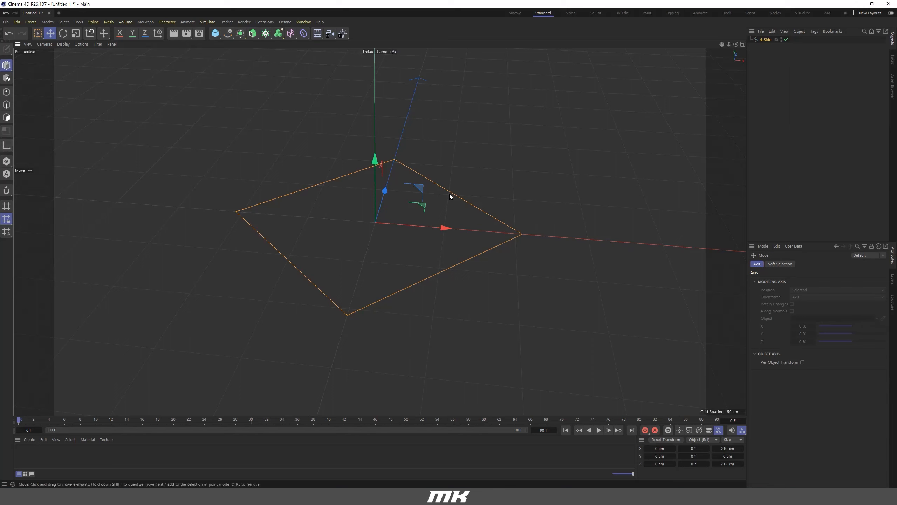
Step: Delete the 4-Side spline from the scene
{"action": "left_click", "coordinate": [755, 57]}
{"action": "left_click", "coordinate": [764, 40]}
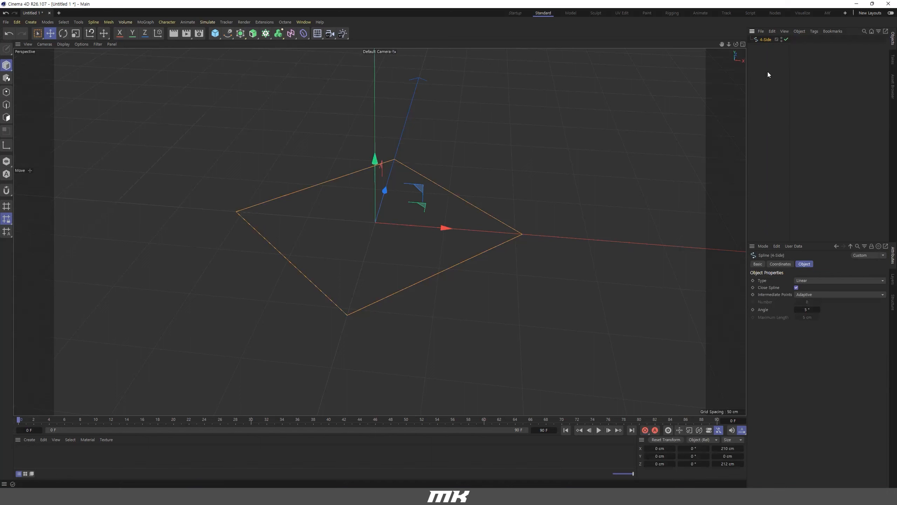
{"action": "key", "text": "Delete"}
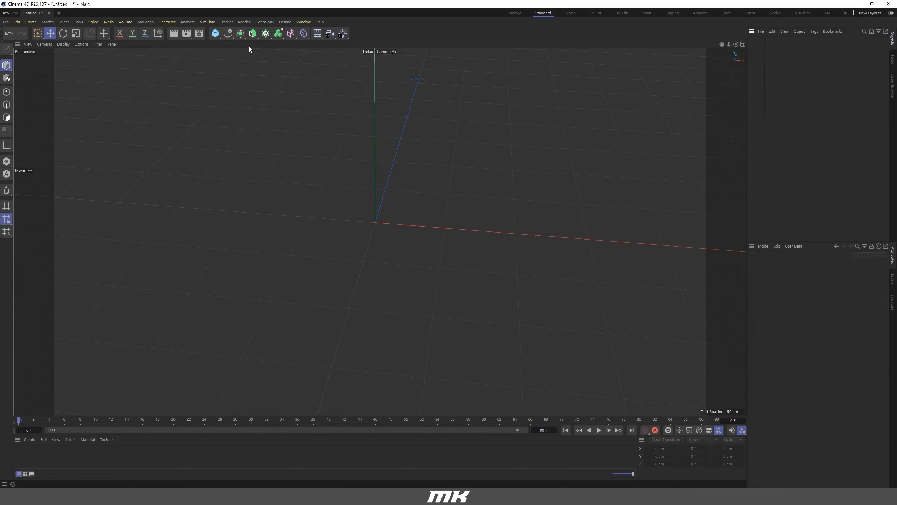
Step: Add a Circle spline and set its radius to 150 cm
{"action": "left_click", "coordinate": [228, 35]}
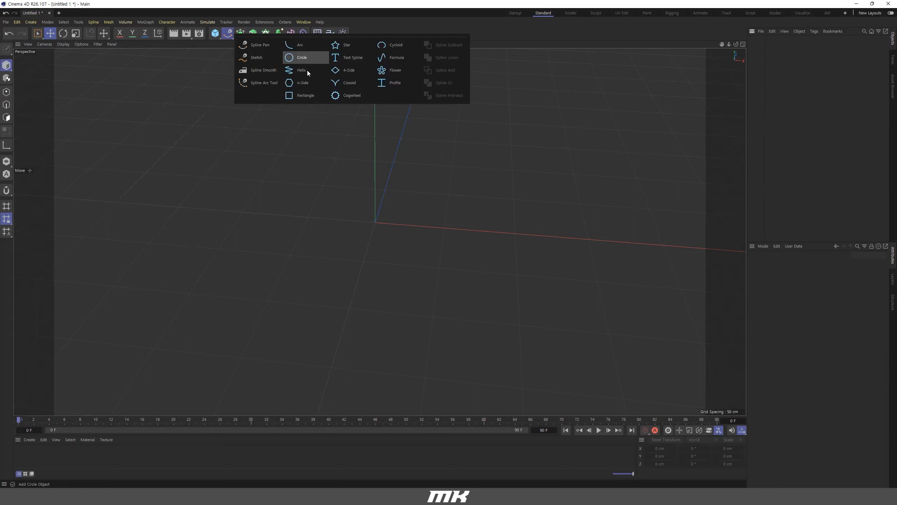
{"action": "left_click", "coordinate": [305, 57]}
{"action": "left_click_drag", "start_coordinate": [368, 207], "coordinate": [423, 213], "text": "alt"}
{"action": "left_click_drag", "start_coordinate": [835, 294], "coordinate": [831, 294]}
{"action": "left_click_drag", "start_coordinate": [441, 187], "coordinate": [355, 140], "text": "alt"}
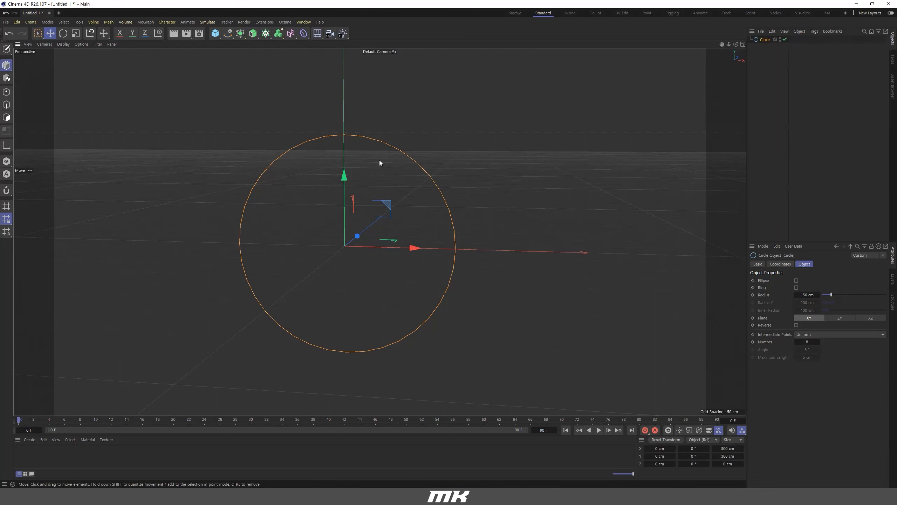
Step: Set the Circle's radius to 172 cm and convert it into an editable spline
{"action": "left_click_drag", "start_coordinate": [398, 191], "coordinate": [414, 199], "text": "alt"}
{"action": "scroll", "coordinate": [414, 197], "scroll_direction": "up", "scroll_amount": 2}
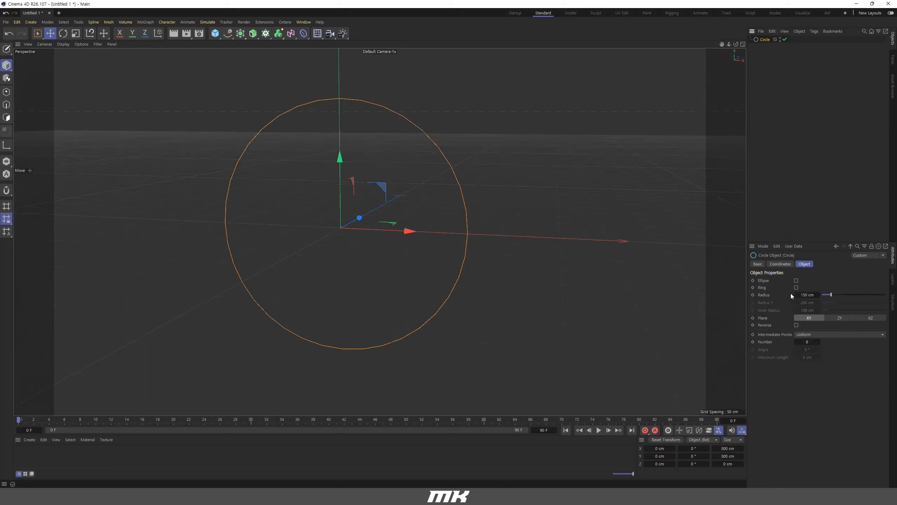
{"action": "mouse_move", "coordinate": [837, 294]}
{"action": "left_mouse_down"}
{"action": "mouse_move", "coordinate": [824, 296]}
{"action": "mouse_move", "coordinate": [833, 297]}
{"action": "left_mouse_up"}
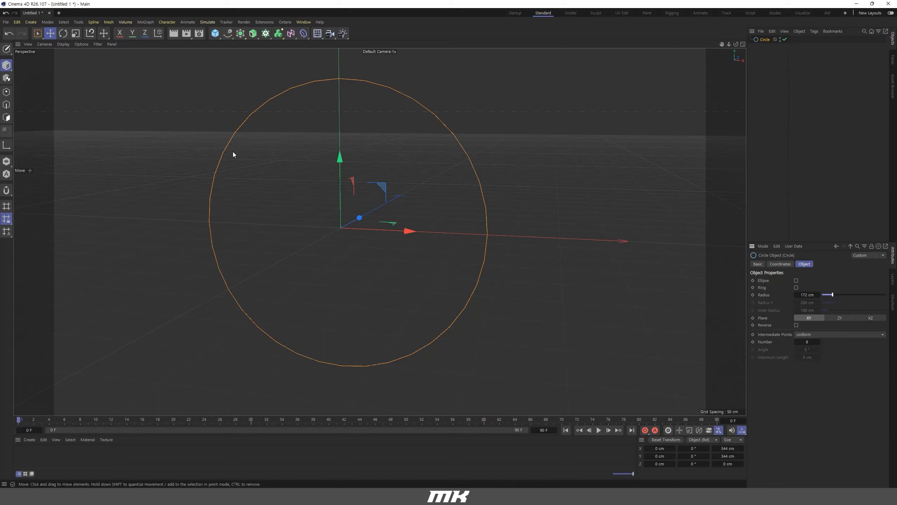
{"action": "left_click", "coordinate": [6, 50]}
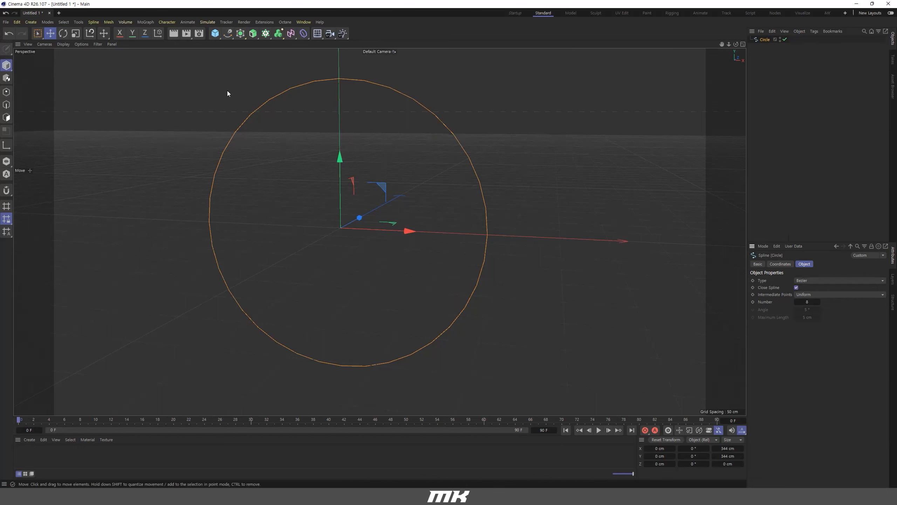
Step: Add a Helix spline with a start radius of 184 cm and a height of 429 cm
{"action": "left_click", "coordinate": [229, 37]}
{"action": "left_click", "coordinate": [327, 75]}
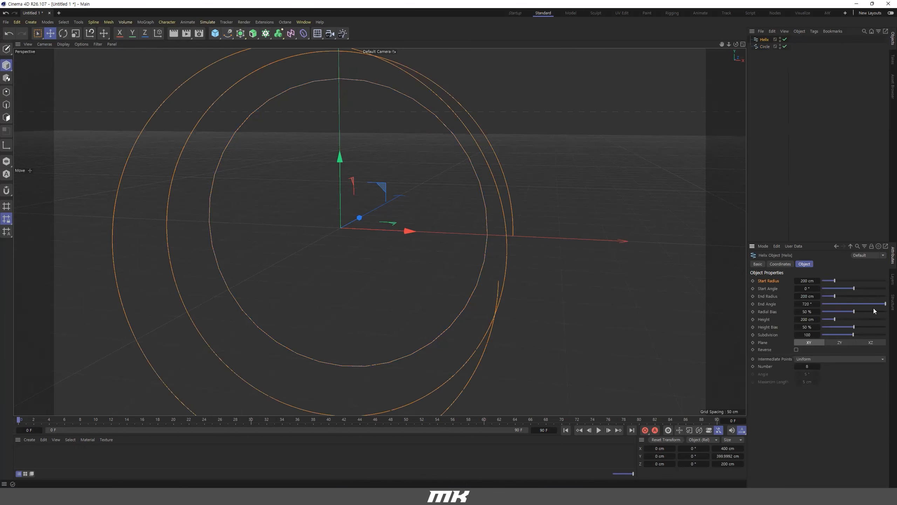
{"action": "right_click_drag", "start_coordinate": [492, 161], "coordinate": [422, 184], "text": "alt"}
{"action": "left_click_drag", "start_coordinate": [422, 185], "coordinate": [357, 209], "text": "alt"}
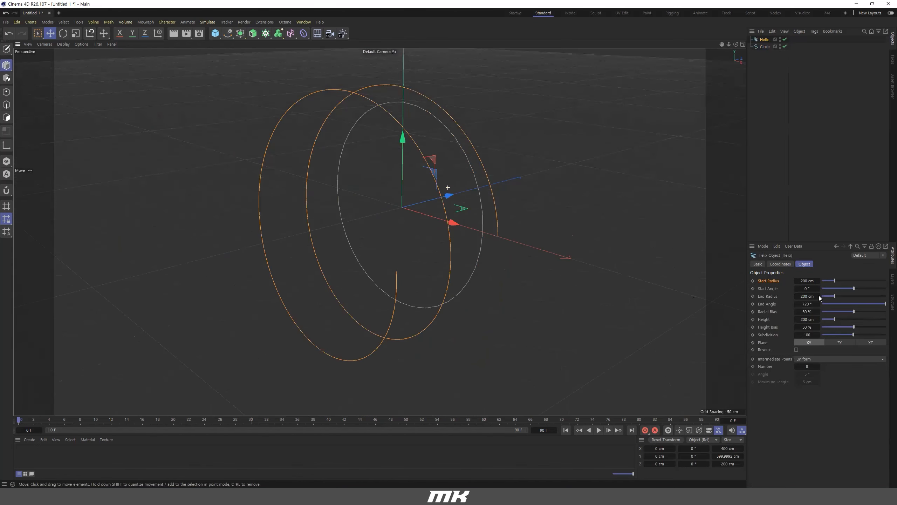
{"action": "mouse_move", "coordinate": [834, 281]}
{"action": "left_mouse_down"}
{"action": "mouse_move", "coordinate": [862, 281]}
{"action": "mouse_move", "coordinate": [834, 281]}
{"action": "left_mouse_up"}
{"action": "left_click_drag", "start_coordinate": [842, 323], "coordinate": [858, 319]}
{"action": "left_click_drag", "start_coordinate": [474, 222], "coordinate": [281, 344], "text": "alt"}
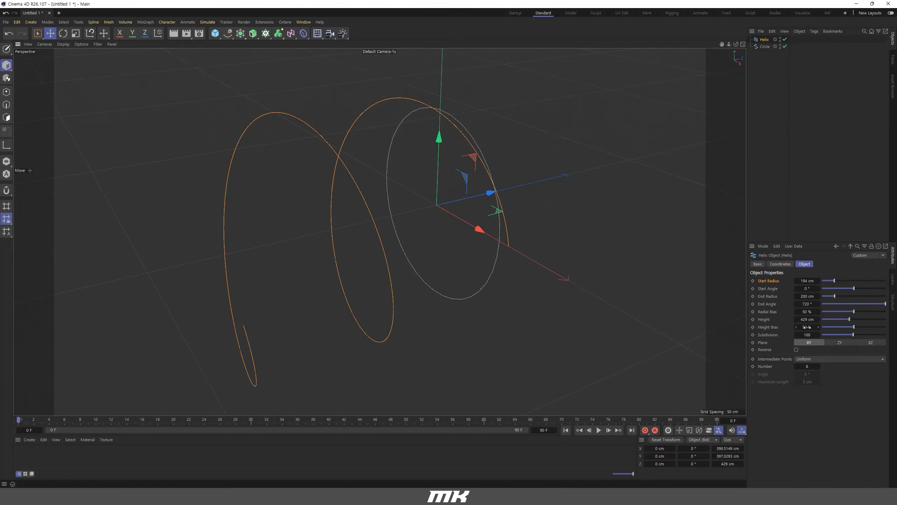
{"action": "left_click_drag", "start_coordinate": [495, 235], "coordinate": [281, 124], "text": "alt"}
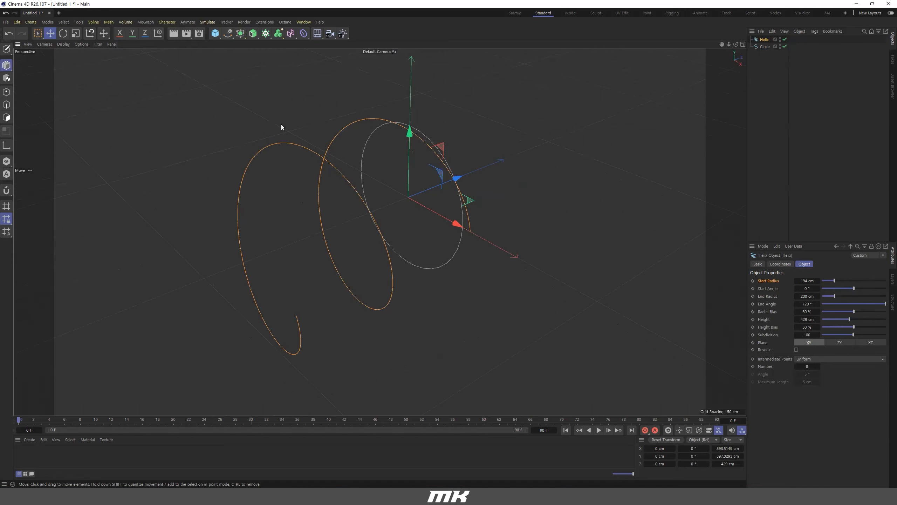
Step: Convert the Helix into an editable spline and undo it, comparing the editable settings with the parametric ones
{"action": "left_click", "coordinate": [6, 50]}
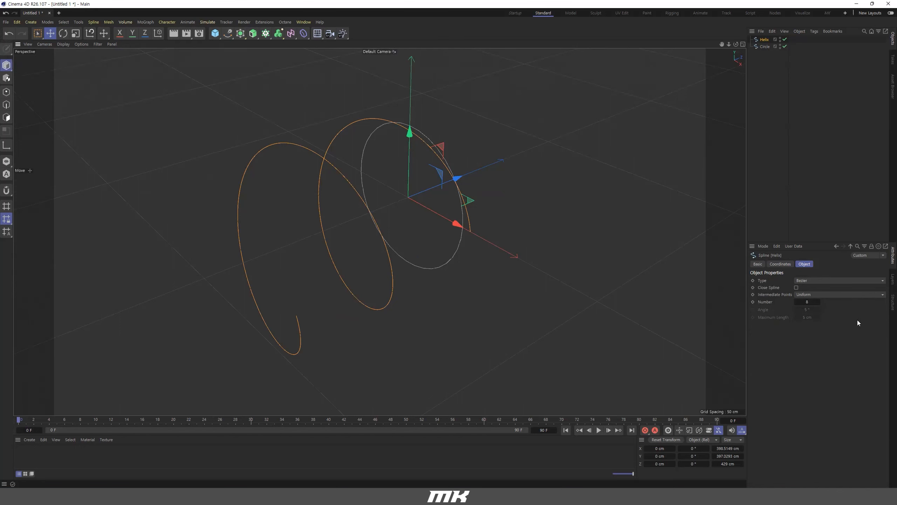
{"action": "mouse_move", "coordinate": [593, 313]}
{"action": "left_mouse_down", "text": "alt"}
{"action": "mouse_move", "coordinate": [364, 237]}
{"action": "mouse_move", "coordinate": [249, 219]}
{"action": "mouse_move", "coordinate": [262, 221]}
{"action": "left_mouse_up", "text": "alt"}
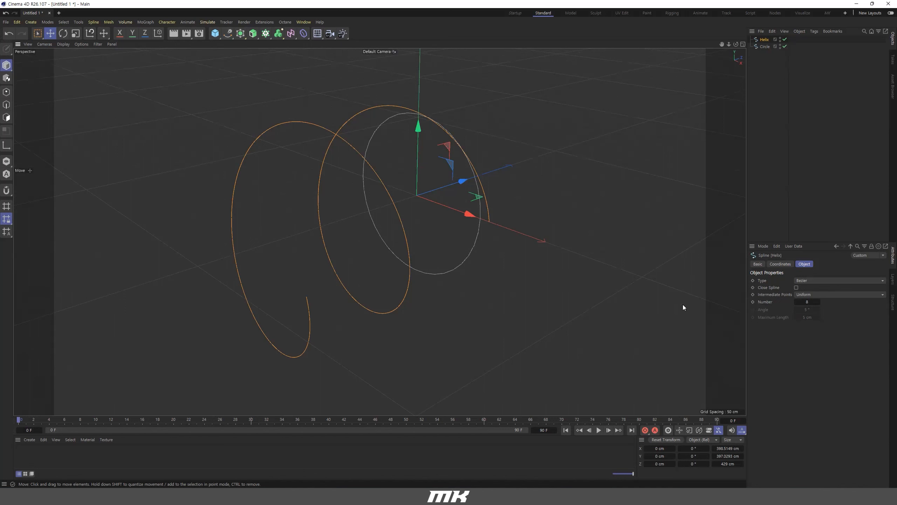
{"action": "key", "text": "ctrl+z"}
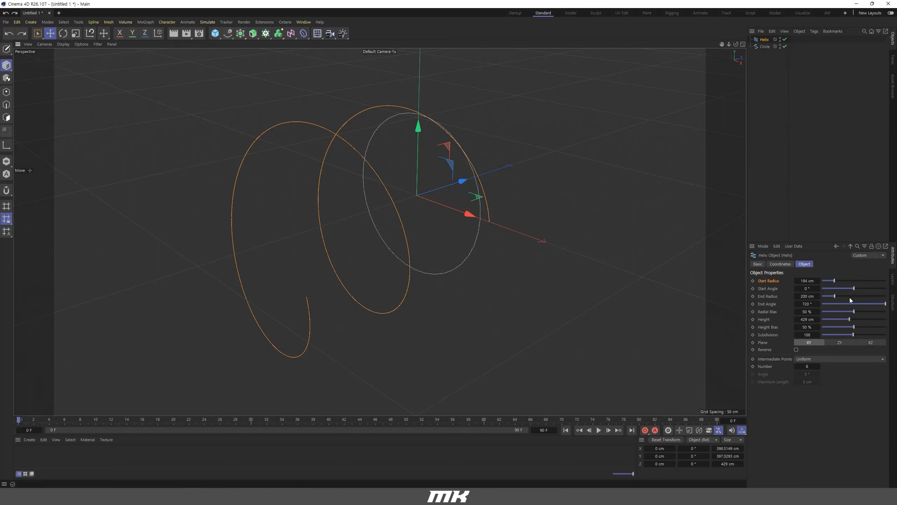
{"action": "key", "text": "c"}
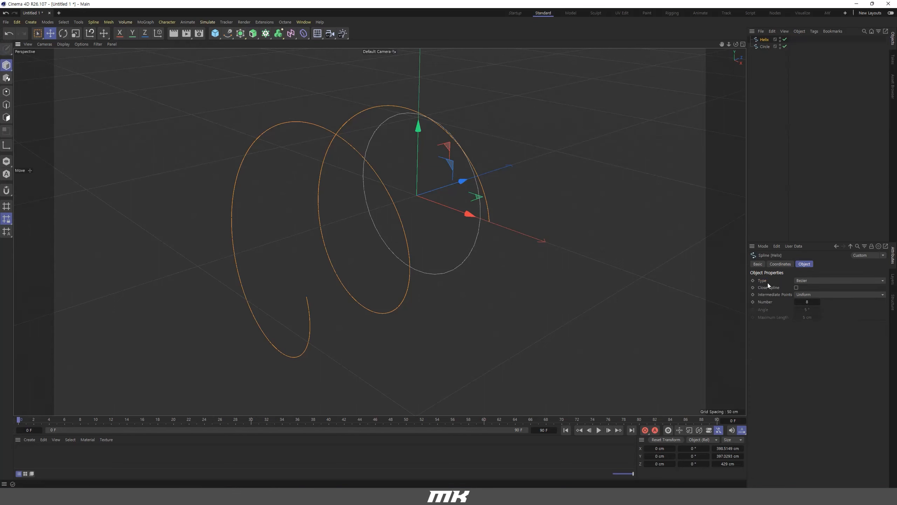
{"action": "key", "text": "ctrl+z"}
Step: Try moving a single point of the Helix after making it editable, and undo back to the parametric Helix
{"action": "left_click", "coordinate": [5, 51]}
{"action": "left_click", "coordinate": [6, 93]}
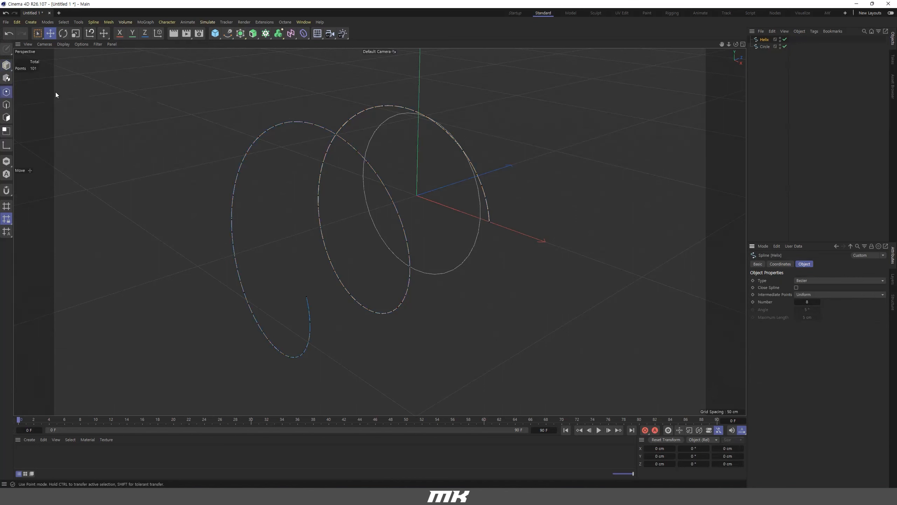
{"action": "left_click_drag", "start_coordinate": [392, 212], "coordinate": [286, 166], "text": "alt"}
{"action": "left_click", "coordinate": [282, 164]}
{"action": "mouse_move", "coordinate": [278, 106]}
{"action": "left_mouse_down"}
{"action": "mouse_move", "coordinate": [277, 78]}
{"action": "mouse_move", "coordinate": [277, 92]}
{"action": "left_mouse_up"}
{"action": "key", "text": "ctrl+z"}
{"action": "scroll", "coordinate": [377, 168], "scroll_direction": "down", "scroll_amount": 3}
{"action": "left_click_drag", "start_coordinate": [565, 180], "coordinate": [551, 174], "text": "alt"}
{"action": "key", "text": "ctrl+z"}
{"action": "key", "text": "ctrl+z"}
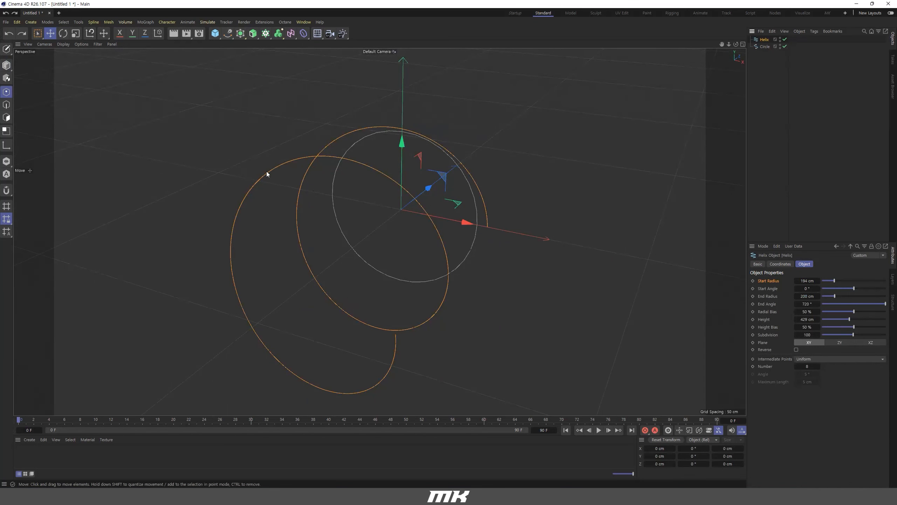
Step: Make the Helix editable again, try raising single points along Y, and undo the point moves
{"action": "left_click_drag", "start_coordinate": [248, 188], "coordinate": [326, 180], "text": "alt"}
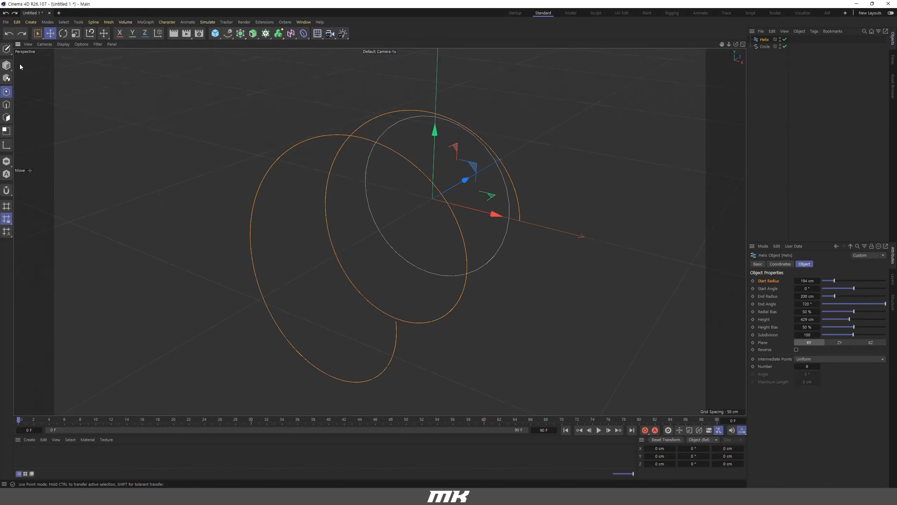
{"action": "key", "text": "c"}
{"action": "left_click", "coordinate": [285, 152]}
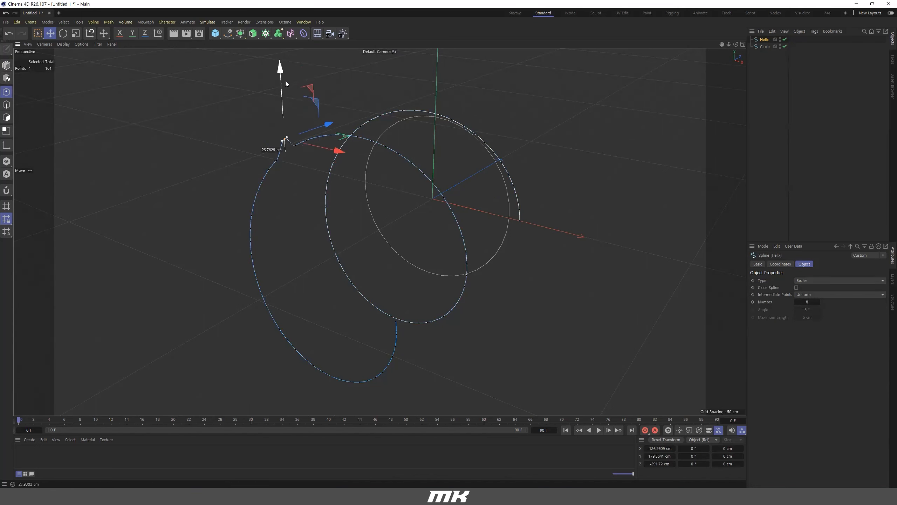
{"action": "left_click_drag", "start_coordinate": [343, 154], "coordinate": [394, 157], "text": "alt"}
{"action": "left_click", "coordinate": [351, 146]}
{"action": "mouse_move", "coordinate": [351, 120]}
{"action": "left_mouse_down"}
{"action": "mouse_move", "coordinate": [356, 101]}
{"action": "mouse_move", "coordinate": [362, 114]}
{"action": "left_mouse_up"}
{"action": "key", "text": "ctrl+z"}
Step: Select both the Helix and Circle splines and delete them
{"action": "right_click_drag", "start_coordinate": [454, 191], "coordinate": [373, 201], "text": "alt"}
{"action": "left_click_drag", "start_coordinate": [379, 230], "coordinate": [518, 227], "text": "alt"}
{"action": "middle_click_drag", "start_coordinate": [517, 227], "coordinate": [376, 171], "text": "alt"}
{"action": "key", "text": "ctrl+a"}
{"action": "left_click", "coordinate": [538, 209]}
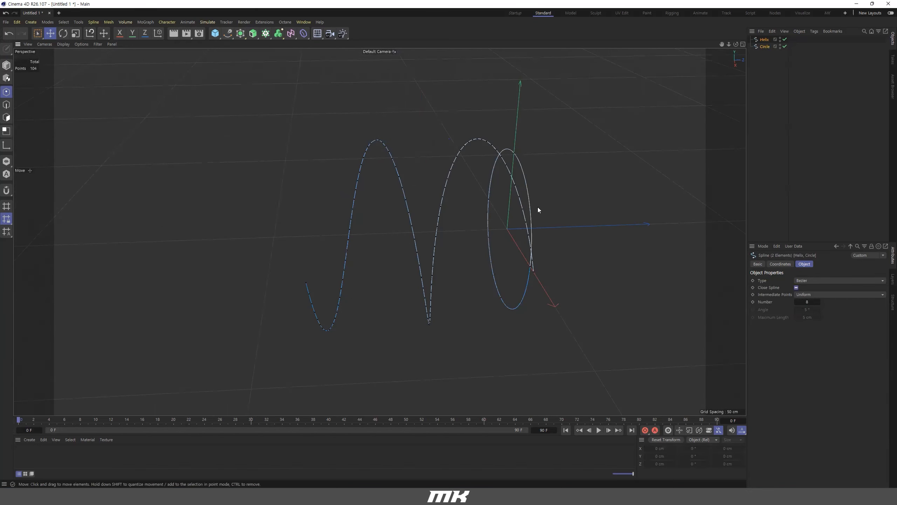
{"action": "left_click", "coordinate": [767, 57]}
{"action": "key", "text": "ctrl+a"}
{"action": "key", "text": "Delete"}
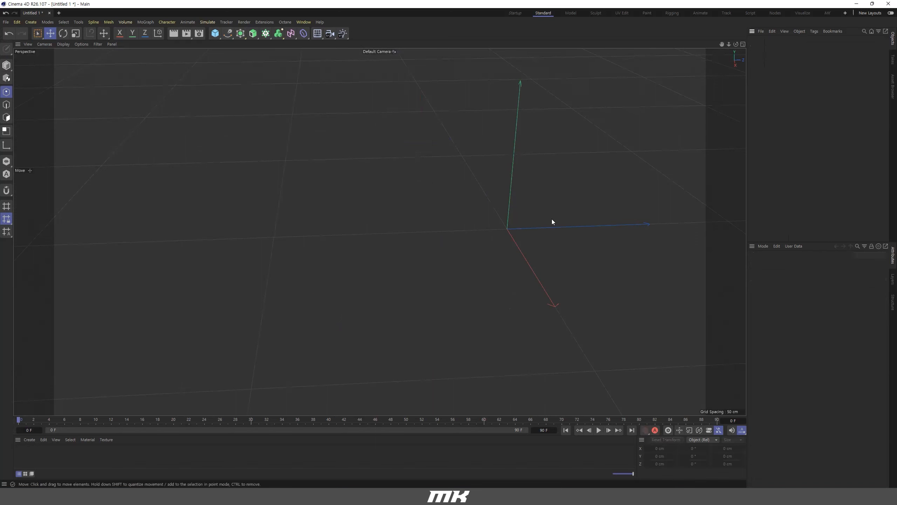
Step: Add a Text Spline and set its text to "Cinema4D"
{"action": "left_click_drag", "start_coordinate": [478, 223], "coordinate": [429, 254], "text": "alt"}
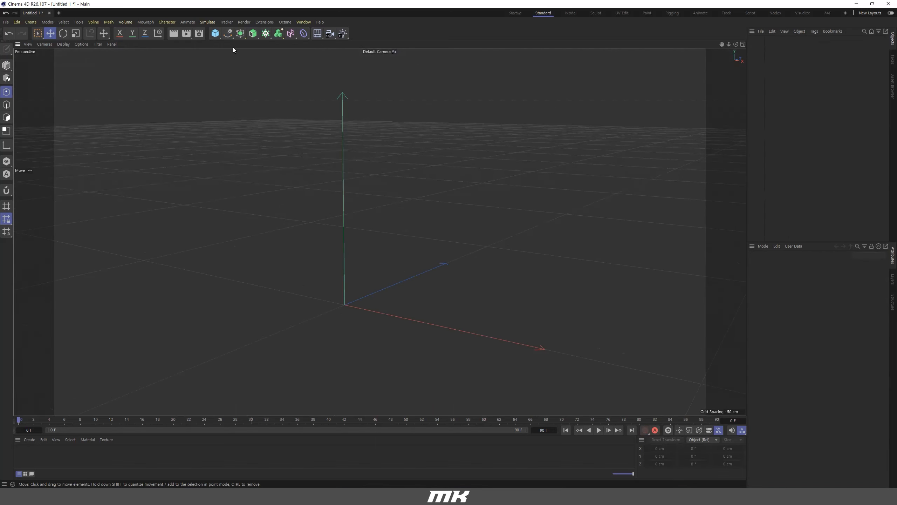
{"action": "left_click", "coordinate": [228, 33]}
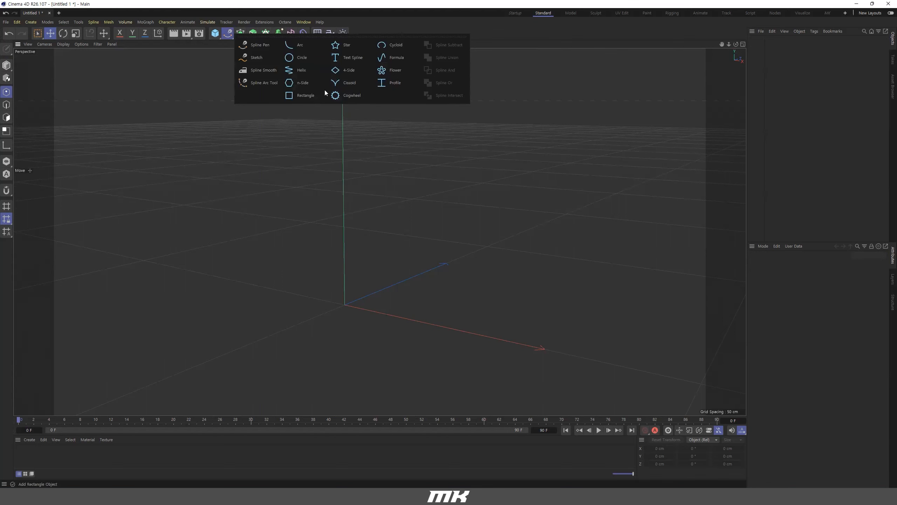
{"action": "left_click", "coordinate": [349, 63]}
{"action": "left_click_drag", "start_coordinate": [414, 245], "coordinate": [507, 275], "text": "alt"}
{"action": "left_click_drag", "start_coordinate": [816, 281], "coordinate": [743, 268]}
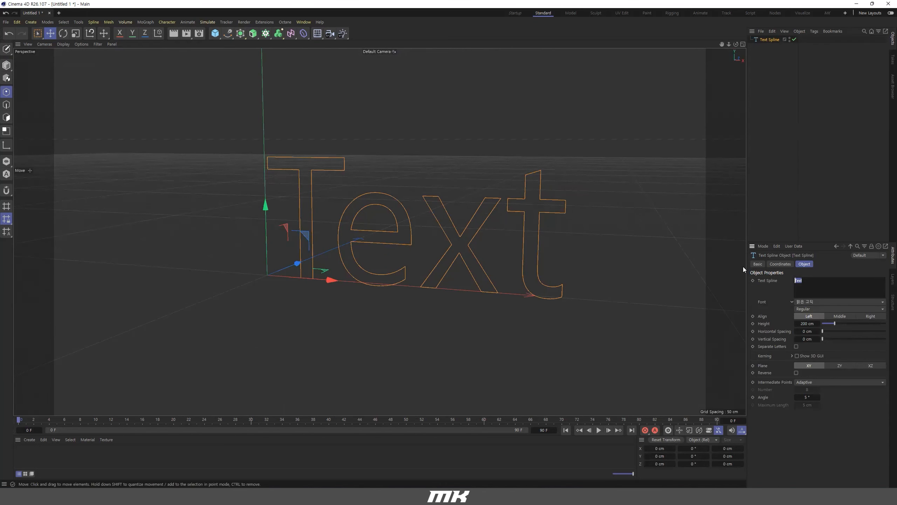
{"action": "type", "text": "Cinema4D"}
{"action": "left_click", "coordinate": [841, 273]}
{"action": "scroll", "coordinate": [422, 238], "scroll_direction": "down", "scroll_amount": 5}
{"action": "middle_click_drag", "start_coordinate": [421, 238], "coordinate": [380, 233], "text": "alt"}
{"action": "left_click_drag", "start_coordinate": [379, 233], "coordinate": [306, 204], "text": "alt"}
{"action": "scroll", "coordinate": [384, 242], "scroll_direction": "down", "scroll_amount": 2}
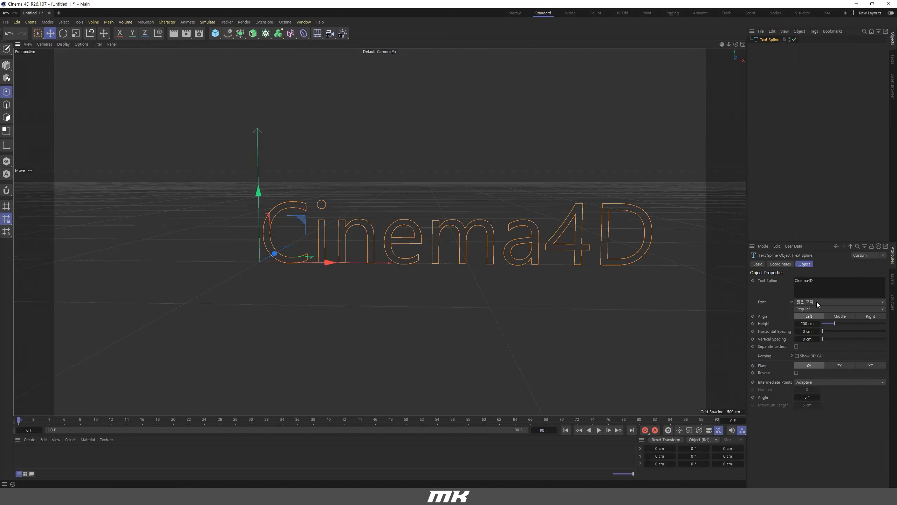
Step: Try the text spline's Middle and Right alignments and settle on Middle
{"action": "left_click_drag", "start_coordinate": [445, 225], "coordinate": [492, 235], "text": "alt"}
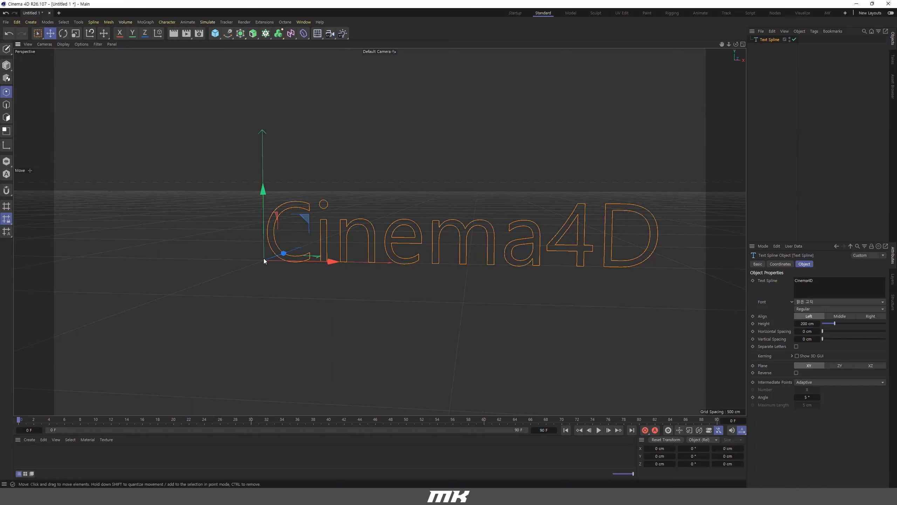
{"action": "left_click", "coordinate": [837, 317]}
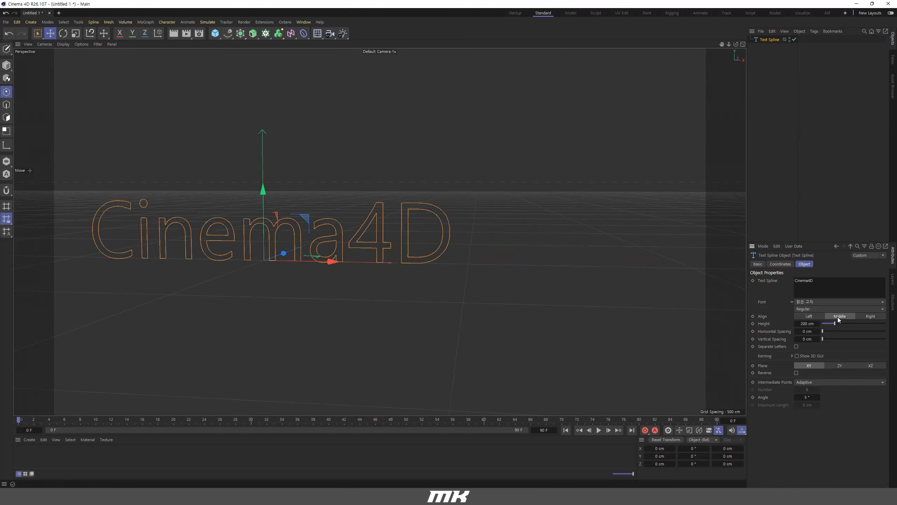
{"action": "left_click", "coordinate": [873, 316]}
{"action": "left_click", "coordinate": [845, 317]}
{"action": "middle_click_drag", "start_coordinate": [257, 239], "coordinate": [347, 246], "text": "alt"}
{"action": "scroll", "coordinate": [380, 262], "scroll_direction": "up", "scroll_amount": 3}
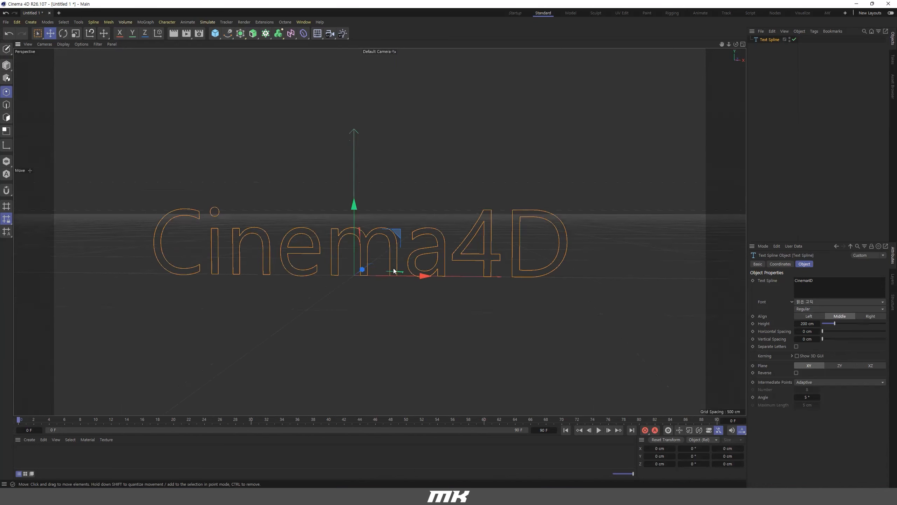
Step: Set the text spline's height to 183 cm and try Separate Letters on and off
{"action": "left_click_drag", "start_coordinate": [840, 325], "coordinate": [823, 331]}
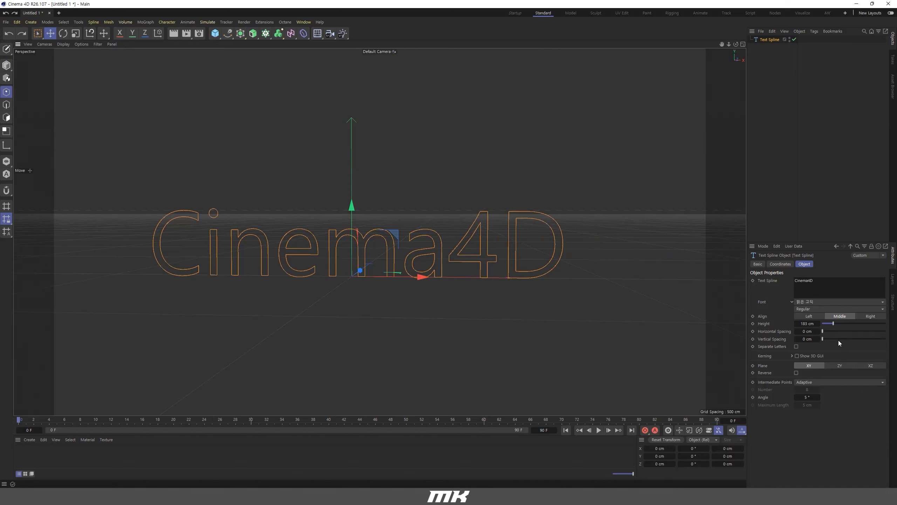
{"action": "left_click", "coordinate": [796, 346]}
{"action": "left_click", "coordinate": [796, 346]}
Step: Enable Show 3D GUI and set Kerning 45%, Tracking 29%, Horizontal Scale 88% and Scale 121%, with a lowered Baseline Shift
{"action": "left_click", "coordinate": [797, 356]}
{"action": "left_click", "coordinate": [792, 356]}
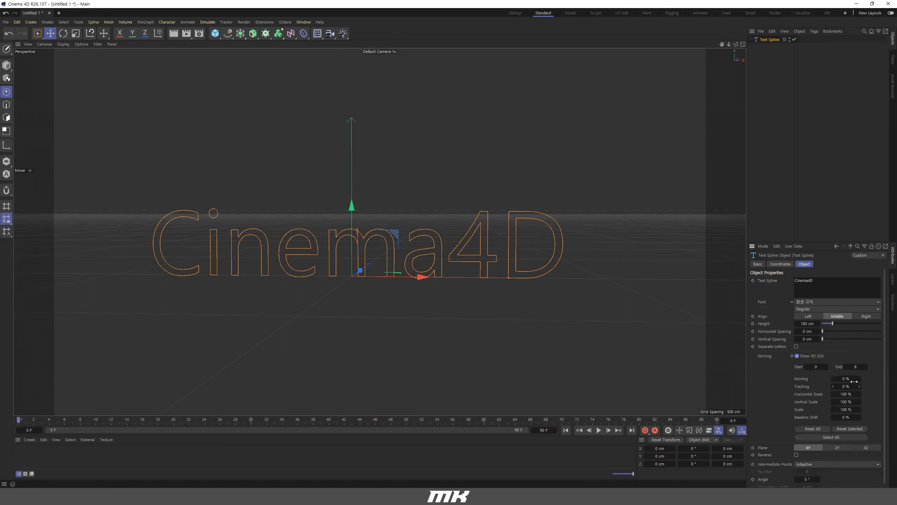
{"action": "left_click_drag", "start_coordinate": [854, 379], "coordinate": [829, 417]}
{"action": "left_click", "coordinate": [797, 355]}
{"action": "right_click", "coordinate": [798, 380]}
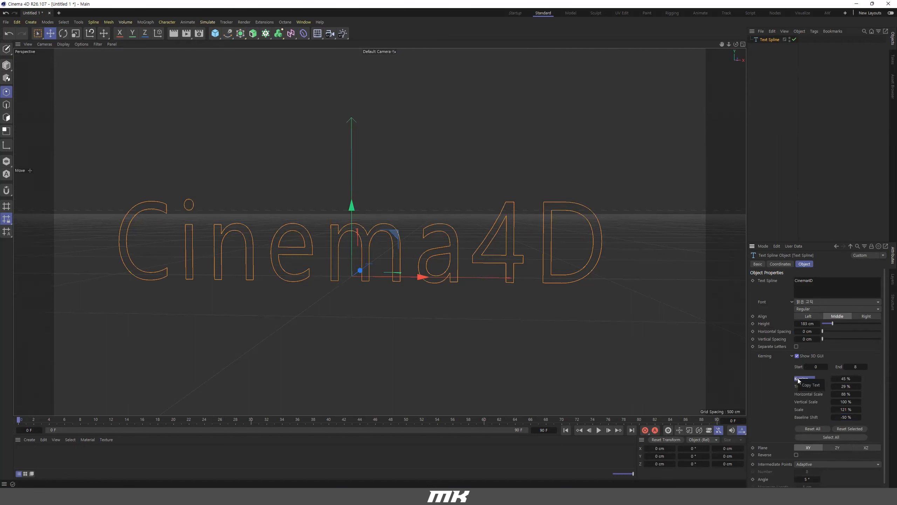
Step: Reset all of the text spline's settings to their defaults and collapse the kerning options
{"action": "right_click", "coordinate": [762, 355]}
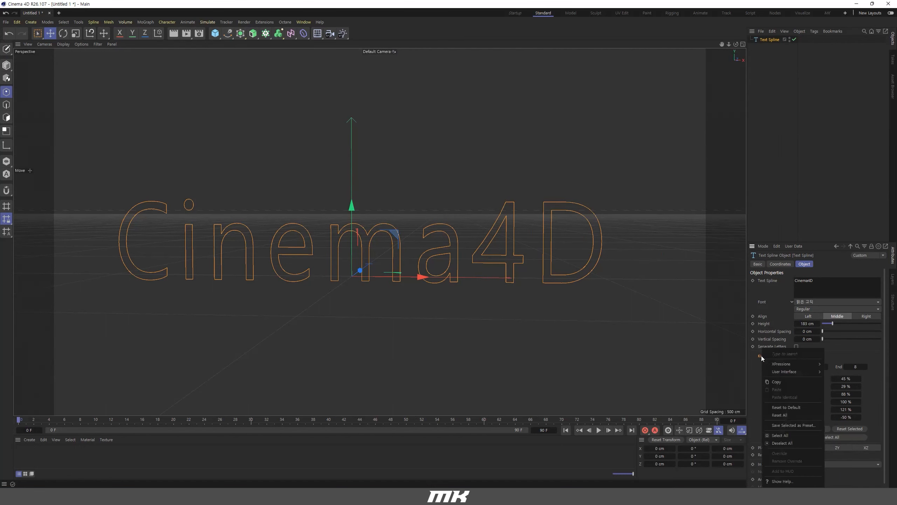
{"action": "left_click", "coordinate": [790, 415]}
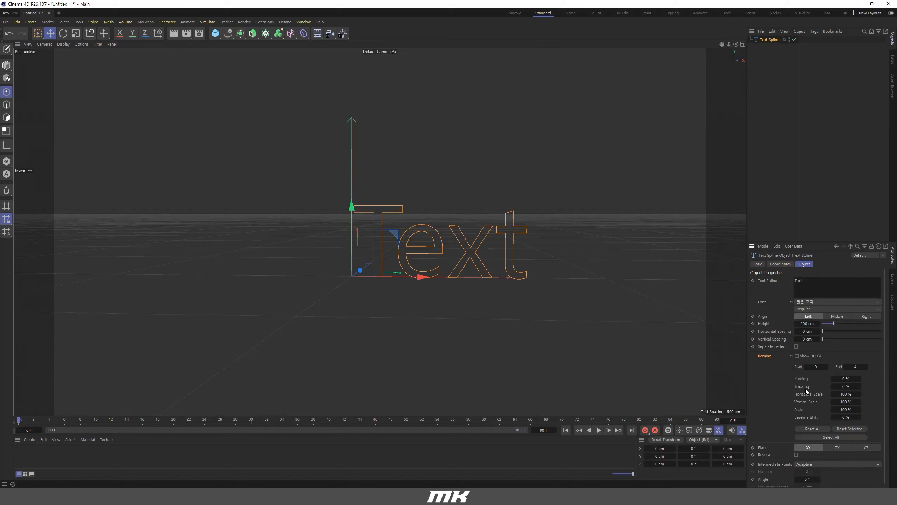
{"action": "left_click", "coordinate": [791, 355]}
Step: Set the text spline's text to "Cinema4D" and its alignment to Middle
{"action": "left_click_drag", "start_coordinate": [810, 286], "coordinate": [764, 274]}
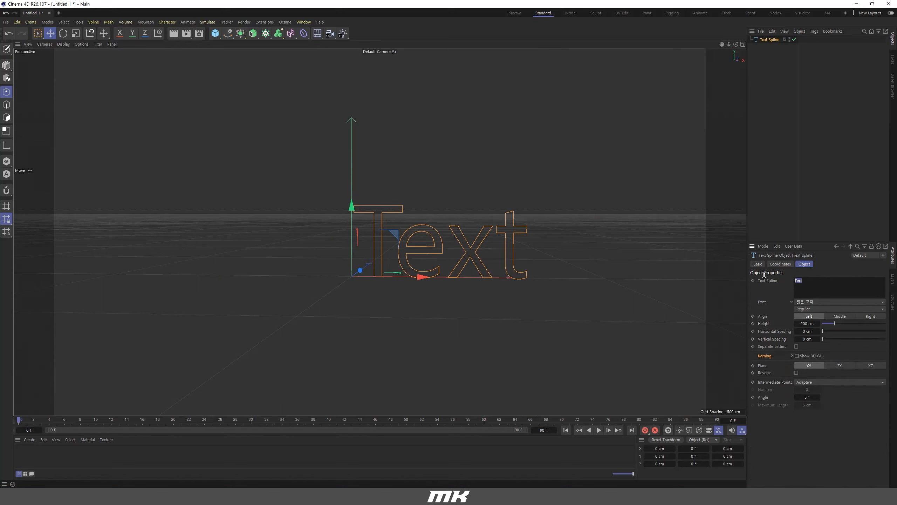
{"action": "type", "text": "Cinema4D"}
{"action": "left_click", "coordinate": [827, 447]}
{"action": "left_click", "coordinate": [840, 317]}
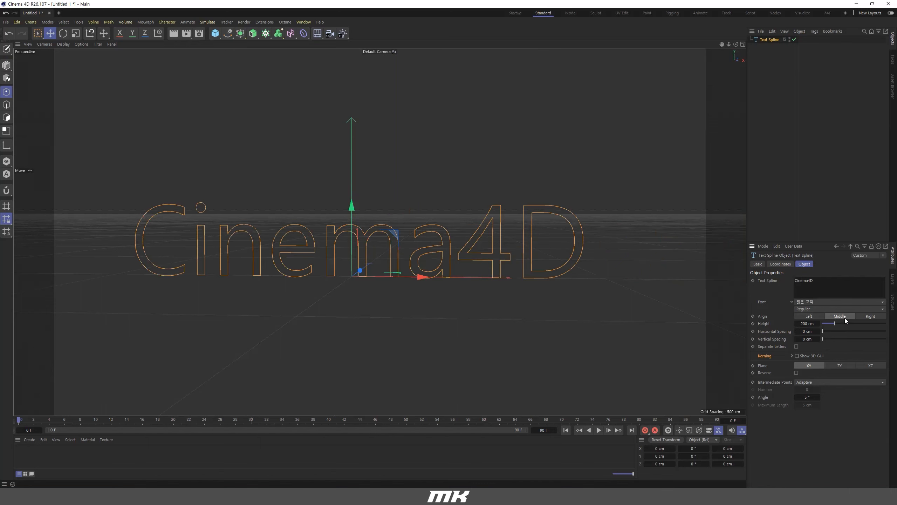
Step: Examine the Cinema4D text outline from several angles and distances
{"action": "scroll", "coordinate": [456, 261], "scroll_direction": "up", "scroll_amount": 3}
{"action": "left_click_drag", "start_coordinate": [456, 261], "coordinate": [392, 265], "text": "alt"}
{"action": "left_click_drag", "start_coordinate": [323, 232], "coordinate": [304, 232], "text": "alt"}
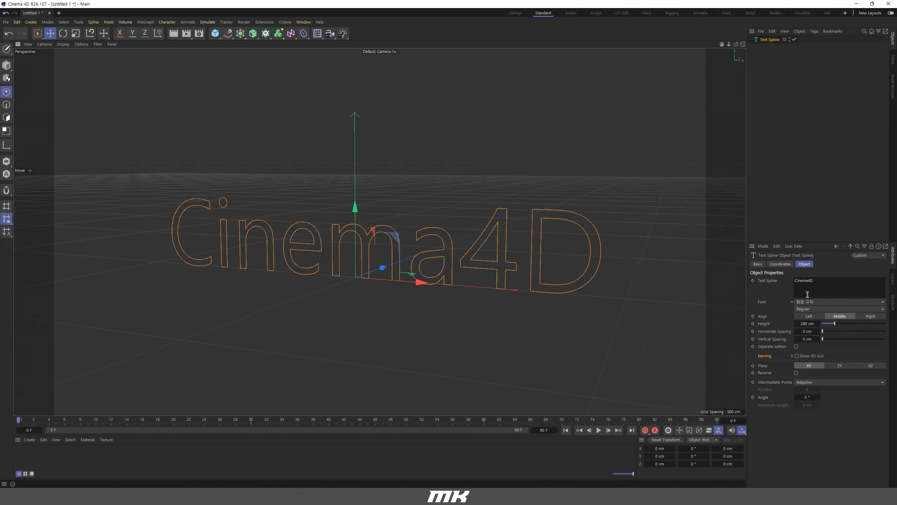
{"action": "left_click_drag", "start_coordinate": [390, 234], "coordinate": [374, 214], "text": "alt"}
{"action": "scroll", "coordinate": [406, 233], "scroll_direction": "up", "scroll_amount": 2}
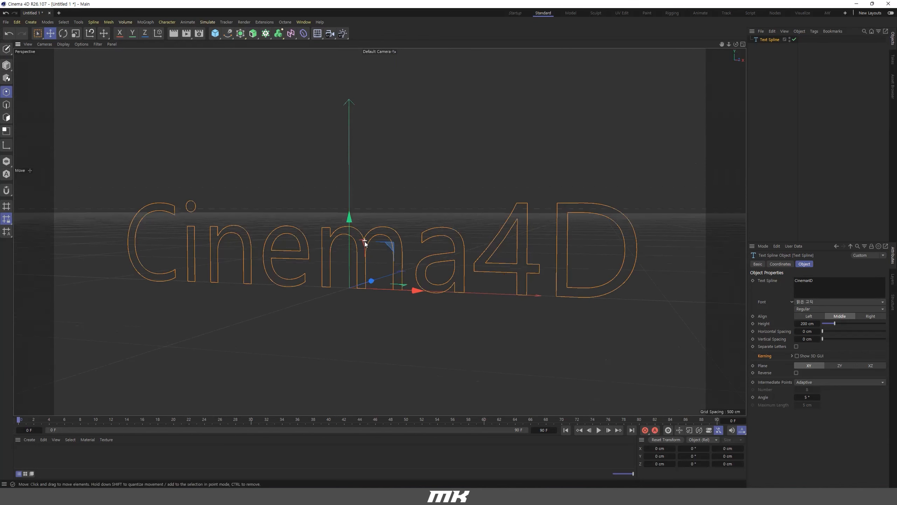
{"action": "left_click_drag", "start_coordinate": [176, 204], "coordinate": [308, 255], "text": "alt"}
{"action": "middle_click_drag", "start_coordinate": [284, 232], "coordinate": [322, 222], "text": "alt"}
{"action": "scroll", "coordinate": [321, 222], "scroll_direction": "up", "scroll_amount": 1}
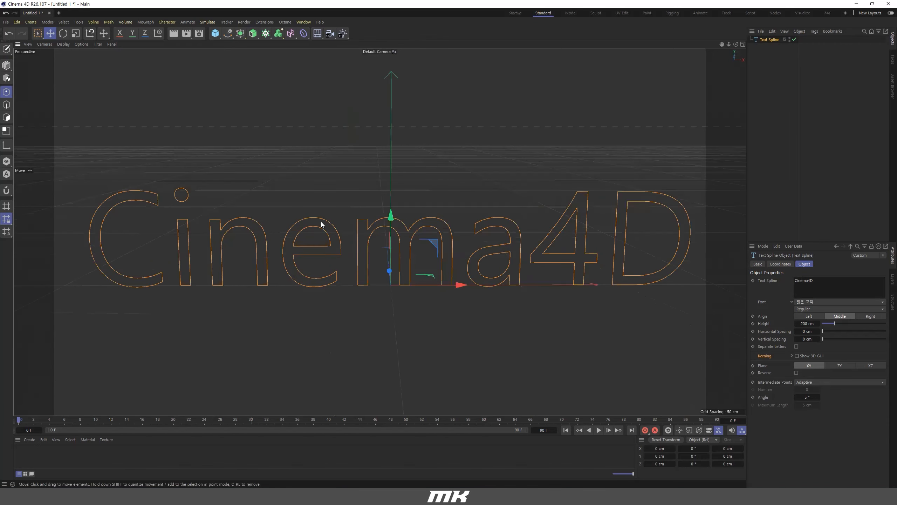
{"action": "left_click_drag", "start_coordinate": [379, 240], "coordinate": [373, 232], "text": "alt"}
Step: Make the Text Spline object editable
{"action": "left_click", "coordinate": [770, 49]}
{"action": "left_click", "coordinate": [768, 39]}
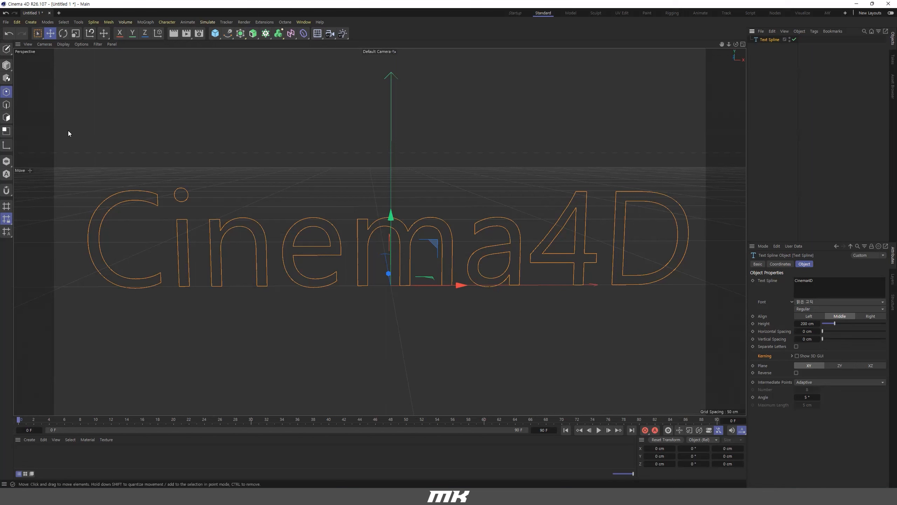
{"action": "left_click", "coordinate": [6, 49]}
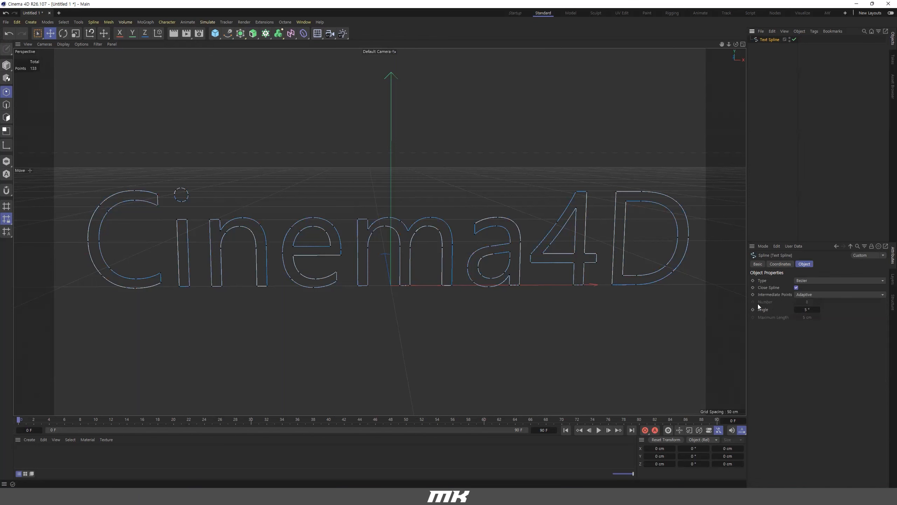
Step: Try moving the two upper points of the letter i's stem vertically, and undo the move
{"action": "left_click_drag", "start_coordinate": [162, 261], "coordinate": [188, 216], "text": "alt"}
{"action": "left_click", "coordinate": [199, 216]}
{"action": "left_click", "coordinate": [201, 215], "text": "shift"}
{"action": "mouse_move", "coordinate": [192, 144]}
{"action": "left_mouse_down"}
{"action": "mouse_move", "coordinate": [191, 127]}
{"action": "mouse_move", "coordinate": [185, 168]}
{"action": "mouse_move", "coordinate": [187, 130]}
{"action": "left_mouse_up"}
{"action": "key", "text": "h"}
{"action": "left_click_drag", "start_coordinate": [359, 255], "coordinate": [358, 241], "text": "alt"}
{"action": "scroll", "coordinate": [363, 250], "scroll_direction": "up", "scroll_amount": 1}
{"action": "scroll", "coordinate": [354, 242], "scroll_direction": "up", "scroll_amount": 1}
{"action": "left_click_drag", "start_coordinate": [215, 145], "coordinate": [222, 182]}
{"action": "key", "text": "ctrl+z"}
Step: Inspect the editable text spline's outline and points from different angles, with the object deselected and selected
{"action": "left_click_drag", "start_coordinate": [308, 224], "coordinate": [313, 228], "text": "alt"}
{"action": "mouse_move", "coordinate": [410, 247]}
{"action": "left_mouse_down", "text": "alt"}
{"action": "mouse_move", "coordinate": [422, 238]}
{"action": "mouse_move", "coordinate": [415, 232]}
{"action": "mouse_move", "coordinate": [359, 237]}
{"action": "left_mouse_up", "text": "alt"}
{"action": "scroll", "coordinate": [412, 238], "scroll_direction": "up", "scroll_amount": 2}
{"action": "scroll", "coordinate": [411, 238], "scroll_direction": "down", "scroll_amount": 1}
{"action": "left_click_drag", "start_coordinate": [289, 226], "coordinate": [498, 191], "text": "alt"}
{"action": "scroll", "coordinate": [332, 234], "scroll_direction": "up", "scroll_amount": 1}
{"action": "left_click", "coordinate": [764, 126]}
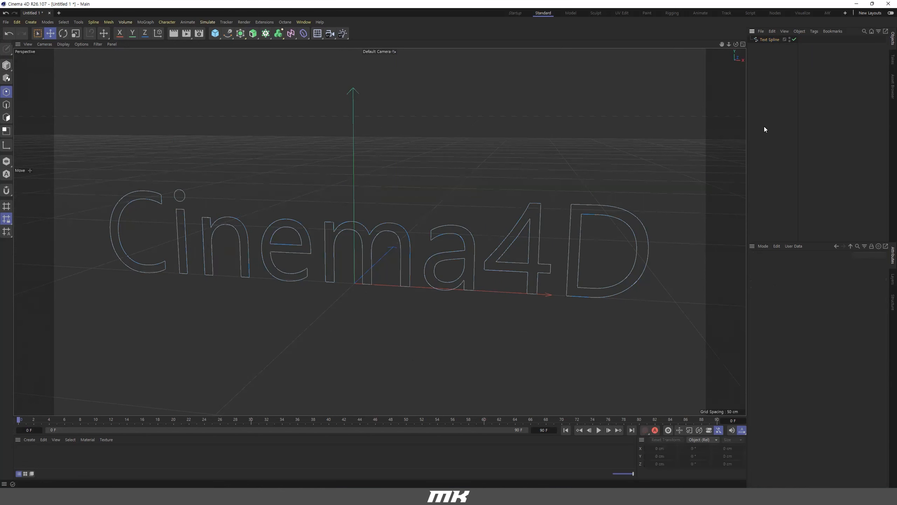
{"action": "left_click", "coordinate": [766, 40]}
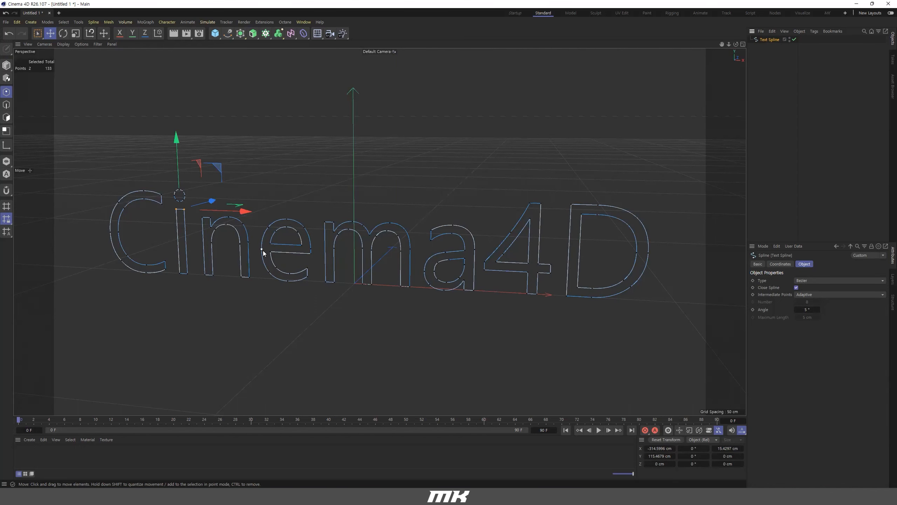
{"action": "left_click_drag", "start_coordinate": [316, 240], "coordinate": [375, 240], "text": "alt"}
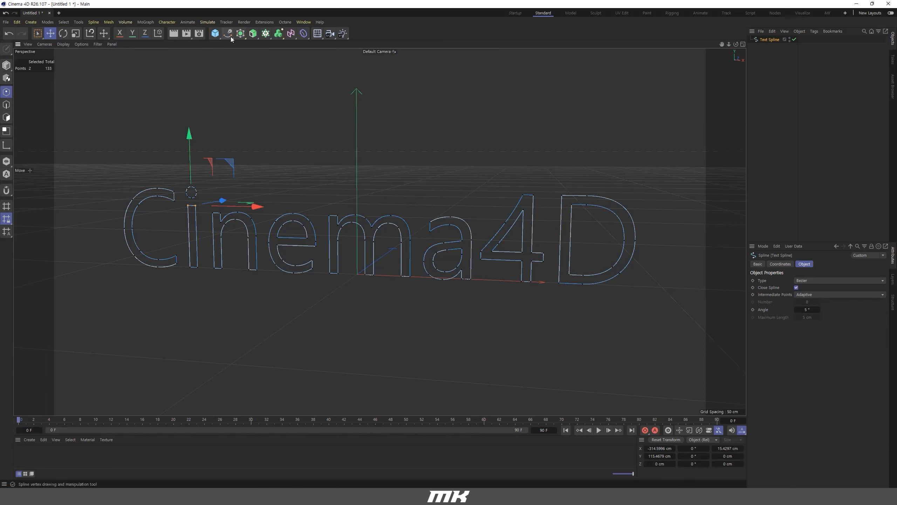
Step: Add an Extrude generator as the parent of the Text Spline and view the solid letters
{"action": "left_click", "coordinate": [253, 34]}
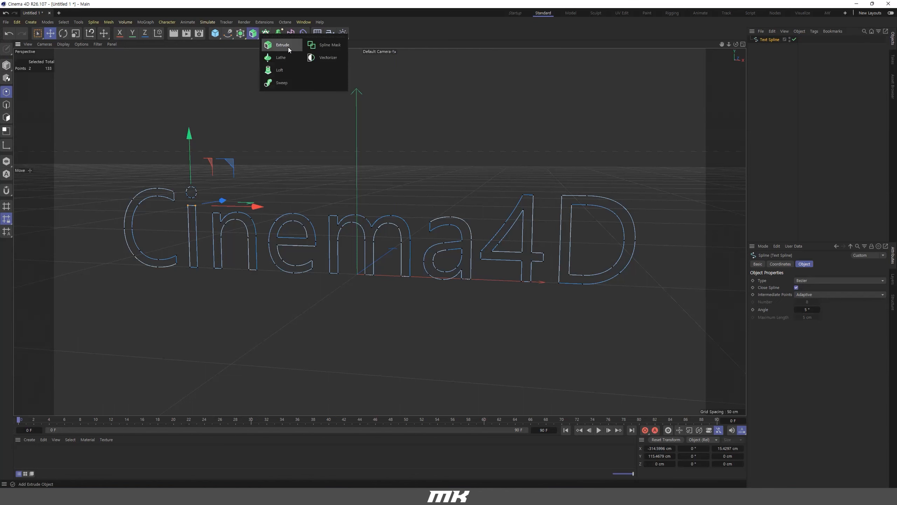
{"action": "left_click", "coordinate": [288, 47]}
{"action": "left_click_drag", "start_coordinate": [332, 177], "coordinate": [284, 213], "text": "alt"}
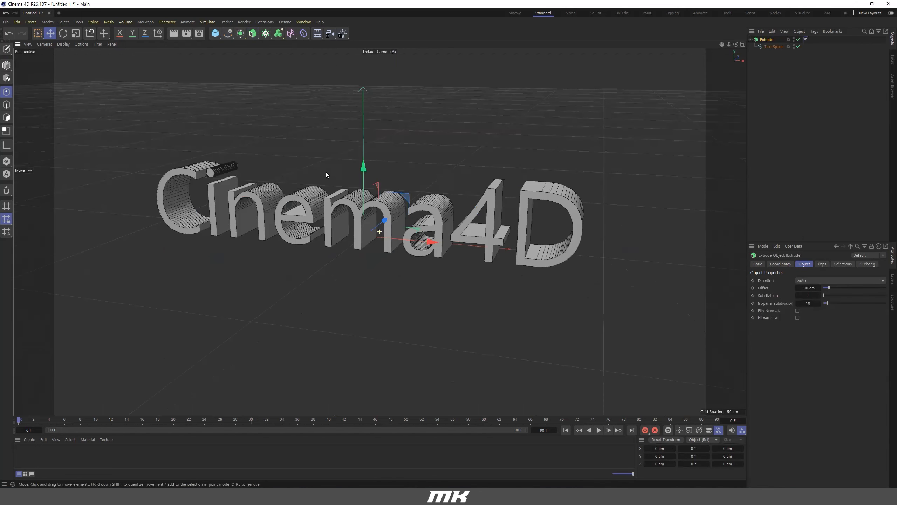
{"action": "scroll", "coordinate": [327, 173], "scroll_direction": "up", "scroll_amount": 3}
{"action": "left_click_drag", "start_coordinate": [344, 194], "coordinate": [387, 201], "text": "alt"}
{"action": "scroll", "coordinate": [350, 176], "scroll_direction": "up", "scroll_amount": 2}
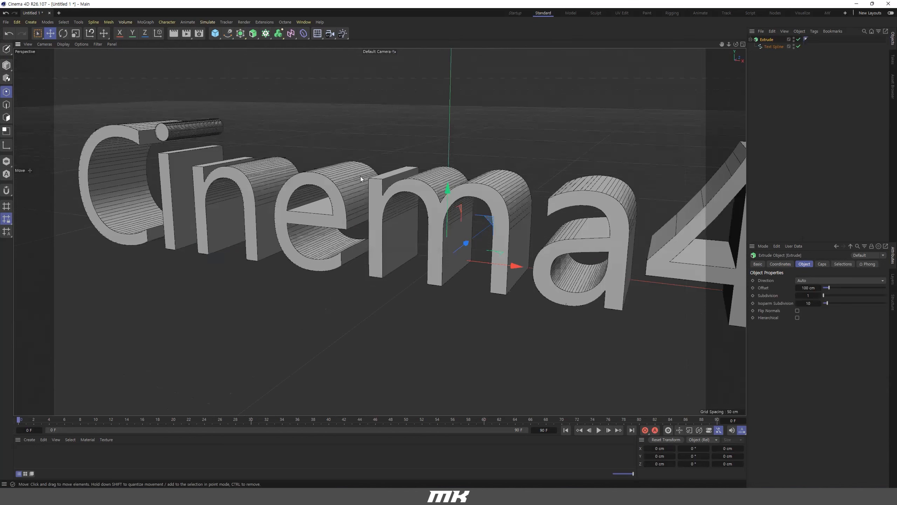
{"action": "left_click_drag", "start_coordinate": [318, 195], "coordinate": [360, 175], "text": "alt"}
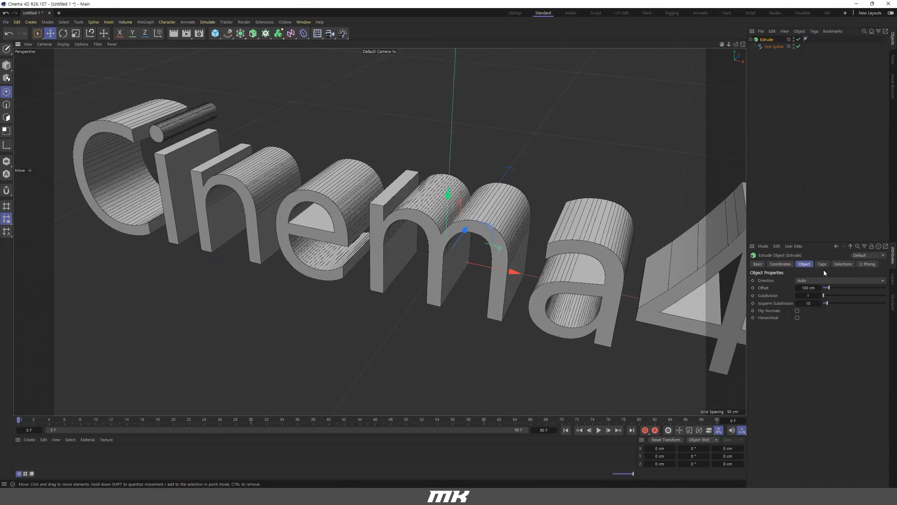
Step: Set the Extrude's offset to 19 cm and check the thinner letters from several sides
{"action": "left_click_drag", "start_coordinate": [829, 288], "coordinate": [836, 287]}
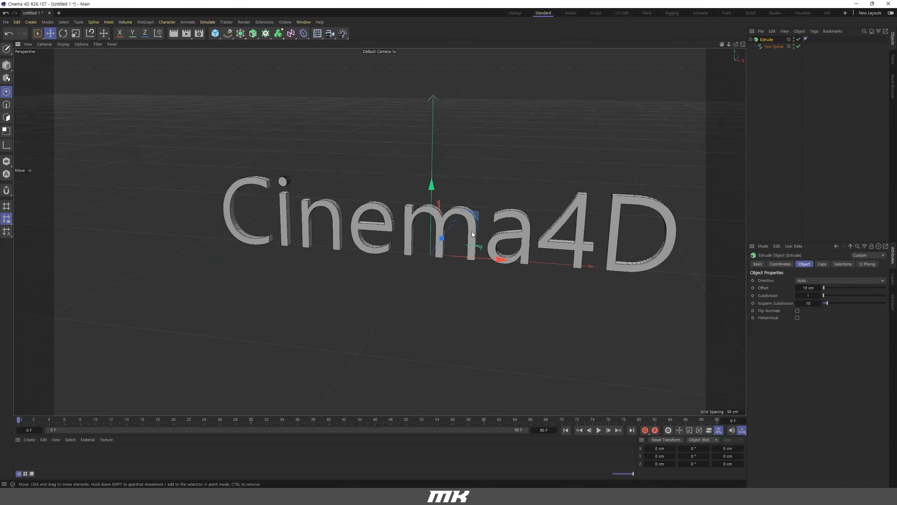
{"action": "left_click_drag", "start_coordinate": [473, 234], "coordinate": [277, 218], "text": "alt"}
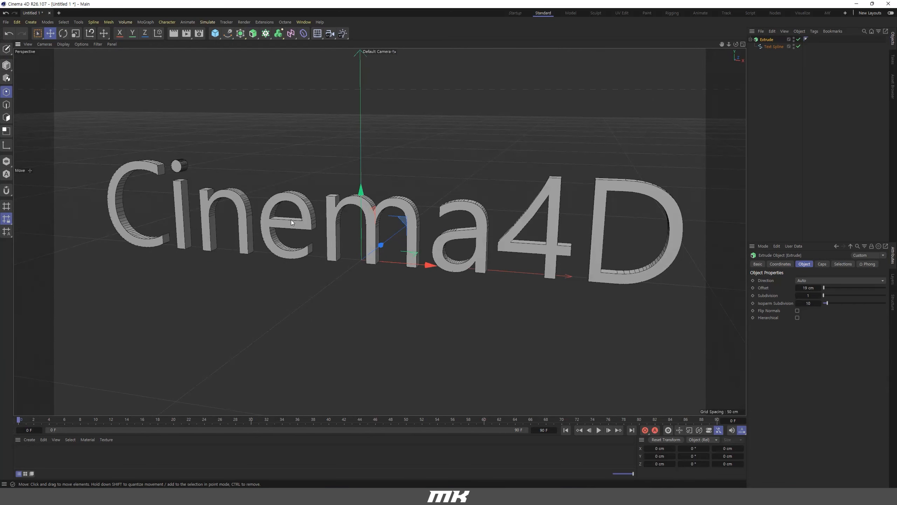
{"action": "left_click_drag", "start_coordinate": [296, 218], "coordinate": [573, 191], "text": "alt"}
{"action": "left_click_drag", "start_coordinate": [300, 168], "coordinate": [329, 89], "text": "alt"}
{"action": "scroll", "coordinate": [266, 243], "scroll_direction": "up", "scroll_amount": 5}
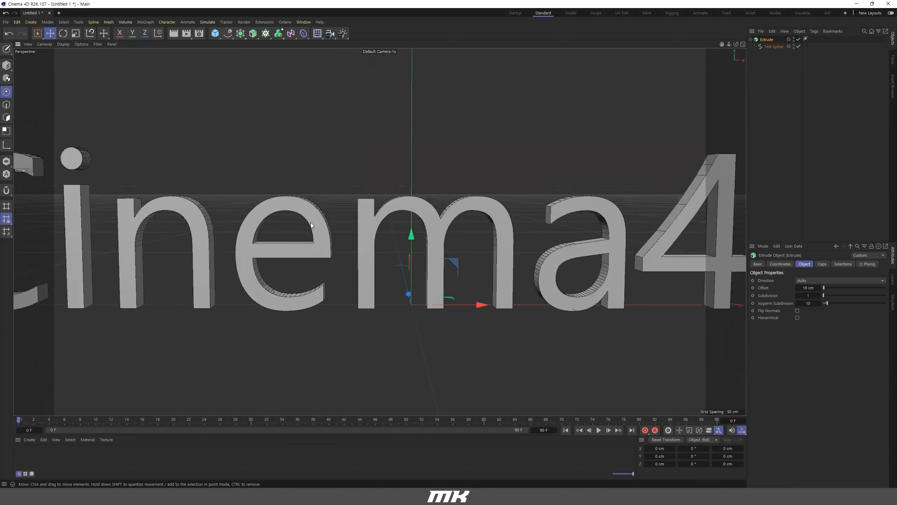
{"action": "scroll", "coordinate": [291, 213], "scroll_direction": "down", "scroll_amount": 5}
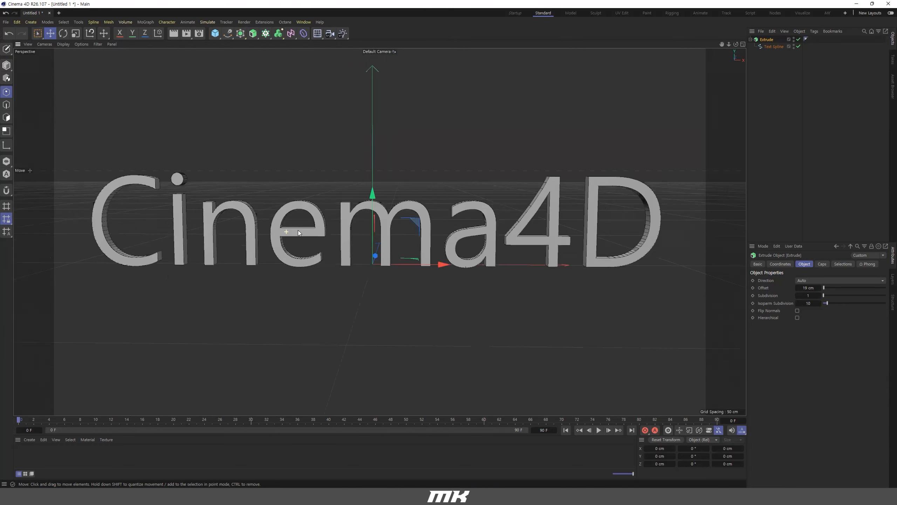
Step: Take the Text Spline out of the Extrude generator and deselect everything
{"action": "left_click", "coordinate": [774, 47]}
{"action": "key", "text": "c"}
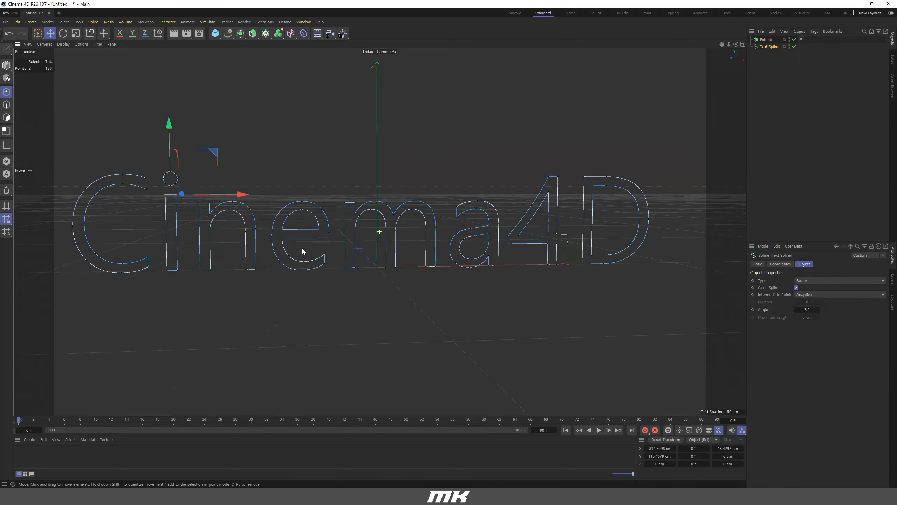
{"action": "scroll", "coordinate": [302, 248], "scroll_direction": "up", "scroll_amount": 3}
{"action": "left_click_drag", "start_coordinate": [440, 197], "coordinate": [439, 187], "text": "alt"}
{"action": "left_click", "coordinate": [781, 116]}
{"action": "scroll", "coordinate": [323, 208], "scroll_direction": "down", "scroll_amount": 4}
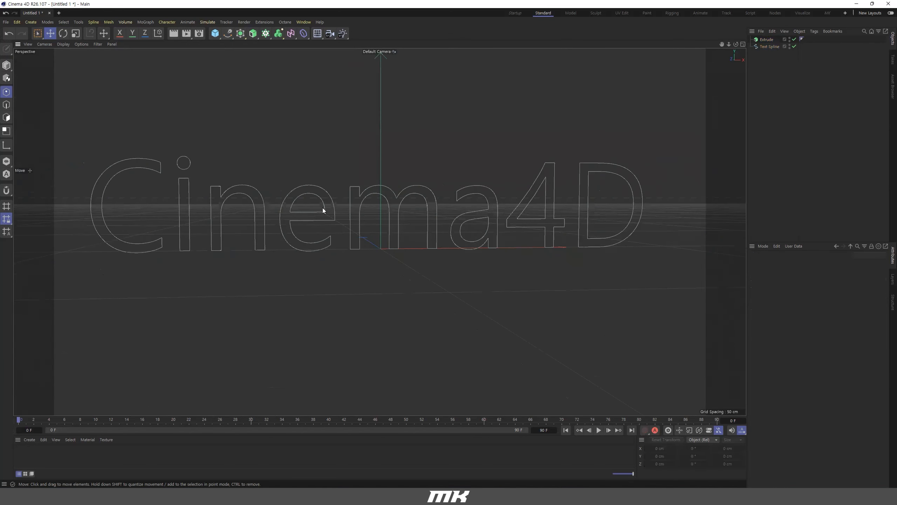
{"action": "scroll", "coordinate": [335, 216], "scroll_direction": "down", "scroll_amount": 4}
Step: Add a Circle spline in the Front view and move it up above the Cinema4D text
{"action": "middle_click", "coordinate": [484, 272]}
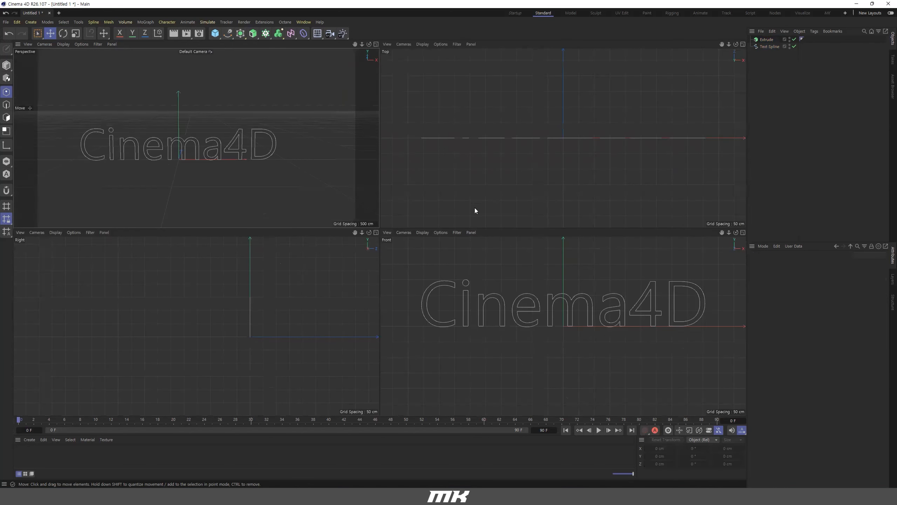
{"action": "middle_click", "coordinate": [408, 279]}
{"action": "left_click", "coordinate": [215, 33]}
{"action": "left_click", "coordinate": [228, 33]}
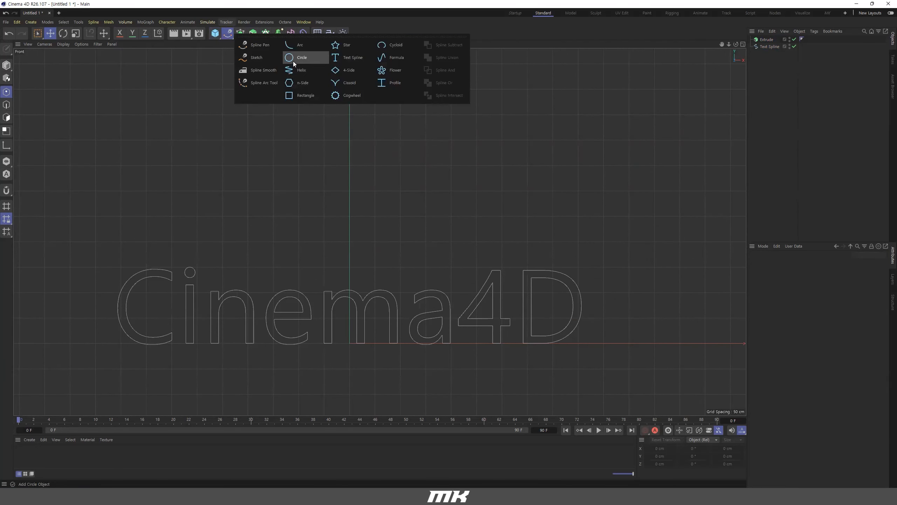
{"action": "left_click", "coordinate": [327, 57]}
{"action": "left_click_drag", "start_coordinate": [350, 270], "coordinate": [378, 74]}
{"action": "scroll", "coordinate": [353, 132], "scroll_direction": "down", "scroll_amount": 5}
{"action": "scroll", "coordinate": [362, 137], "scroll_direction": "up", "scroll_amount": 3}
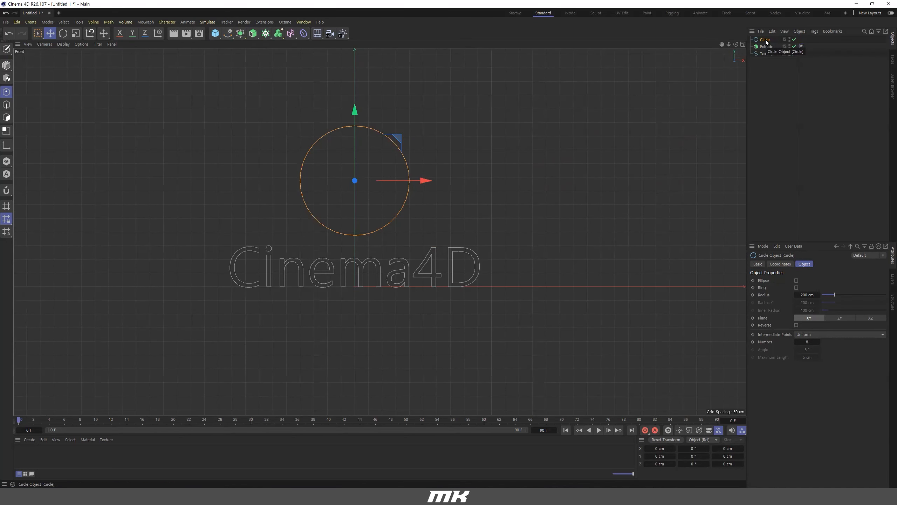
Step: Duplicate the Circle spline and set the copy's radius to 154 cm
{"action": "left_click_drag", "start_coordinate": [765, 41], "coordinate": [766, 43]}
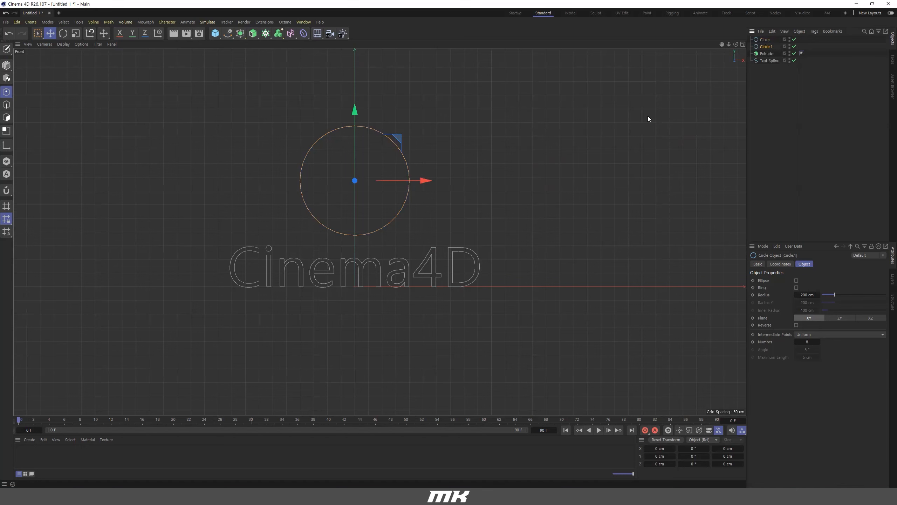
{"action": "left_click_drag", "start_coordinate": [836, 294], "coordinate": [830, 295]}
Step: Place both Circle splines inside the Extrude generator and inspect the result in the Perspective view
{"action": "middle_click", "coordinate": [346, 179]}
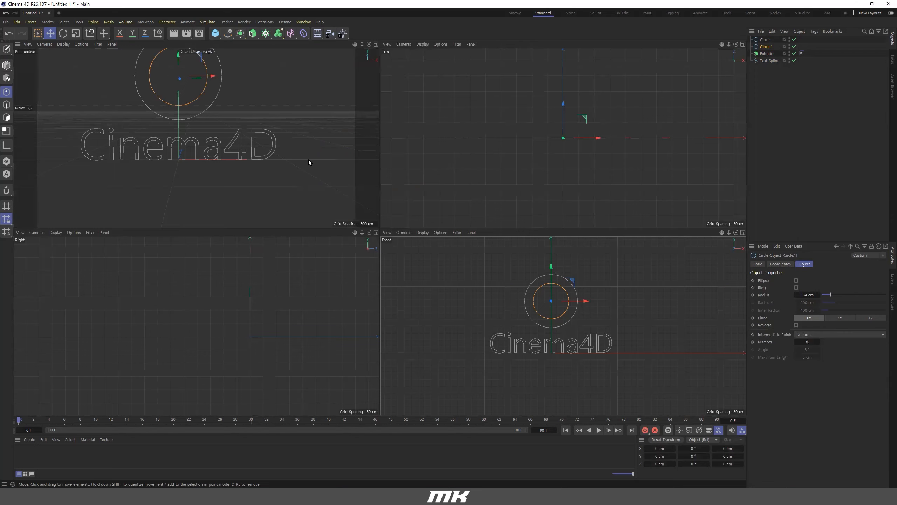
{"action": "middle_click", "coordinate": [309, 162]}
{"action": "left_click_drag", "start_coordinate": [766, 40], "coordinate": [772, 54], "text": "shift"}
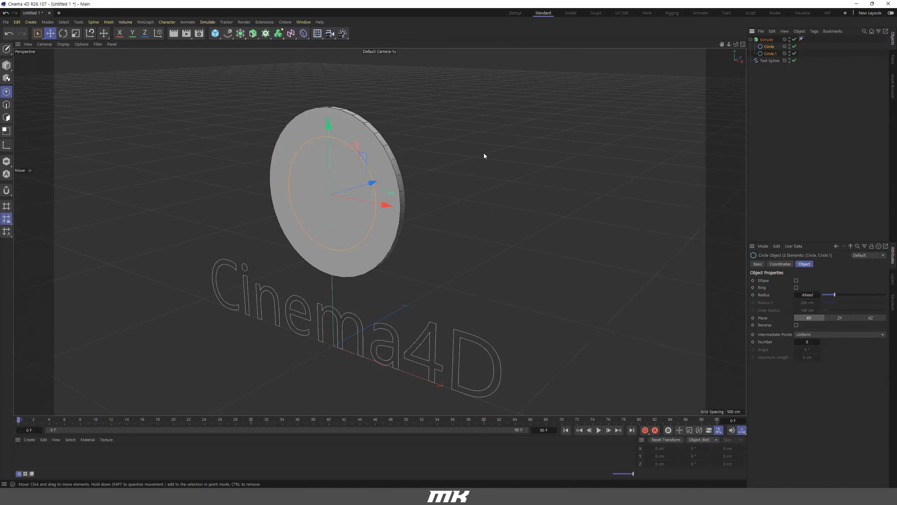
{"action": "left_click_drag", "start_coordinate": [307, 166], "coordinate": [360, 167], "text": "alt"}
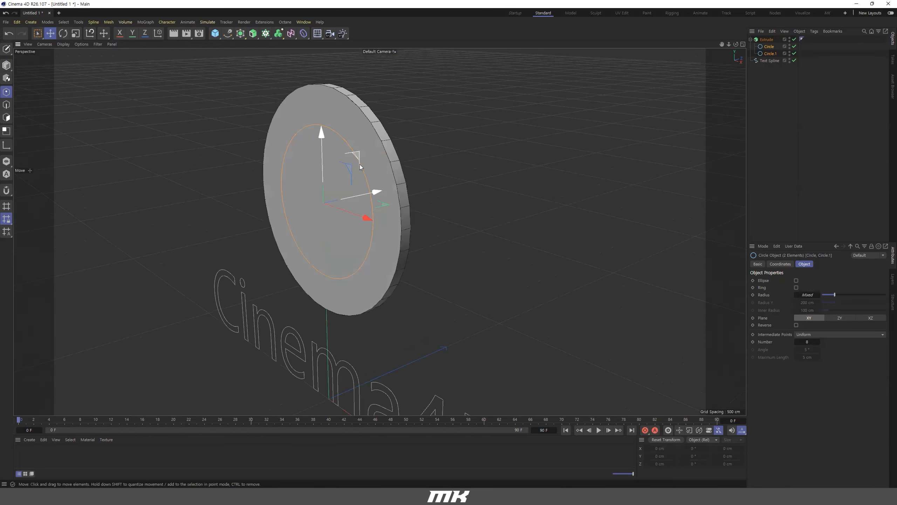
Step: Take both Circle splines out of the Extrude generator and select each one in turn
{"action": "left_click_drag", "start_coordinate": [248, 166], "coordinate": [226, 162], "text": "alt"}
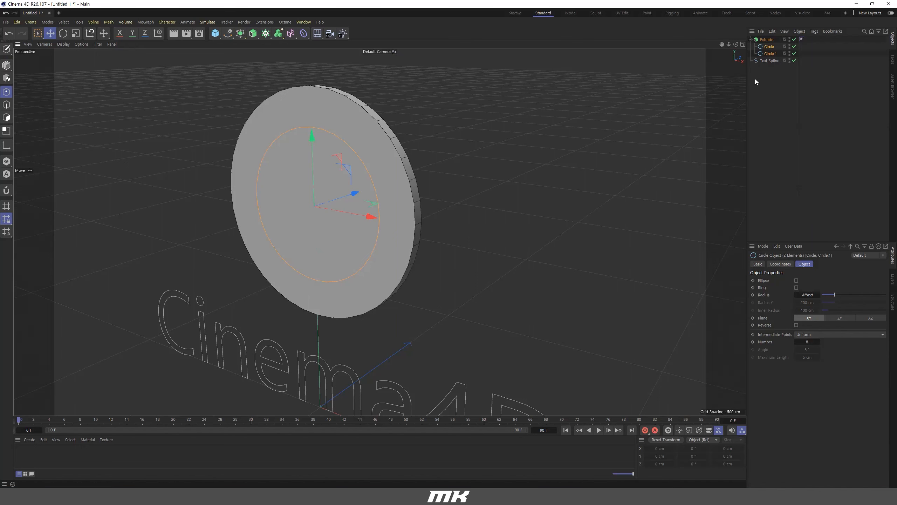
{"action": "mouse_move", "coordinate": [773, 49]}
{"action": "left_mouse_down"}
{"action": "mouse_move", "coordinate": [769, 55]}
{"action": "mouse_move", "coordinate": [770, 44]}
{"action": "left_mouse_up"}
{"action": "left_click", "coordinate": [769, 42]}
{"action": "left_click_drag", "start_coordinate": [325, 187], "coordinate": [340, 178], "text": "alt"}
{"action": "scroll", "coordinate": [394, 161], "scroll_direction": "up", "scroll_amount": 2}
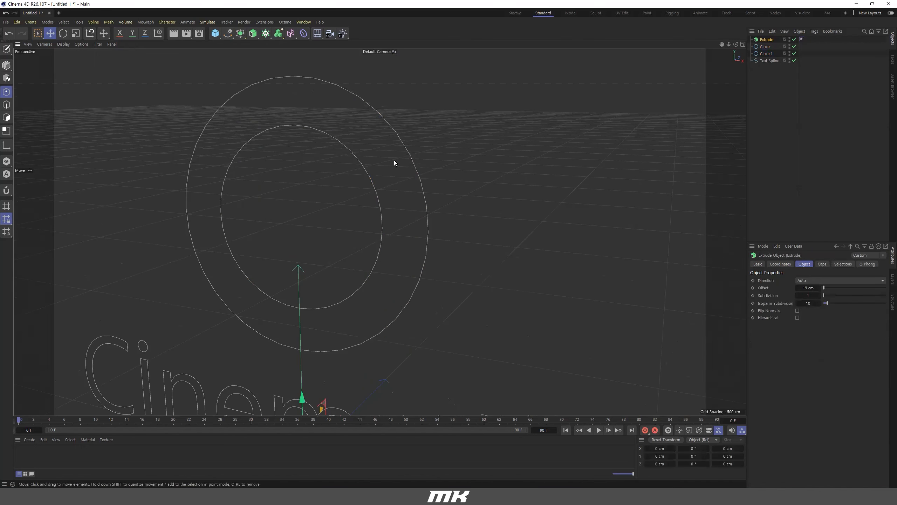
{"action": "left_click_drag", "start_coordinate": [381, 124], "coordinate": [292, 149], "text": "alt"}
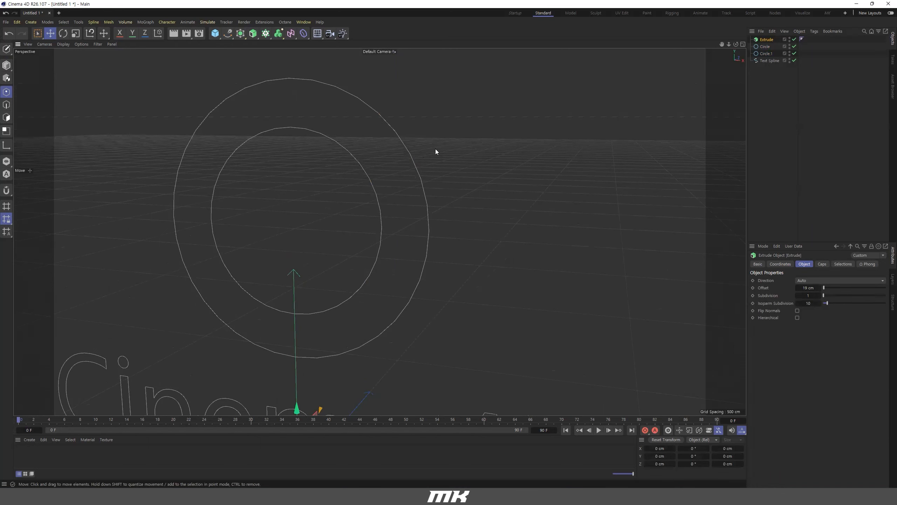
{"action": "left_click", "coordinate": [765, 48]}
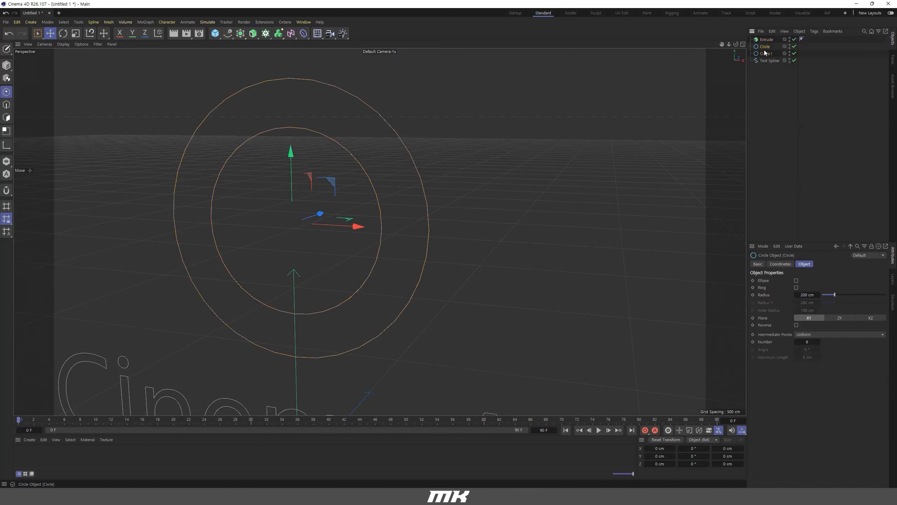
{"action": "left_click", "coordinate": [766, 55]}
Step: In the Front view, draw a closed letter B outline above the circles with the Spline Pen, its stem at about X -50 cm from Y 882 to 629 cm
{"action": "scroll", "coordinate": [463, 147], "scroll_direction": "down", "scroll_amount": 4}
{"action": "left_click_drag", "start_coordinate": [464, 146], "coordinate": [426, 193], "text": "alt"}
{"action": "middle_click", "coordinate": [428, 194]}
{"action": "middle_click", "coordinate": [527, 270]}
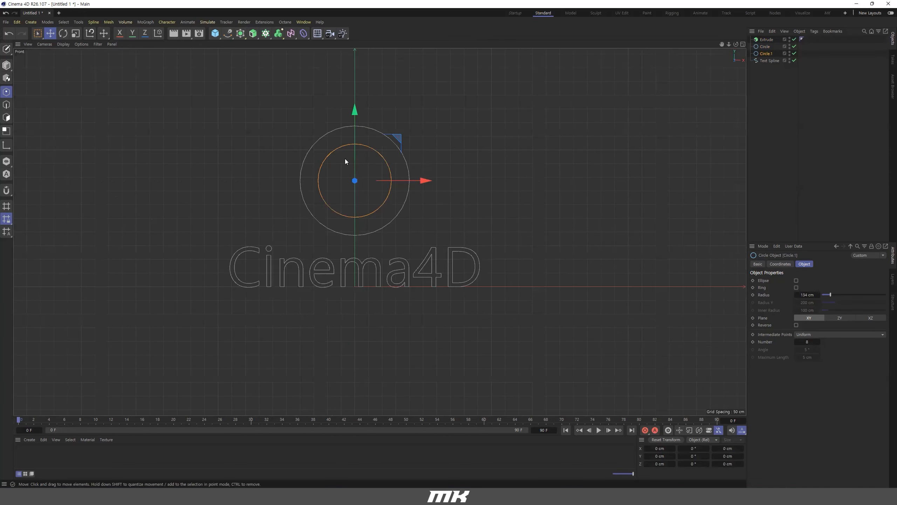
{"action": "left_click", "coordinate": [777, 131]}
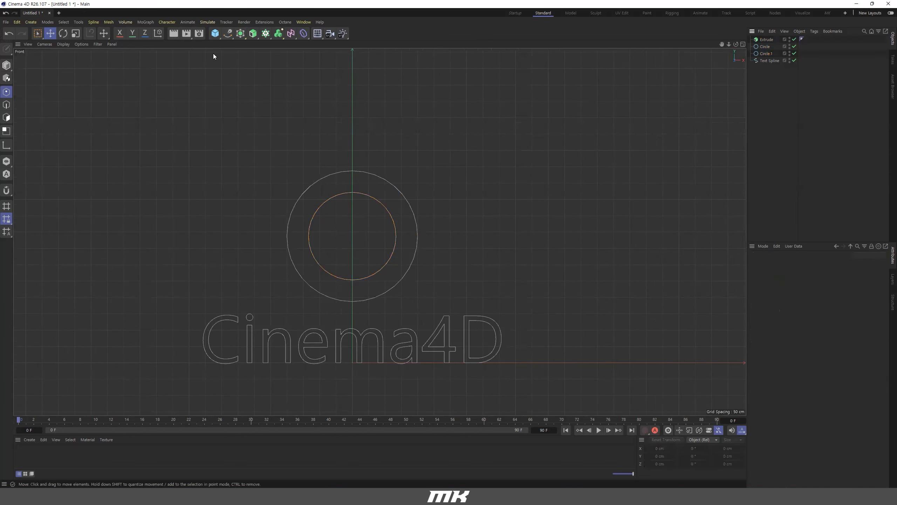
{"action": "left_click", "coordinate": [227, 33]}
{"action": "left_click", "coordinate": [262, 45]}
{"action": "scroll", "coordinate": [356, 240], "scroll_direction": "up", "scroll_amount": 4}
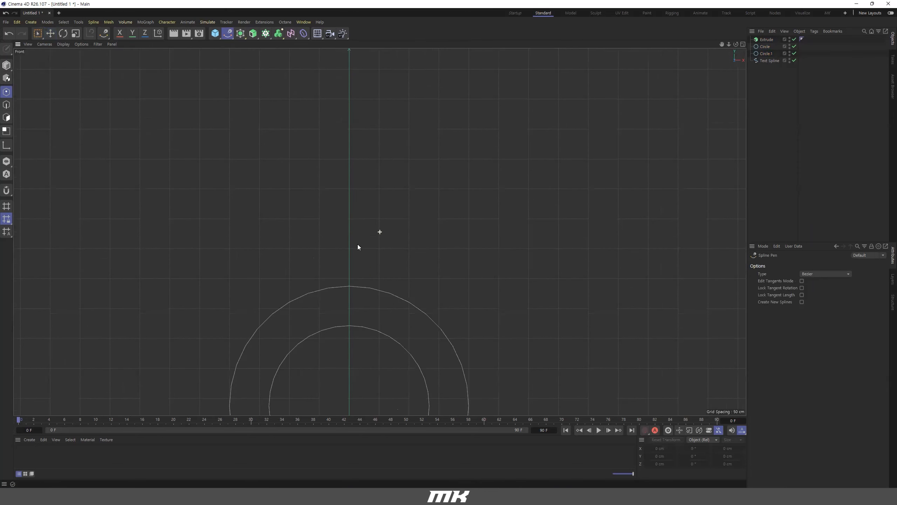
{"action": "left_click", "coordinate": [228, 34]}
{"action": "left_click", "coordinate": [319, 110]}
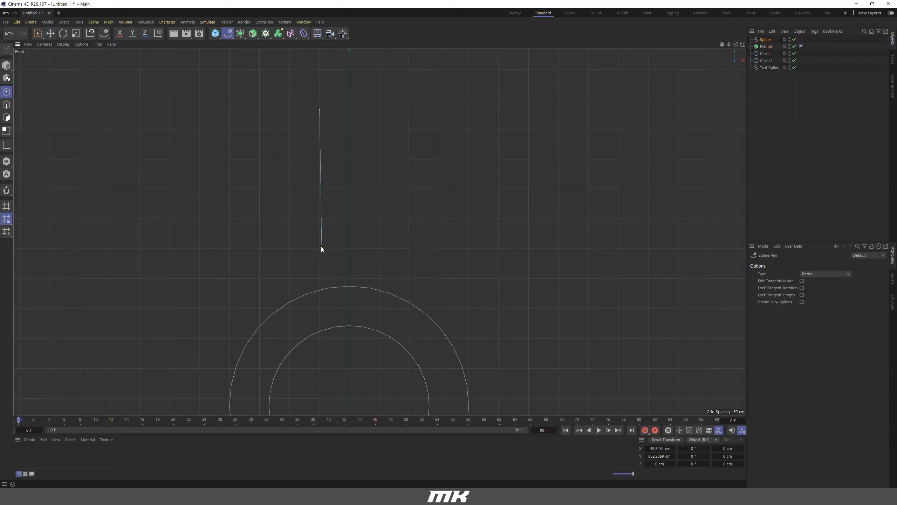
{"action": "left_click", "coordinate": [318, 262]}
{"action": "left_click_drag", "start_coordinate": [431, 227], "coordinate": [438, 192]}
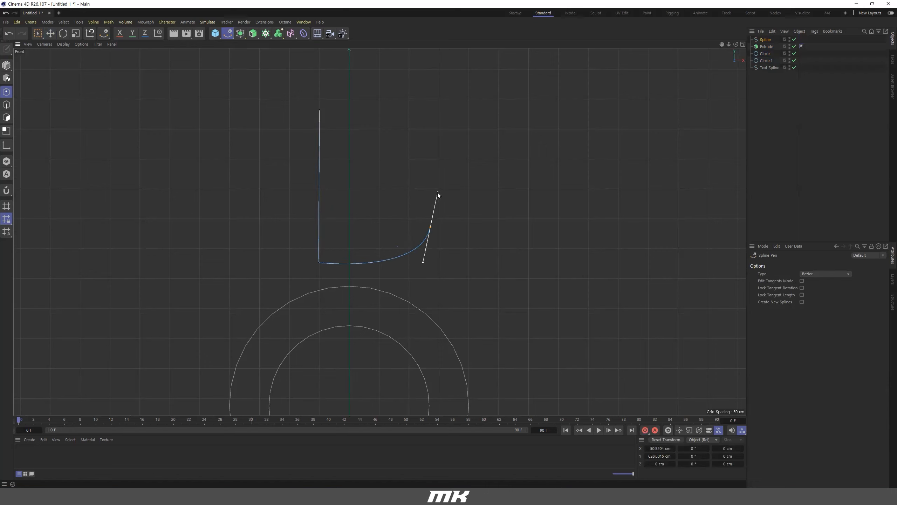
{"action": "left_click", "coordinate": [352, 179]}
{"action": "left_click_drag", "start_coordinate": [399, 134], "coordinate": [401, 107]}
{"action": "left_click", "coordinate": [319, 109]}
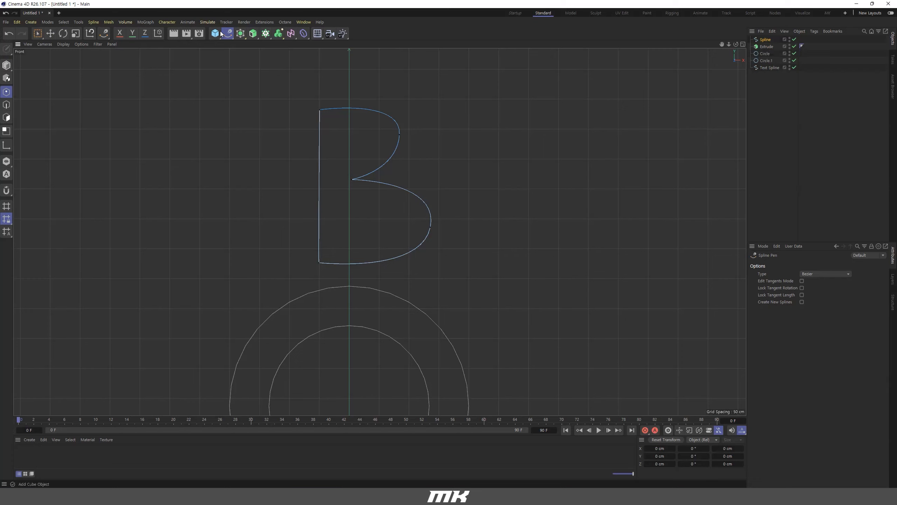
Step: Draw the B's closed upper counter with the Spline Pen as part of the same spline as the outline
{"action": "left_click", "coordinate": [337, 120]}
{"action": "left_click", "coordinate": [337, 171]}
{"action": "left_click_drag", "start_coordinate": [377, 138], "coordinate": [380, 124]}
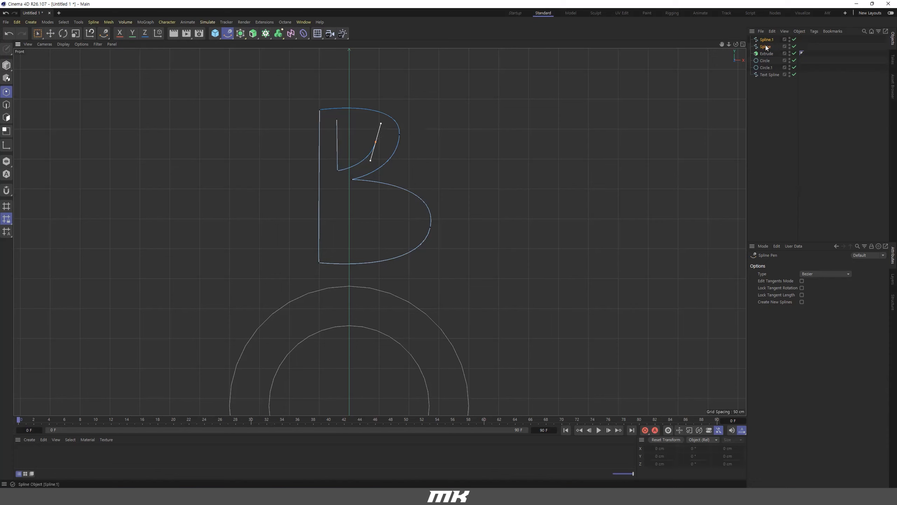
{"action": "left_click", "coordinate": [336, 117]}
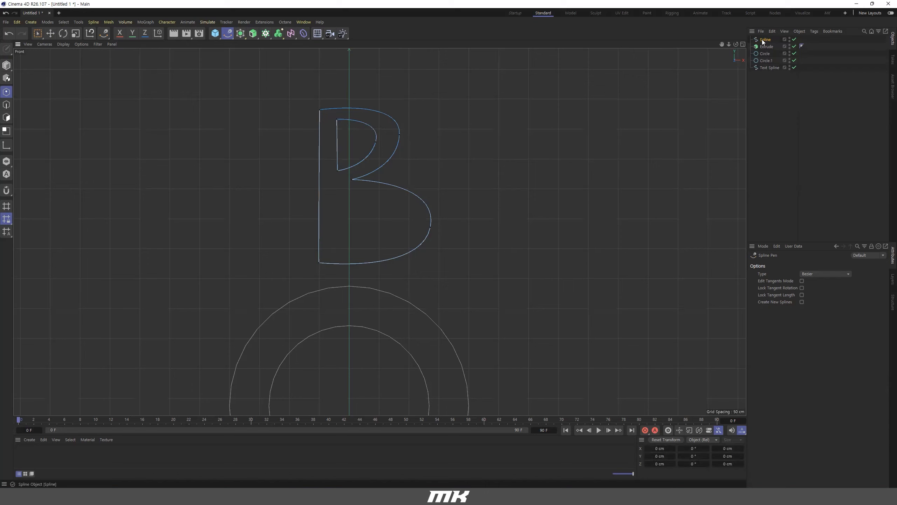
Step: Deselect the outline and draw the B's lower counter as a separate closed spline, its bottom corner at about X -18, Y 643 cm
{"action": "left_click", "coordinate": [762, 132]}
{"action": "left_click", "coordinate": [340, 200]}
{"action": "left_click", "coordinate": [338, 253]}
{"action": "left_click_drag", "start_coordinate": [401, 216], "coordinate": [404, 197]}
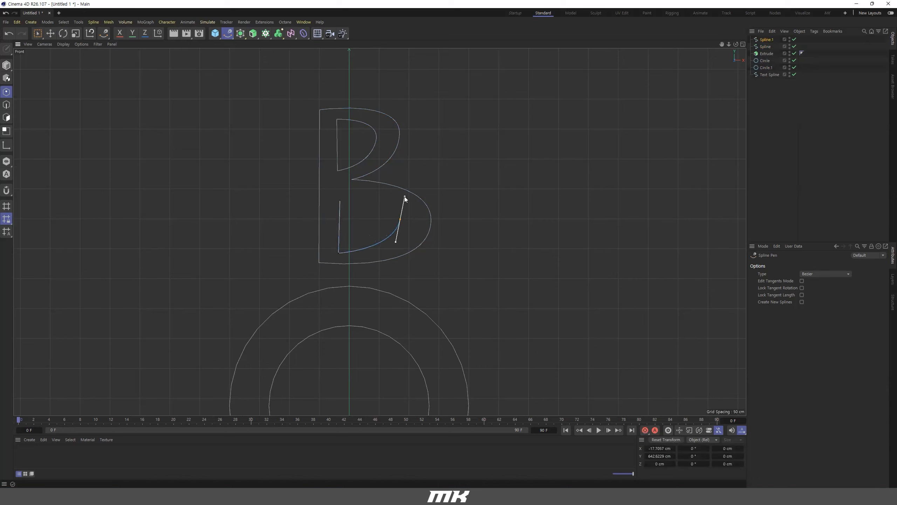
{"action": "left_click", "coordinate": [340, 200]}
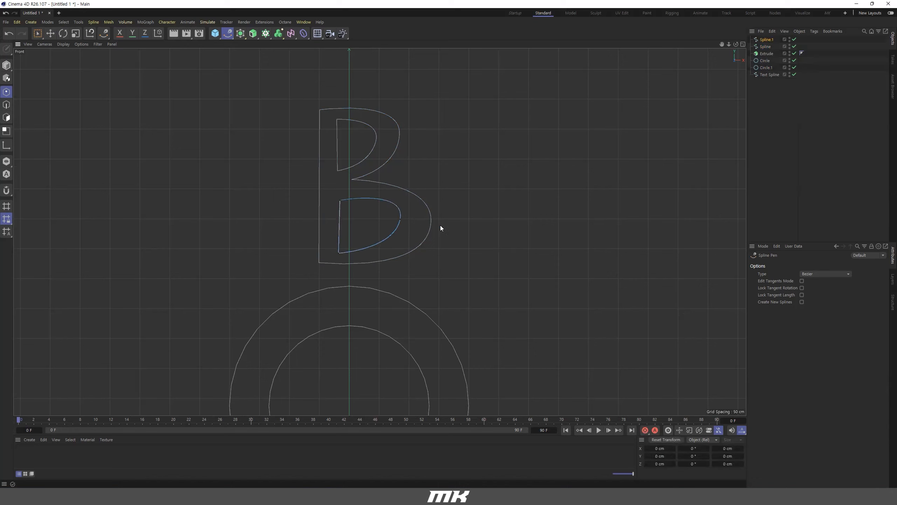
Step: Place both B splines inside the Extrude generator and inspect the result in the Perspective view
{"action": "left_click", "coordinate": [764, 47]}
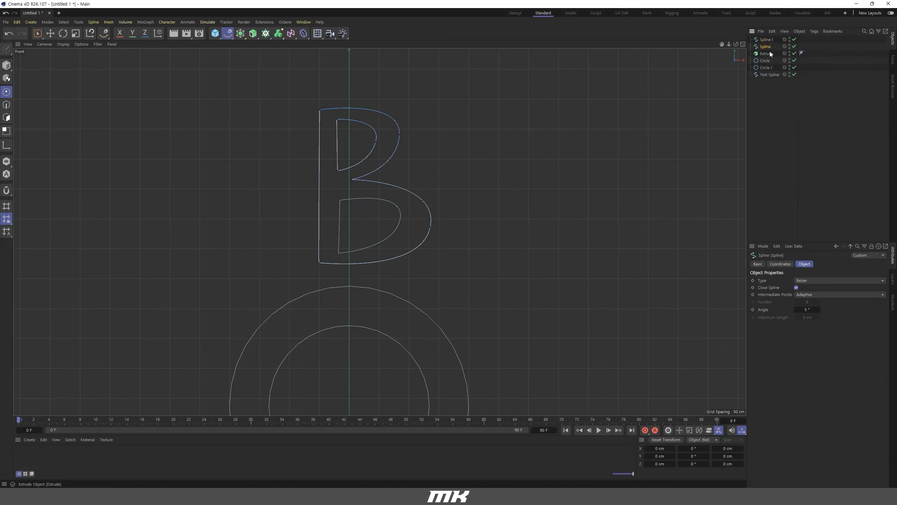
{"action": "left_click_drag", "start_coordinate": [780, 38], "coordinate": [773, 55]}
{"action": "middle_click", "coordinate": [528, 143]}
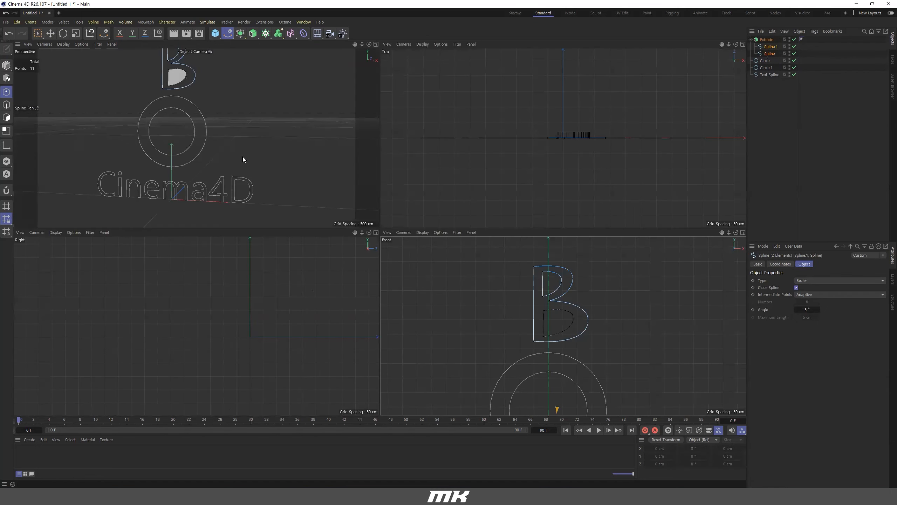
{"action": "middle_click", "coordinate": [243, 157]}
{"action": "left_click_drag", "start_coordinate": [350, 124], "coordinate": [460, 142], "text": "alt"}
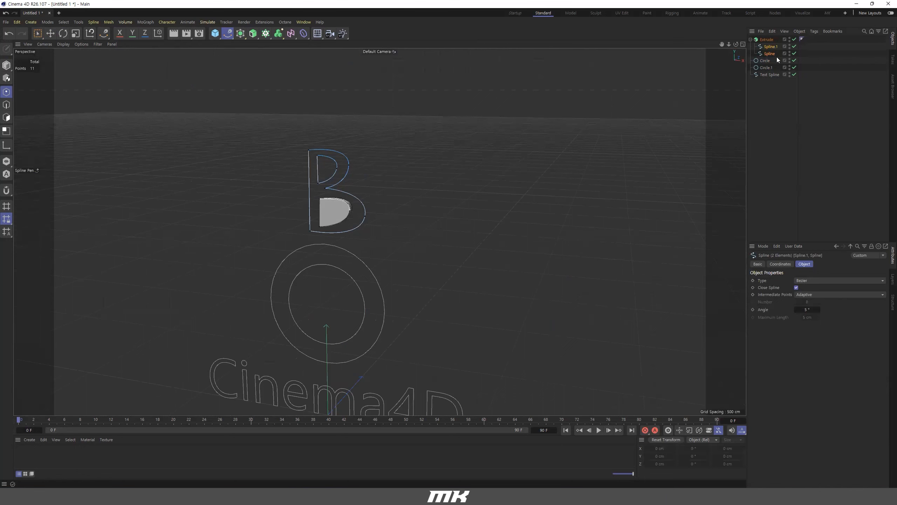
Step: Move the B outline spline above the lower counter spline inside the Extrude generator and inspect the solid from several angles
{"action": "left_click_drag", "start_coordinate": [774, 55], "coordinate": [773, 45]}
{"action": "scroll", "coordinate": [342, 174], "scroll_direction": "up", "scroll_amount": 5}
{"action": "left_click_drag", "start_coordinate": [352, 168], "coordinate": [358, 139], "text": "alt"}
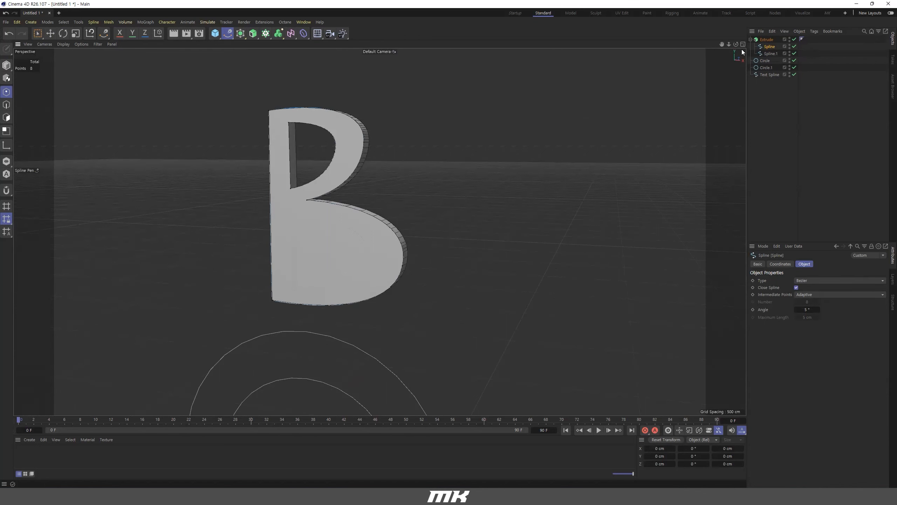
{"action": "mouse_move", "coordinate": [341, 143]}
{"action": "left_mouse_down", "text": "alt"}
{"action": "mouse_move", "coordinate": [319, 161]}
{"action": "mouse_move", "coordinate": [336, 137]}
{"action": "left_mouse_up", "text": "alt"}
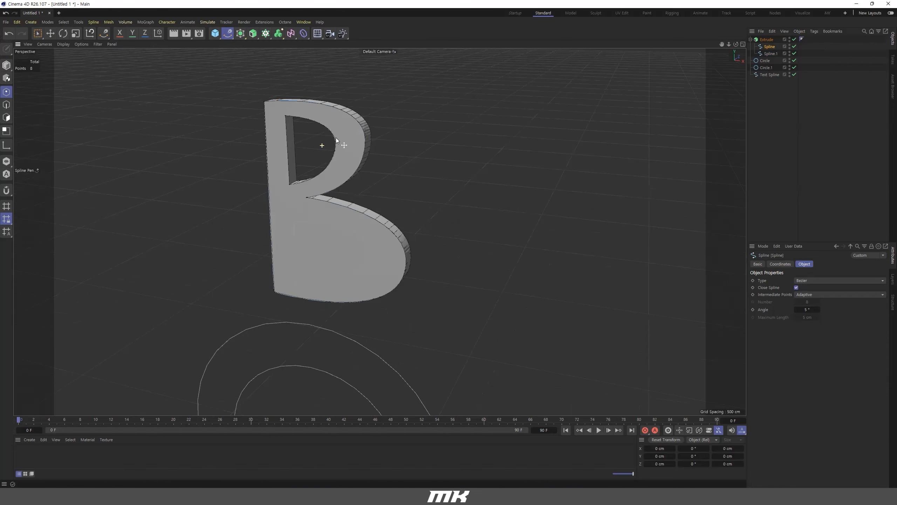
{"action": "left_click_drag", "start_coordinate": [318, 173], "coordinate": [297, 148], "text": "alt"}
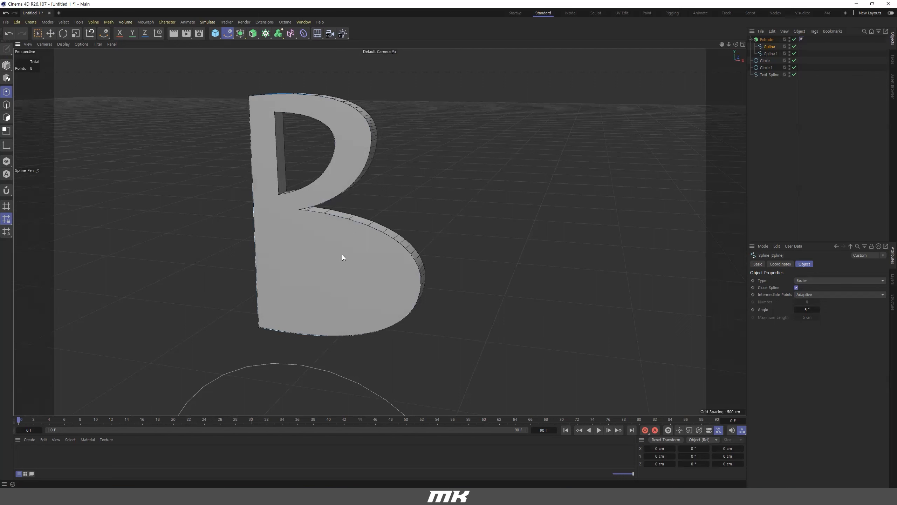
Step: Select the lower counter spline and disable the Extrude generator to show only the splines
{"action": "left_click", "coordinate": [770, 54]}
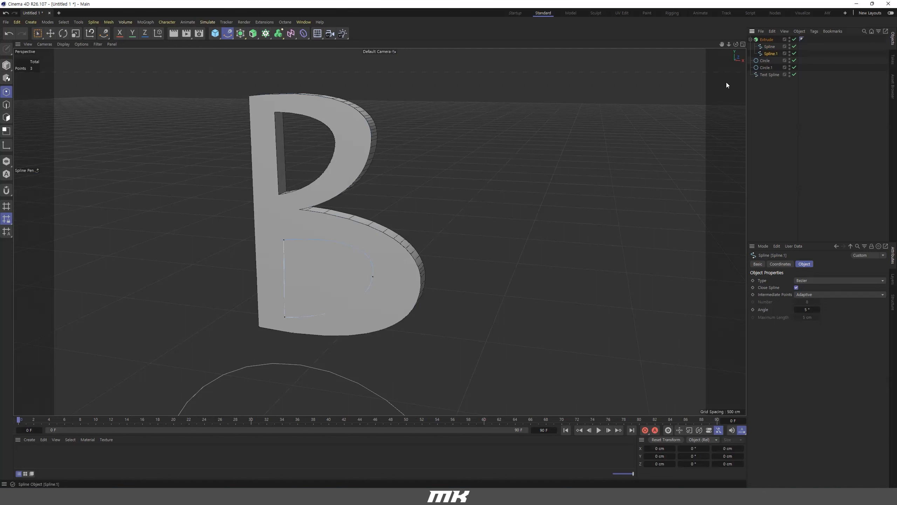
{"action": "left_click_drag", "start_coordinate": [374, 243], "coordinate": [339, 263], "text": "alt"}
{"action": "left_click", "coordinate": [795, 40]}
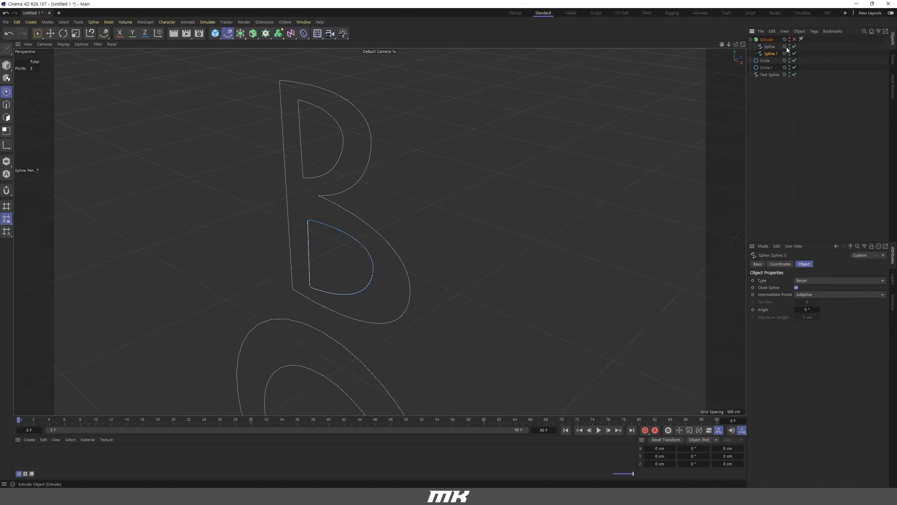
{"action": "left_click_drag", "start_coordinate": [313, 94], "coordinate": [380, 137], "text": "alt"}
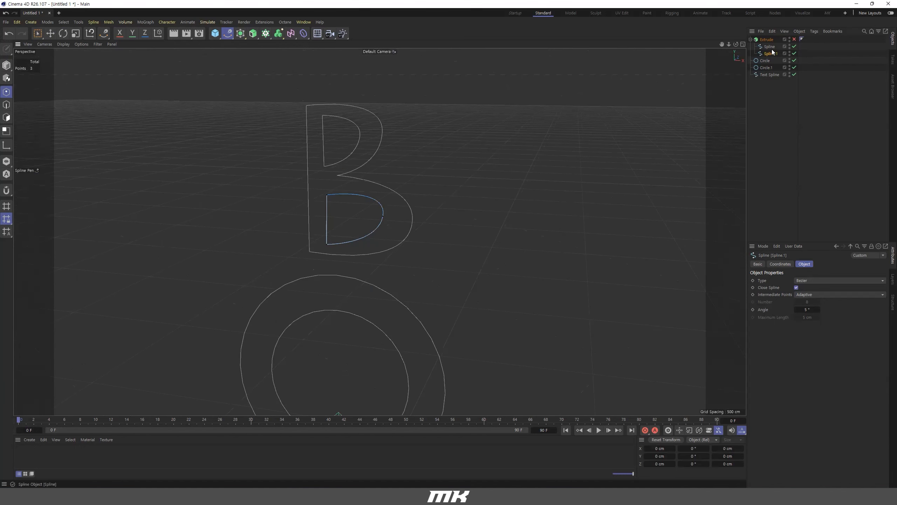
Step: Delete both Circle splines
{"action": "left_click", "coordinate": [765, 60]}
{"action": "left_click", "coordinate": [765, 68], "text": "shift"}
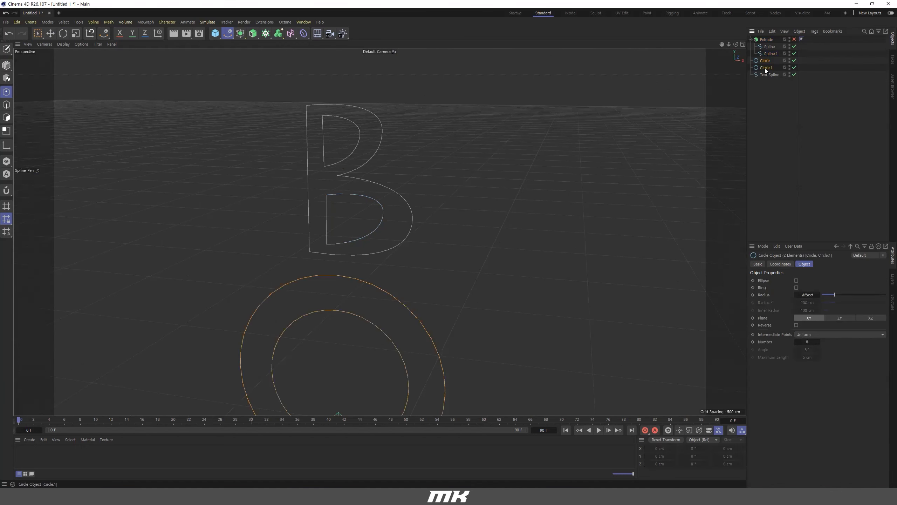
{"action": "key", "text": "Delete"}
Step: Combine the two B splines into a new spline with Connect Objects, keeping the originals
{"action": "left_click", "coordinate": [770, 46]}
{"action": "left_click", "coordinate": [770, 53], "text": "shift"}
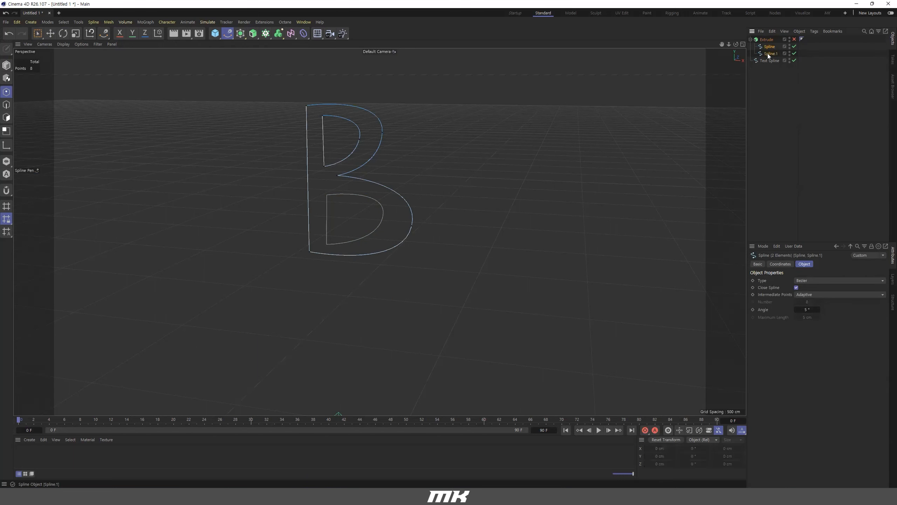
{"action": "left_click_drag", "start_coordinate": [356, 166], "coordinate": [389, 168], "text": "alt"}
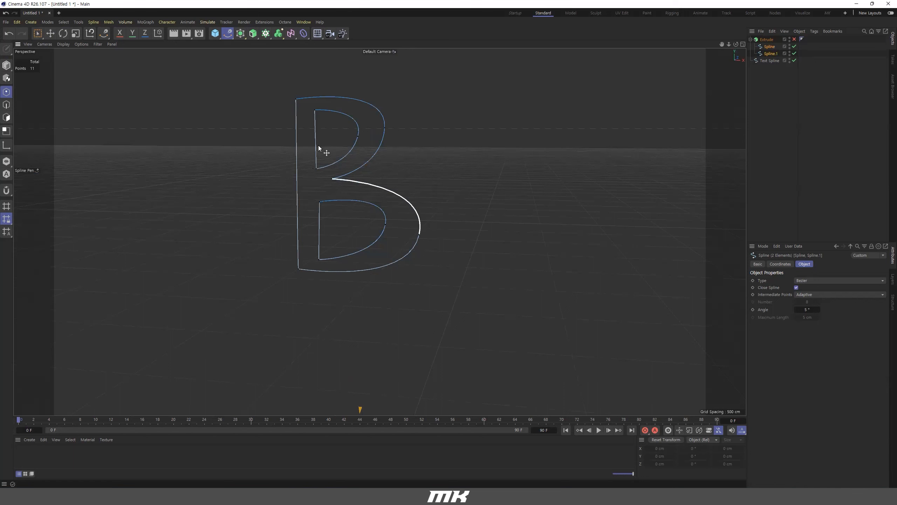
{"action": "right_click", "coordinate": [770, 50]}
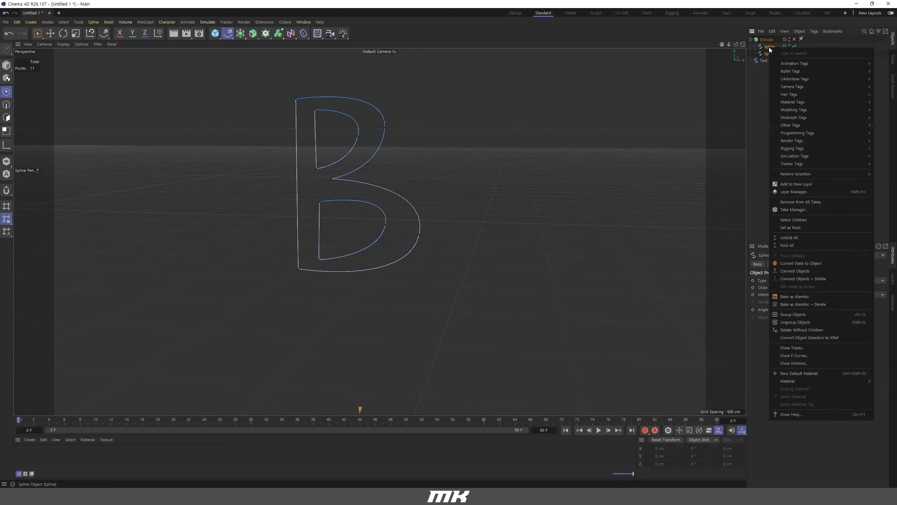
{"action": "left_click", "coordinate": [795, 271]}
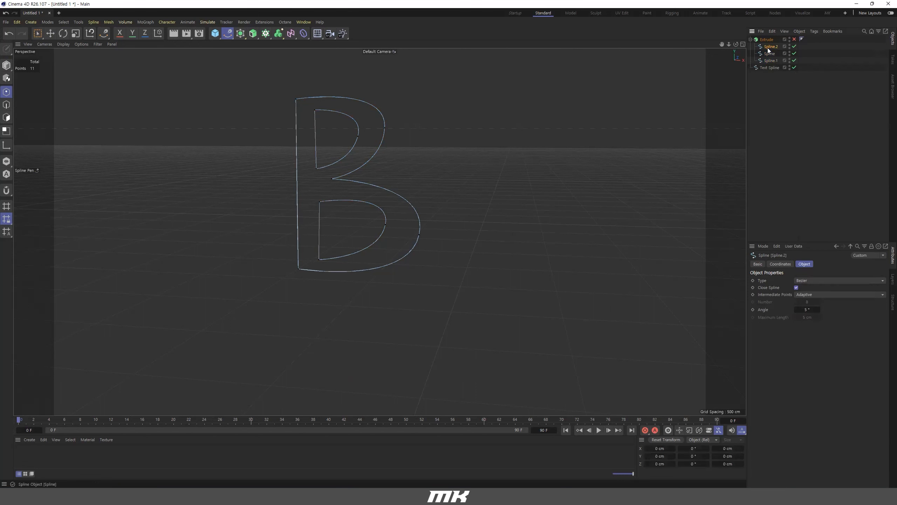
Step: Switch to Model mode and move the connected B spline along X to about -285 cm, beside the originals
{"action": "left_click", "coordinate": [6, 66]}
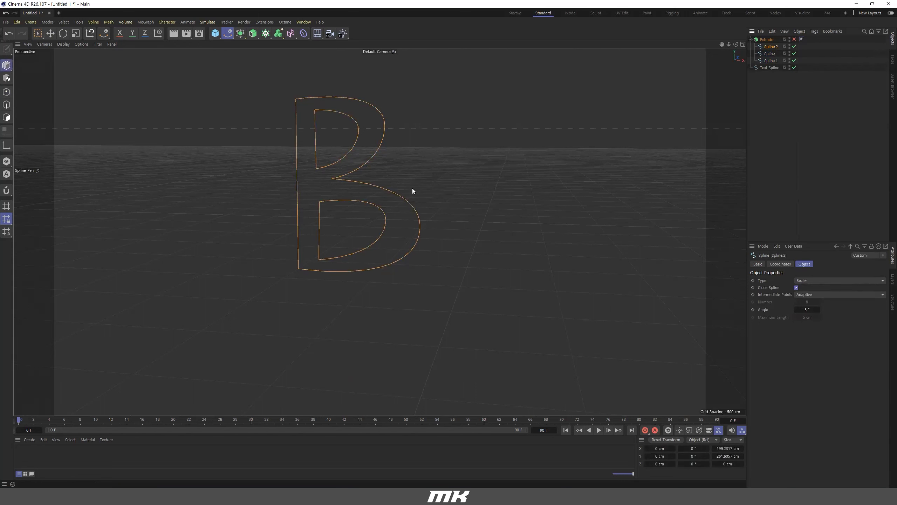
{"action": "key", "text": "e"}
{"action": "scroll", "coordinate": [349, 140], "scroll_direction": "down", "scroll_amount": 5}
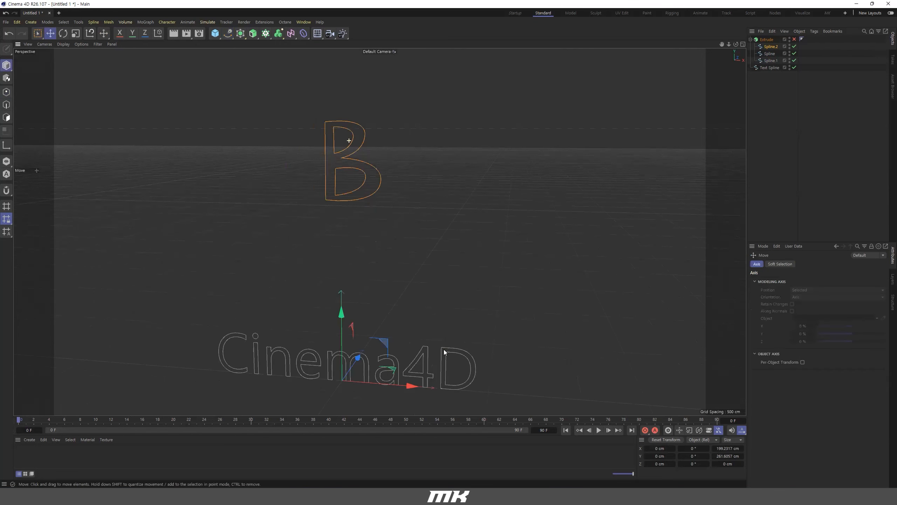
{"action": "left_click_drag", "start_coordinate": [415, 388], "coordinate": [332, 378]}
{"action": "scroll", "coordinate": [295, 160], "scroll_direction": "up", "scroll_amount": 4}
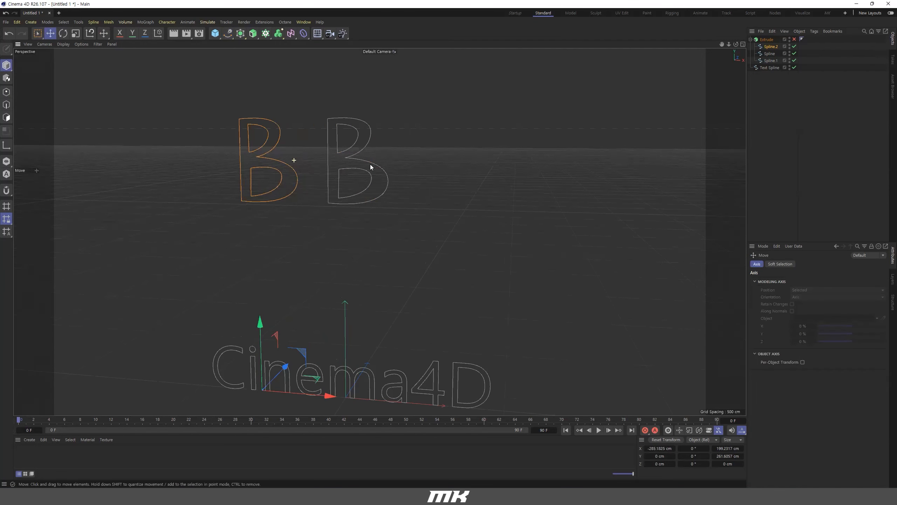
Step: Compare the original B splines with the connected one by selecting them, and delete the connected copy
{"action": "left_click", "coordinate": [771, 60]}
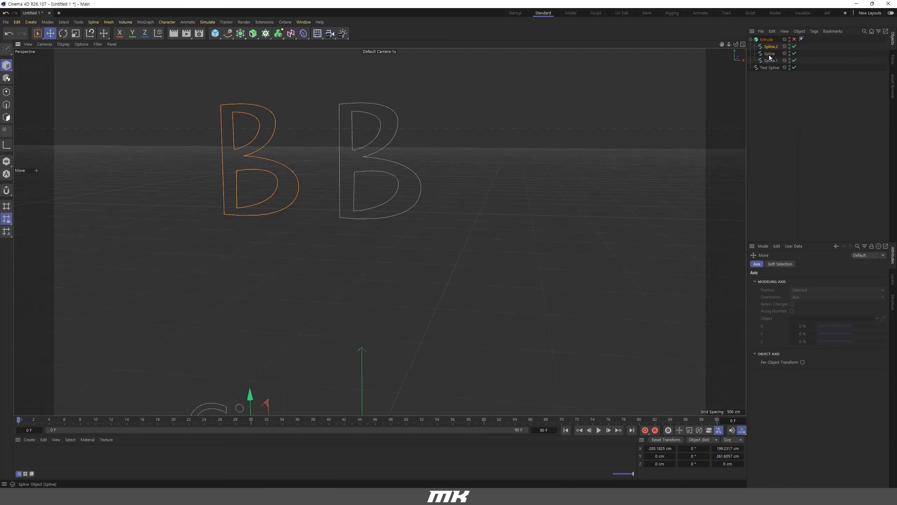
{"action": "left_click", "coordinate": [769, 53], "text": "ctrl"}
{"action": "left_click", "coordinate": [377, 148]}
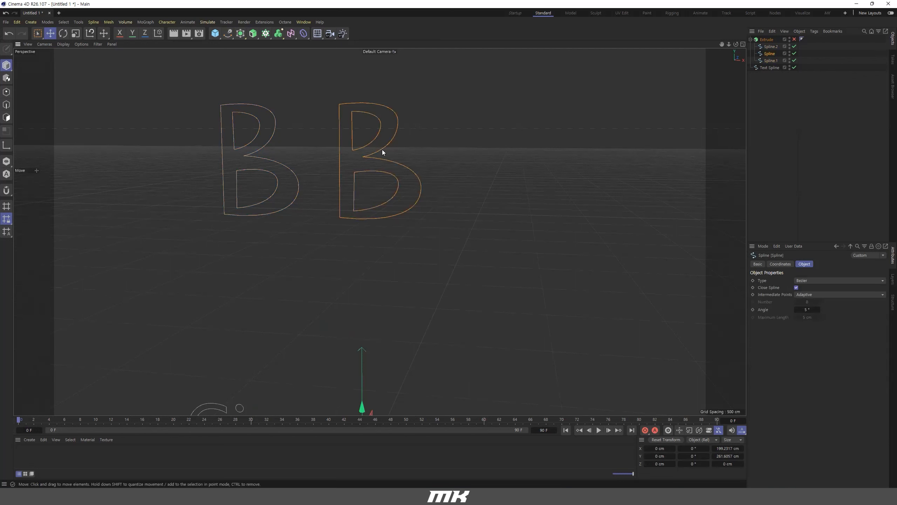
{"action": "left_click", "coordinate": [382, 156]}
{"action": "left_click", "coordinate": [266, 167]}
{"action": "left_click", "coordinate": [389, 148]}
{"action": "left_click", "coordinate": [382, 146]}
{"action": "left_click", "coordinate": [769, 46]}
{"action": "key", "text": "Delete"}
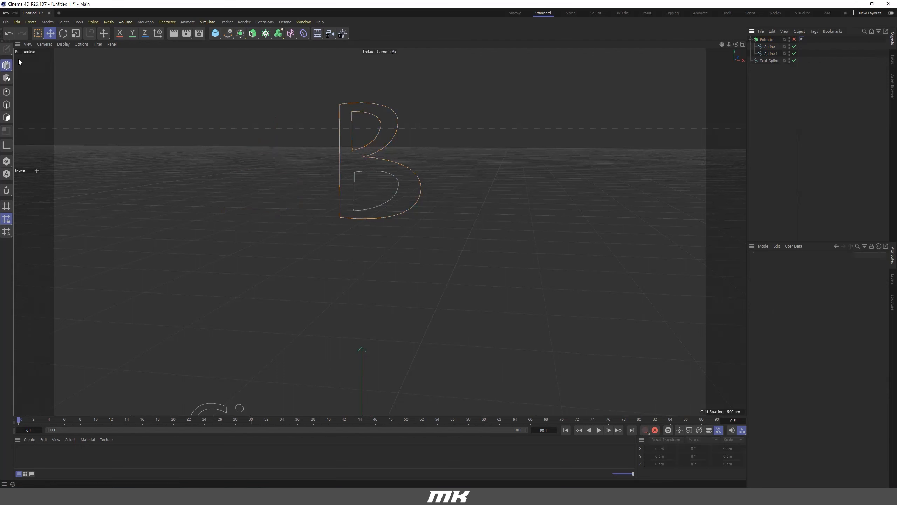
Step: Merge the two B splines with Connect Objects + Delete and re-enable the Extrude generator
{"action": "left_click", "coordinate": [765, 47]}
{"action": "right_click", "coordinate": [767, 53]}
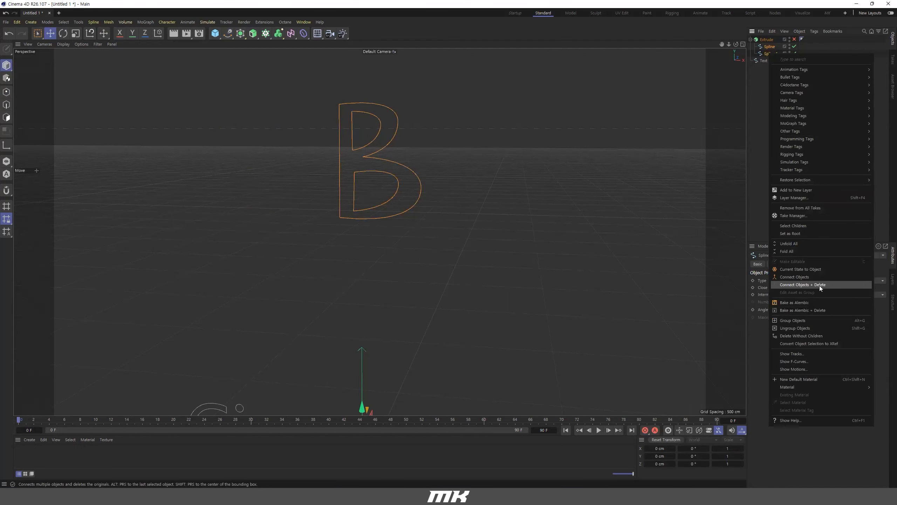
{"action": "left_click", "coordinate": [796, 284]}
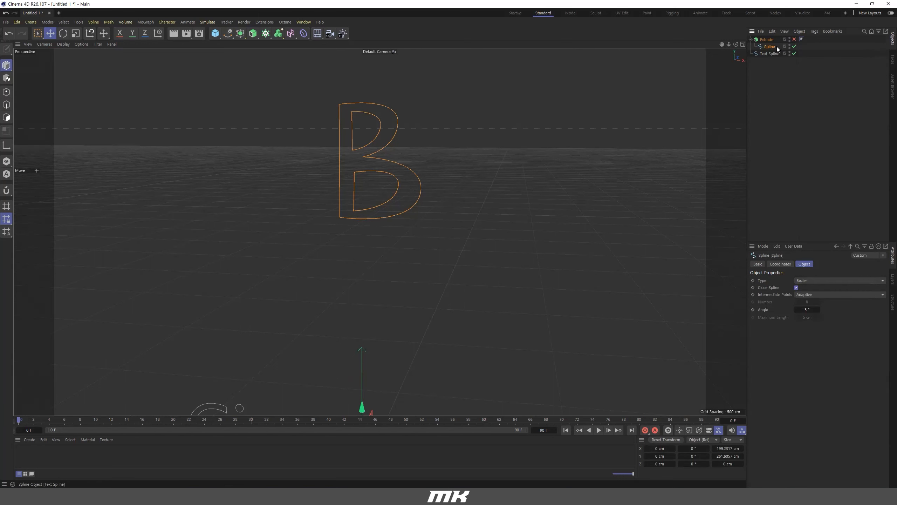
{"action": "left_click", "coordinate": [795, 40]}
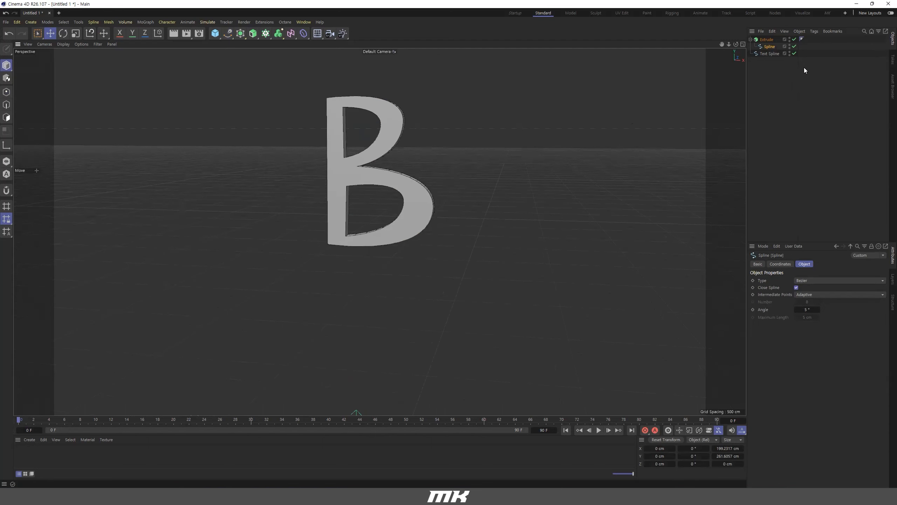
{"action": "left_click", "coordinate": [767, 41]}
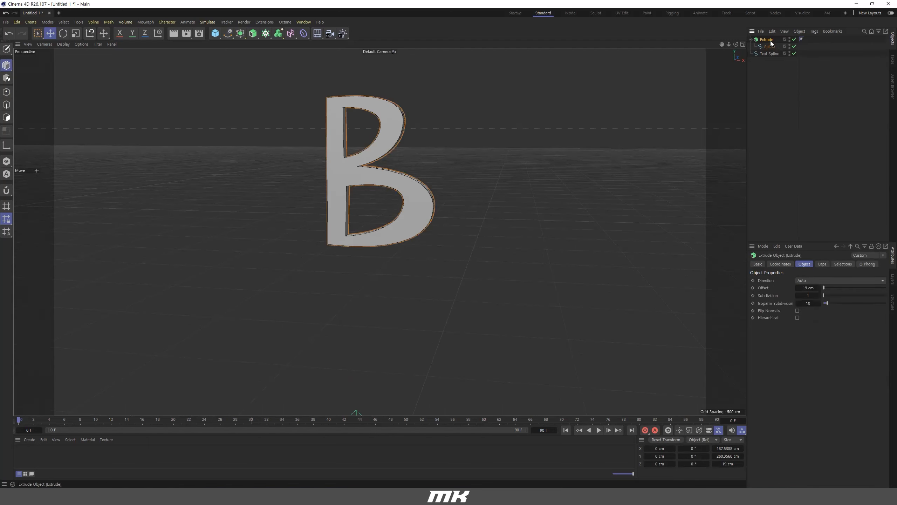
Step: Delete the connected B spline from the Extrude and frame the selected Cinema4D text spline
{"action": "left_click", "coordinate": [769, 47]}
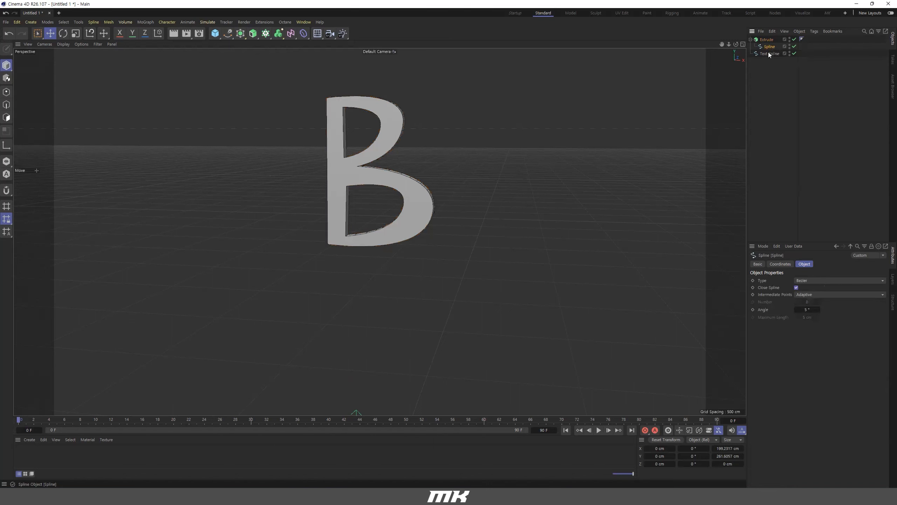
{"action": "key", "text": "Delete"}
{"action": "left_click", "coordinate": [769, 48]}
{"action": "scroll", "coordinate": [383, 233], "scroll_direction": "down", "scroll_amount": 10}
{"action": "middle_click_drag", "start_coordinate": [464, 308], "coordinate": [458, 295], "text": "alt"}
{"action": "scroll", "coordinate": [488, 279], "scroll_direction": "up", "scroll_amount": 5}
{"action": "scroll", "coordinate": [487, 278], "scroll_direction": "up", "scroll_amount": 2}
{"action": "left_click_drag", "start_coordinate": [487, 279], "coordinate": [476, 283], "text": "alt"}
{"action": "middle_click_drag", "start_coordinate": [476, 283], "coordinate": [464, 285], "text": "alt"}
{"action": "scroll", "coordinate": [464, 285], "scroll_direction": "up", "scroll_amount": 2}
{"action": "left_click_drag", "start_coordinate": [464, 285], "coordinate": [467, 290], "text": "alt"}
{"action": "scroll", "coordinate": [465, 284], "scroll_direction": "up", "scroll_amount": 1}
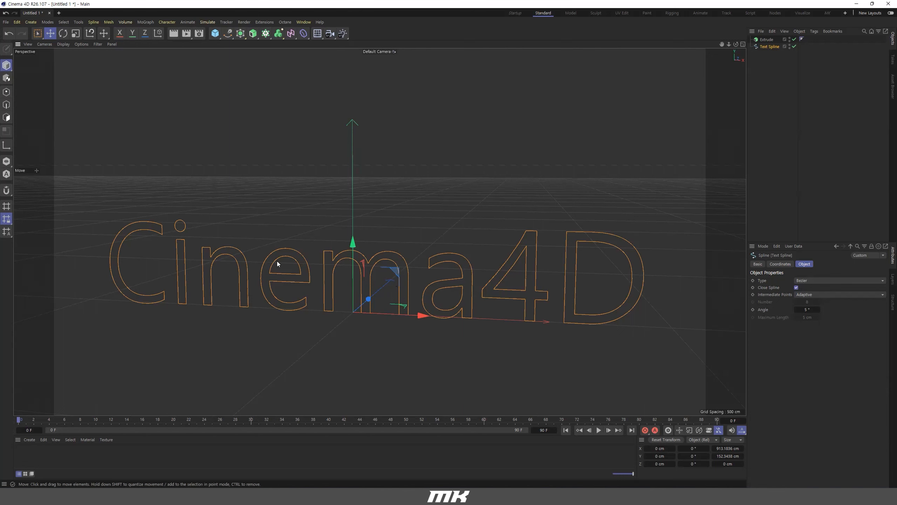
Step: Break the Cinema4D text spline into separate splines with Explode Segments in Point mode
{"action": "right_click", "coordinate": [255, 185]}
{"action": "left_click", "coordinate": [279, 195]}
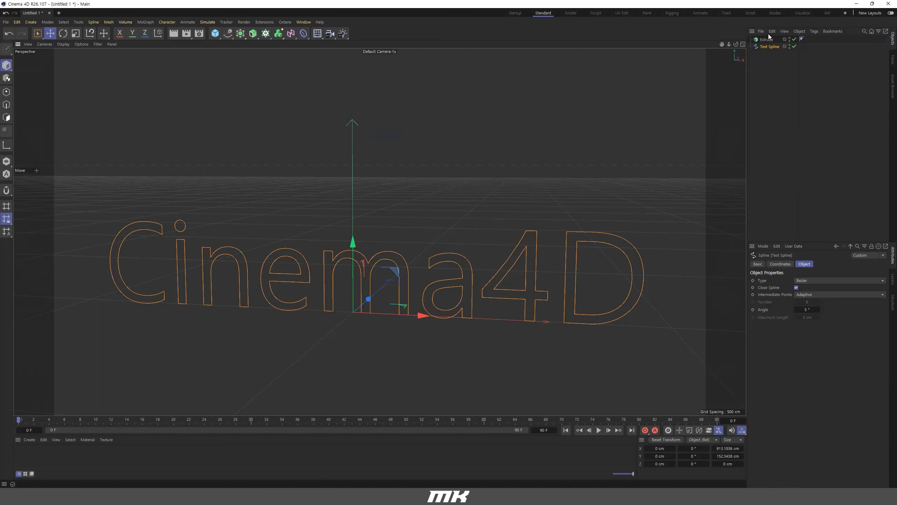
{"action": "left_click", "coordinate": [767, 55]}
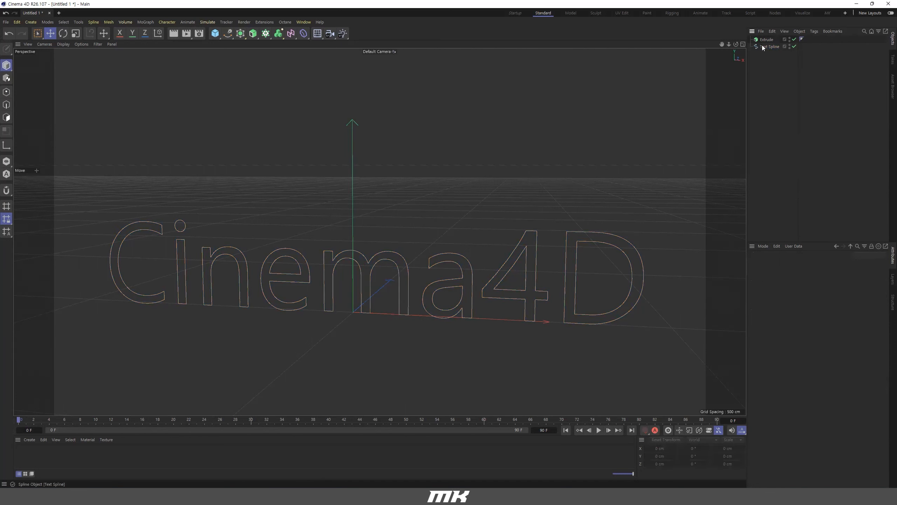
{"action": "left_click", "coordinate": [7, 92]}
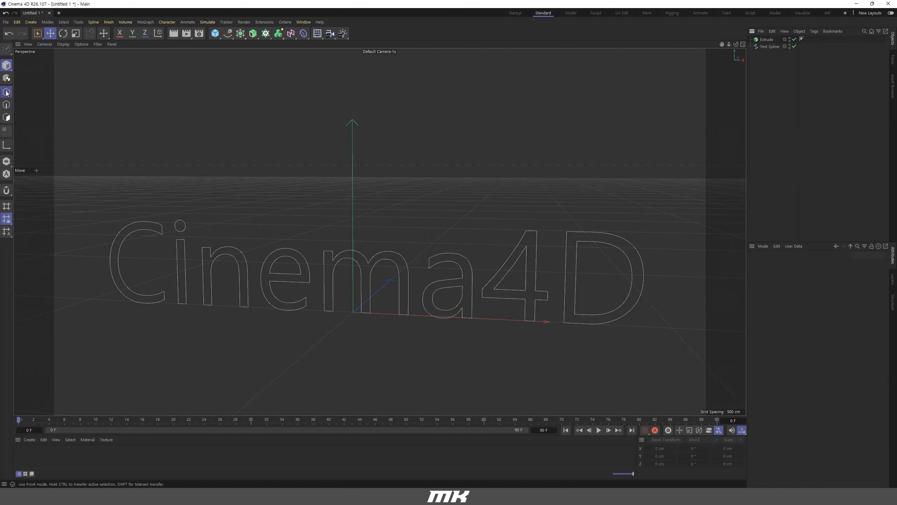
{"action": "left_click", "coordinate": [768, 47]}
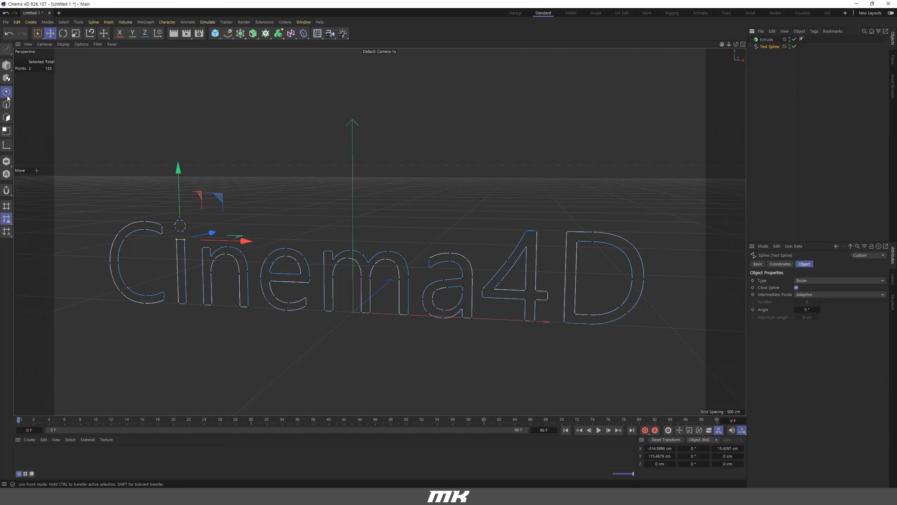
{"action": "left_click", "coordinate": [269, 188]}
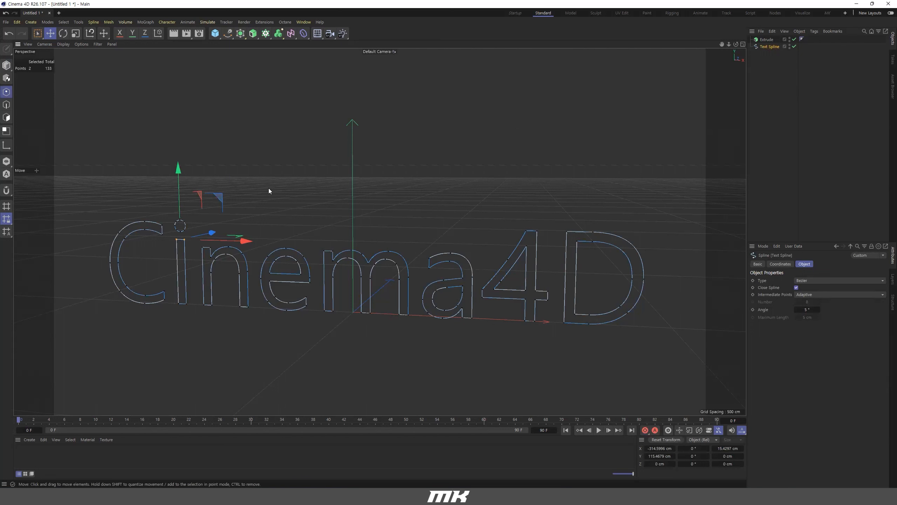
{"action": "right_click", "coordinate": [292, 179]}
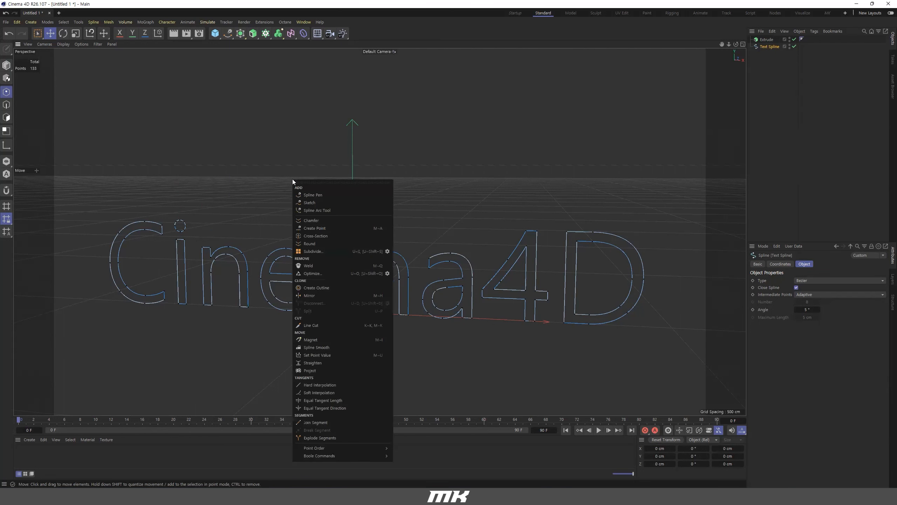
{"action": "left_click", "coordinate": [309, 438]}
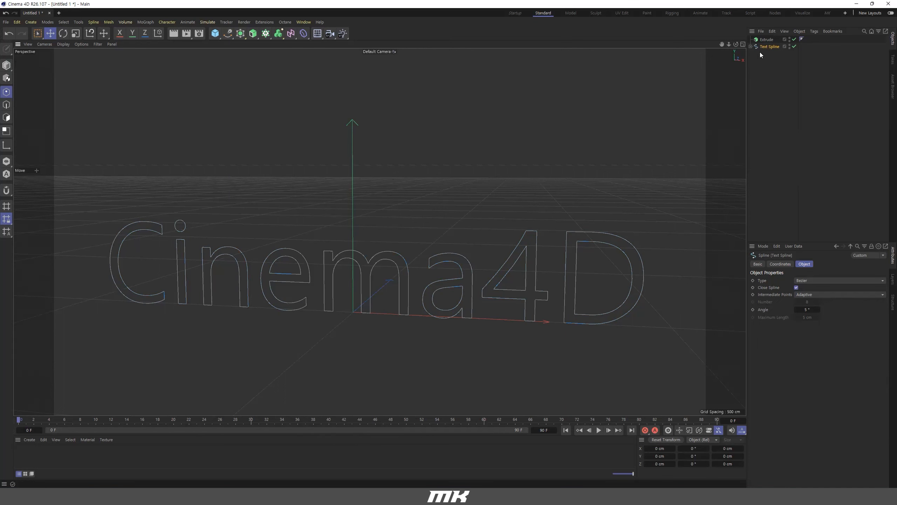
Step: Expand the exploded text spline's hierarchy, go through its child splines one by one, and switch to Model mode
{"action": "left_click", "coordinate": [751, 46]}
{"action": "left_click", "coordinate": [770, 53]}
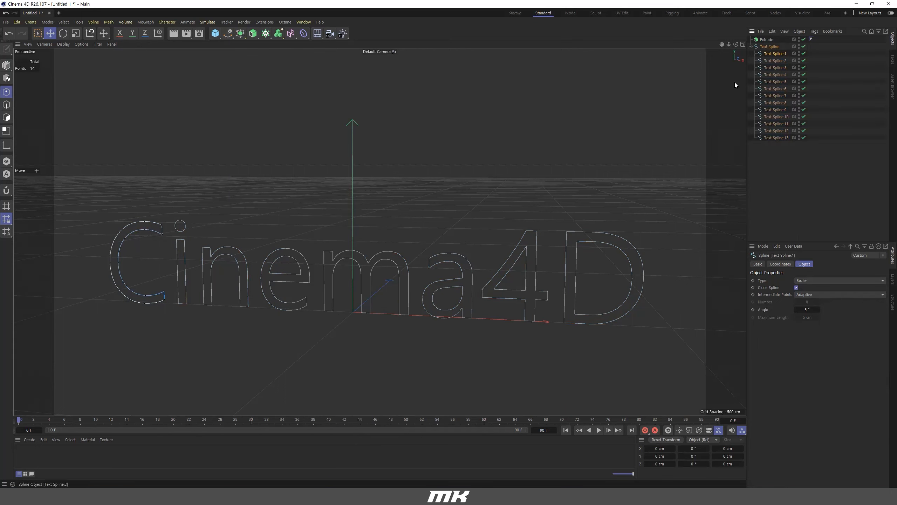
{"action": "left_click", "coordinate": [779, 68]}
{"action": "left_click", "coordinate": [778, 74]}
{"action": "left_click", "coordinate": [777, 82]}
{"action": "left_click", "coordinate": [776, 89]}
{"action": "left_click", "coordinate": [776, 53]}
{"action": "left_click", "coordinate": [6, 65]}
Step: Try moving the C outline and the second child spline individually, undoing each move
{"action": "left_click_drag", "start_coordinate": [354, 243], "coordinate": [367, 185]}
{"action": "key", "text": "ctrl+z"}
{"action": "left_click", "coordinate": [773, 60]}
{"action": "left_click_drag", "start_coordinate": [351, 232], "coordinate": [371, 198]}
{"action": "left_click", "coordinate": [777, 68]}
{"action": "key", "text": "ctrl+z"}
Step: Merge the stem and dot of the letter i into one spline with Connect Objects + Delete
{"action": "left_click", "coordinate": [181, 232]}
{"action": "left_click", "coordinate": [181, 240]}
{"action": "left_click", "coordinate": [181, 228], "text": "shift"}
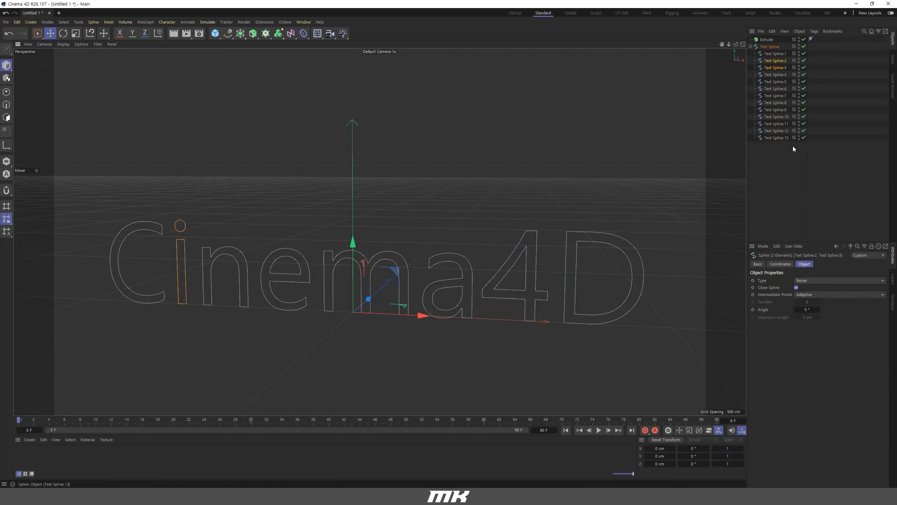
{"action": "right_click", "coordinate": [777, 60]}
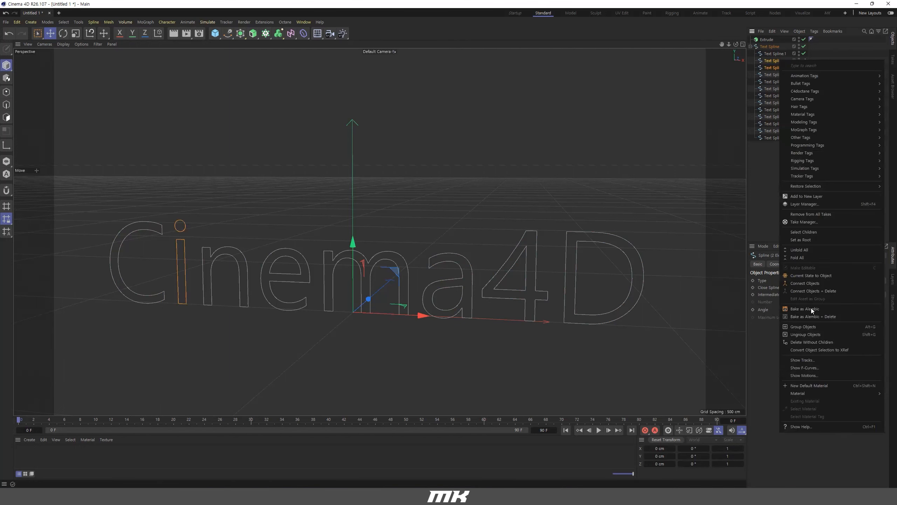
{"action": "left_click", "coordinate": [807, 290]}
Step: Test moving the letter e's inner outline, undo it, and merge its two outlines with Connect Objects + Delete
{"action": "left_click", "coordinate": [297, 259]}
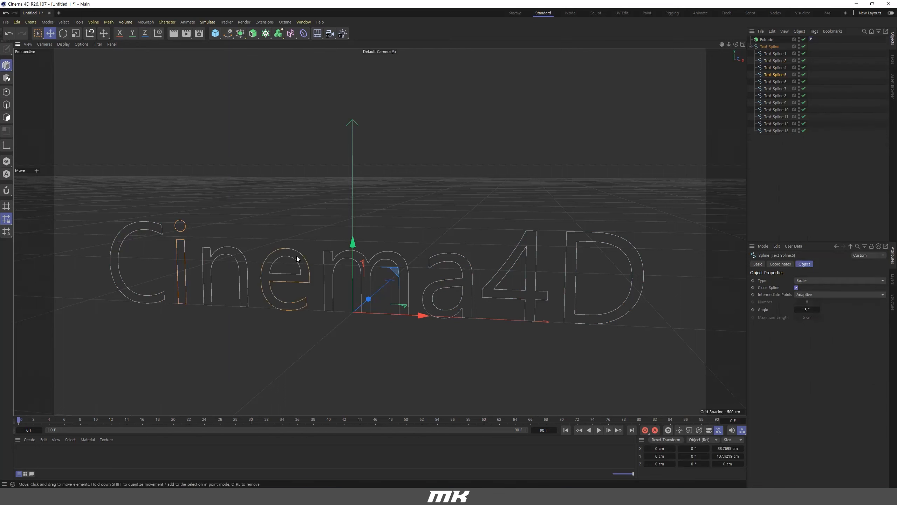
{"action": "left_click", "coordinate": [292, 254], "text": "shift"}
{"action": "left_click", "coordinate": [291, 256]}
{"action": "left_click_drag", "start_coordinate": [391, 270], "coordinate": [450, 213]}
{"action": "key", "text": "ctrl+z"}
{"action": "left_click", "coordinate": [300, 253]}
{"action": "left_click", "coordinate": [290, 255], "text": "shift"}
{"action": "right_click", "coordinate": [778, 81]}
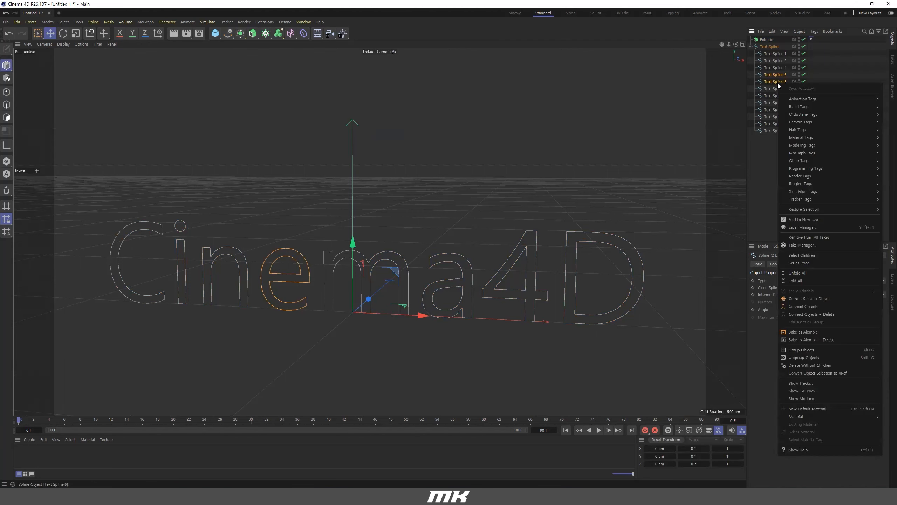
{"action": "left_click", "coordinate": [816, 313]}
{"action": "left_click_drag", "start_coordinate": [570, 291], "coordinate": [424, 244], "text": "alt"}
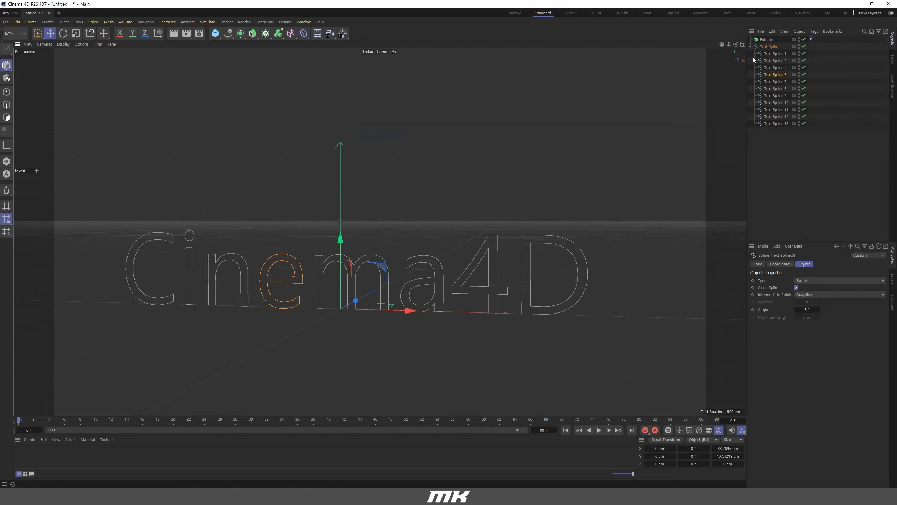
Step: Move all letter splines out of the Text Spline parent and delete the empty parent
{"action": "left_click", "coordinate": [751, 47]}
{"action": "left_click", "coordinate": [751, 46]}
{"action": "left_click_drag", "start_coordinate": [778, 135], "coordinate": [767, 54]}
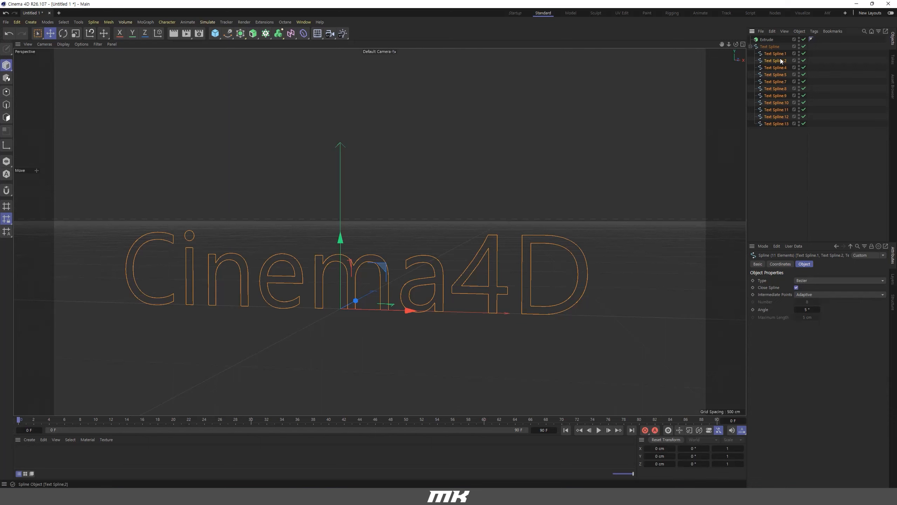
{"action": "left_click_drag", "start_coordinate": [776, 55], "coordinate": [780, 184]}
{"action": "left_click", "coordinate": [772, 47]}
{"action": "key", "text": "Delete"}
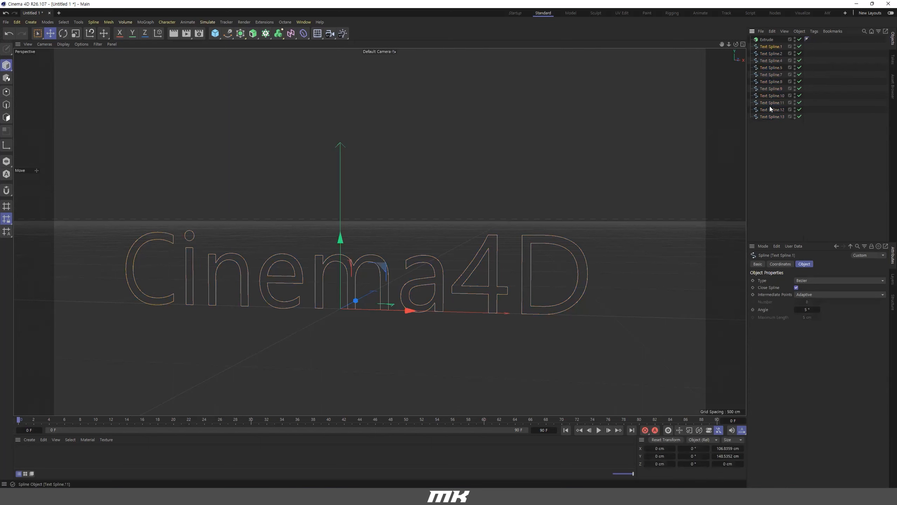
Step: Place all letter splines under the Extrude generator and enable its Hierarchical option
{"action": "left_click_drag", "start_coordinate": [769, 46], "coordinate": [768, 40]}
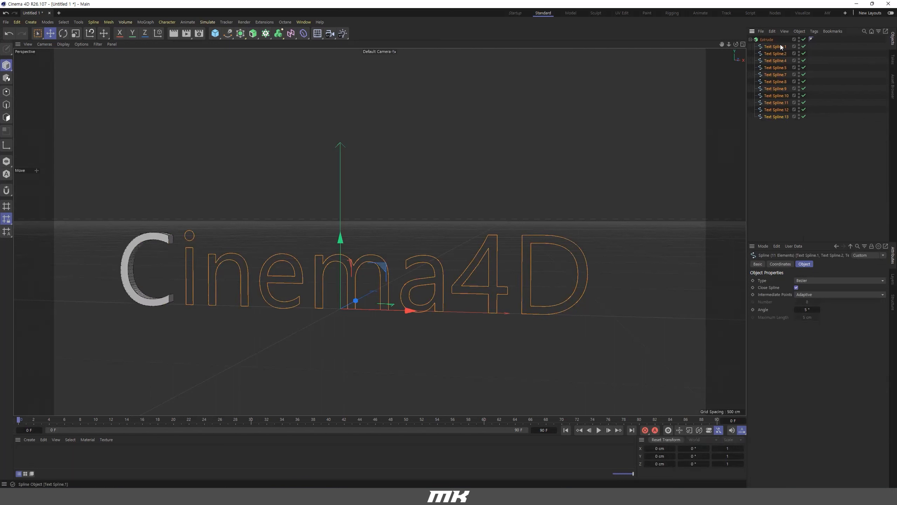
{"action": "left_click", "coordinate": [771, 131]}
{"action": "left_click", "coordinate": [770, 46]}
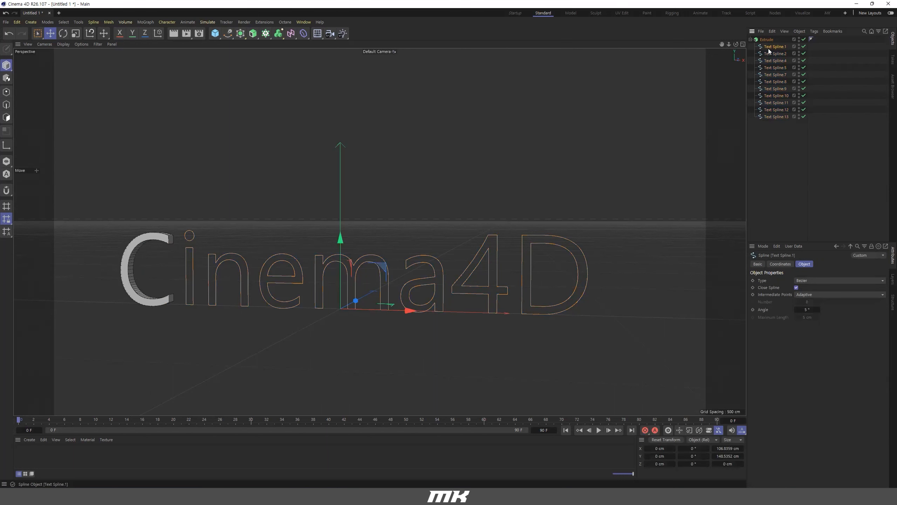
{"action": "left_click", "coordinate": [766, 39]}
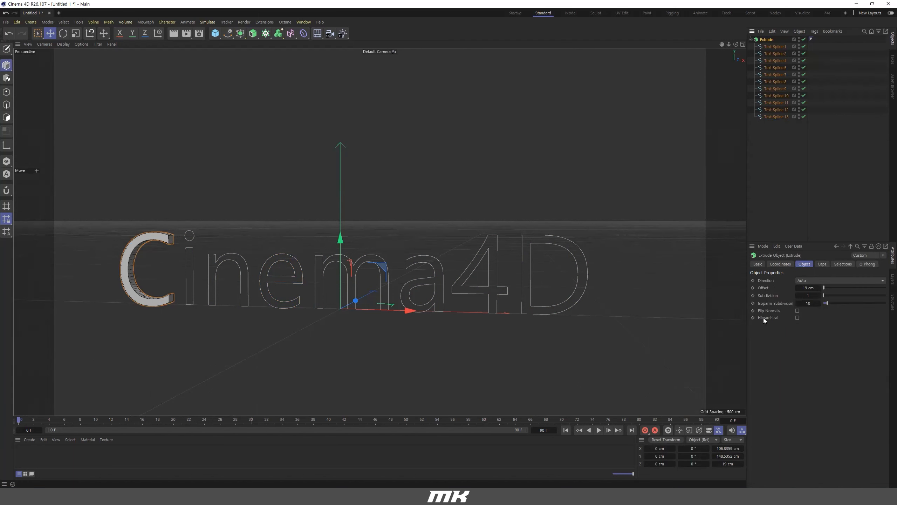
{"action": "left_click", "coordinate": [798, 318]}
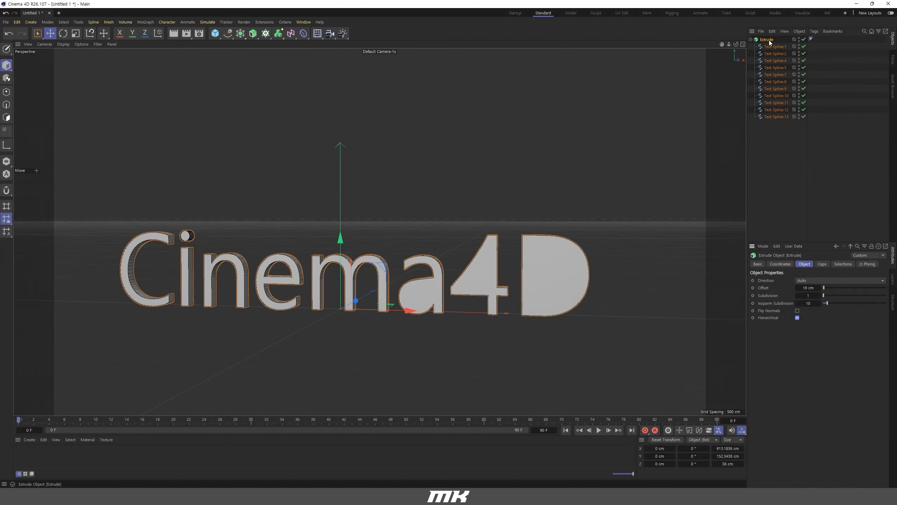
{"action": "left_click_drag", "start_coordinate": [403, 292], "coordinate": [268, 260], "text": "alt"}
{"action": "right_click_drag", "start_coordinate": [528, 283], "coordinate": [654, 304], "text": "alt"}
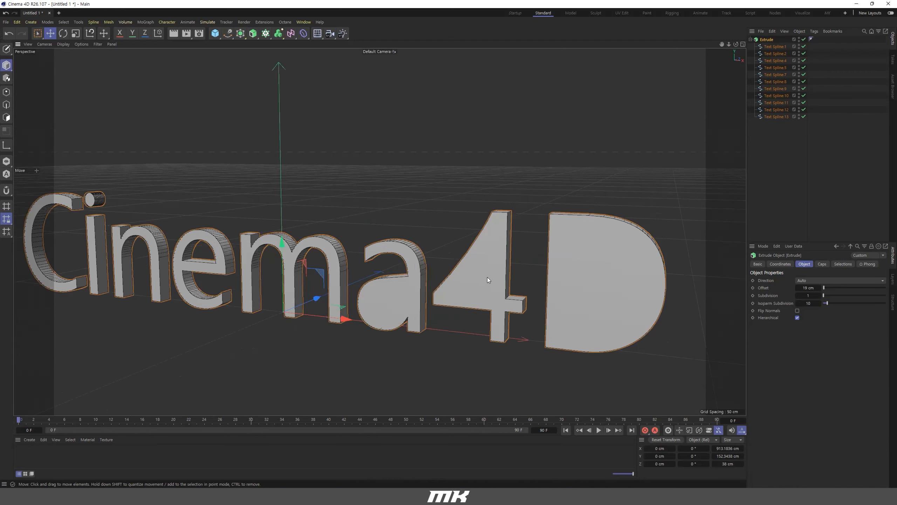
Step: Disable the Extrude generator and merge the letter a's two outlines with Connect Objects + Delete
{"action": "left_click", "coordinate": [779, 96]}
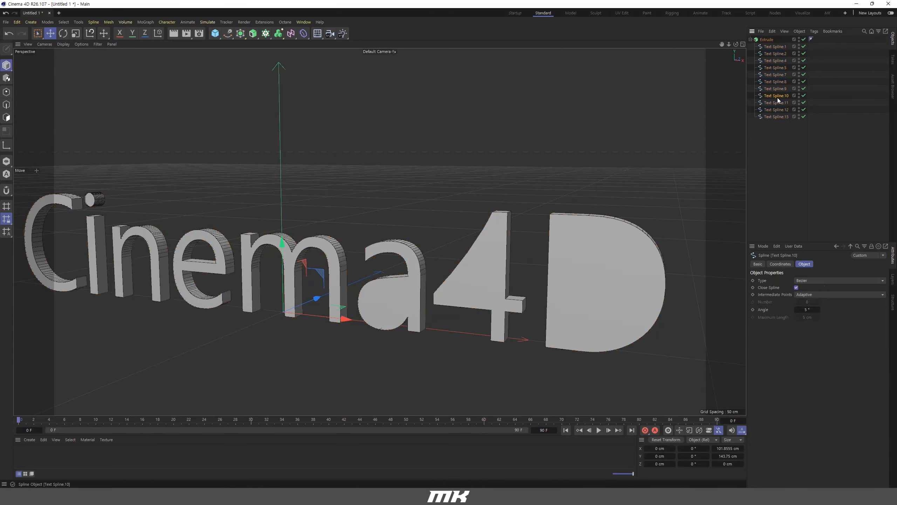
{"action": "left_click", "coordinate": [804, 40]}
{"action": "left_click", "coordinate": [775, 103]}
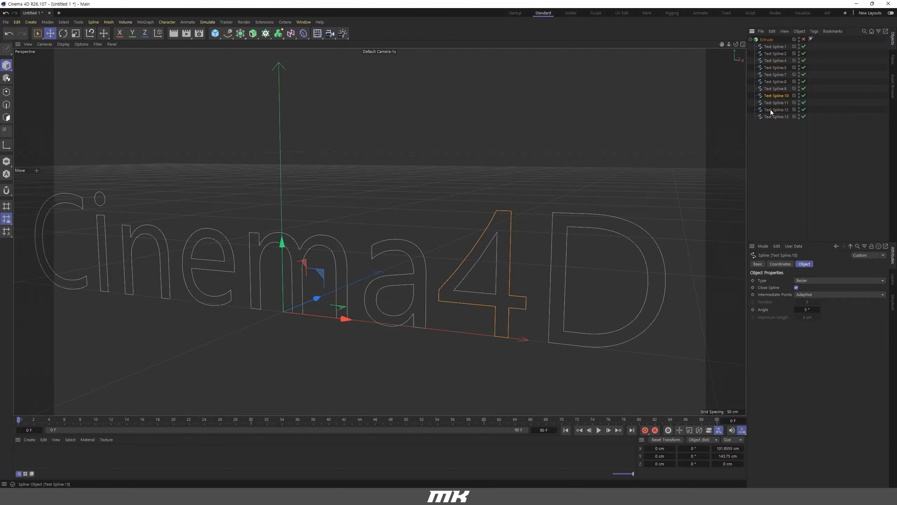
{"action": "left_click", "coordinate": [775, 82]}
{"action": "left_click", "coordinate": [774, 88], "text": "ctrl"}
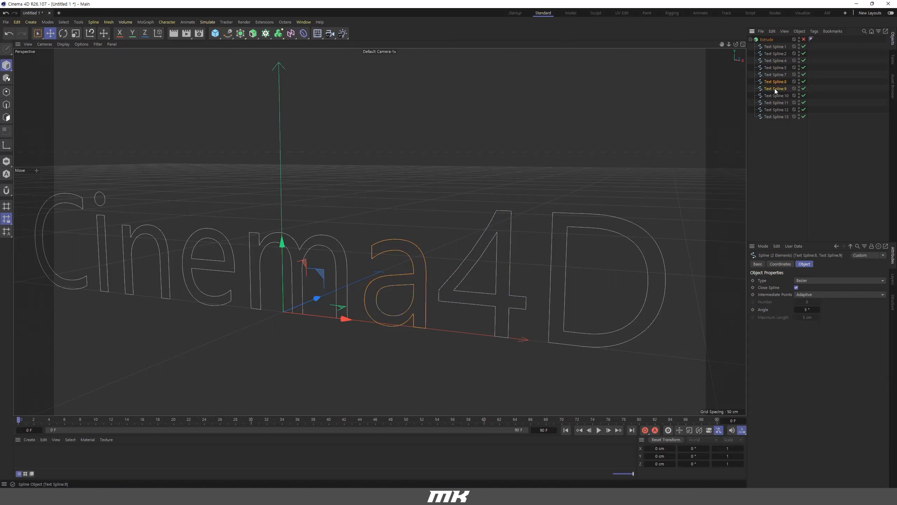
{"action": "right_click", "coordinate": [775, 88]}
{"action": "left_click", "coordinate": [829, 319]}
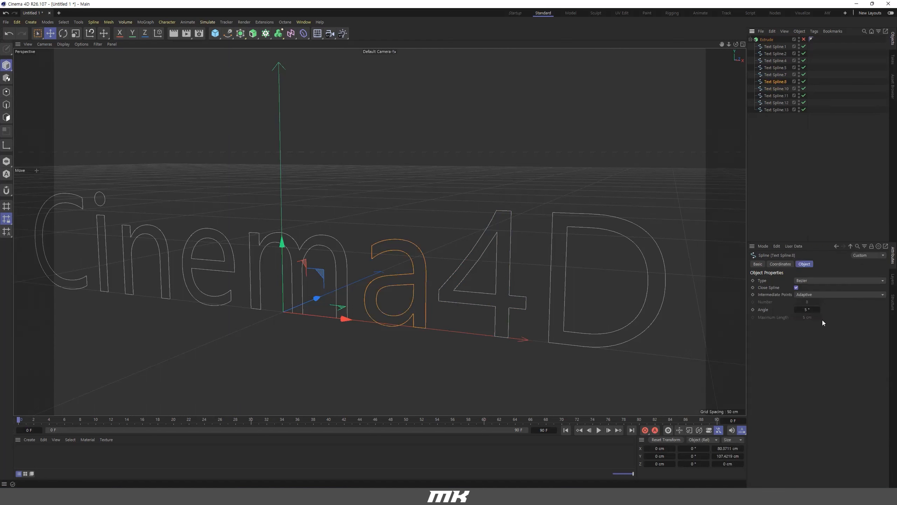
Step: Merge the paired outlines of the 4 and of the D into one spline each with Connect Objects + Delete
{"action": "left_click", "coordinate": [506, 211]}
{"action": "left_click", "coordinate": [496, 235], "text": "shift"}
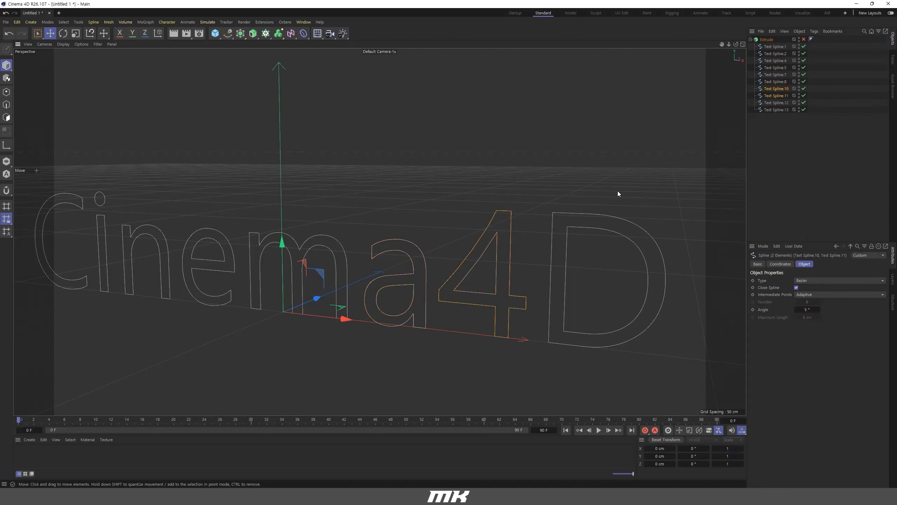
{"action": "right_click", "coordinate": [774, 95]}
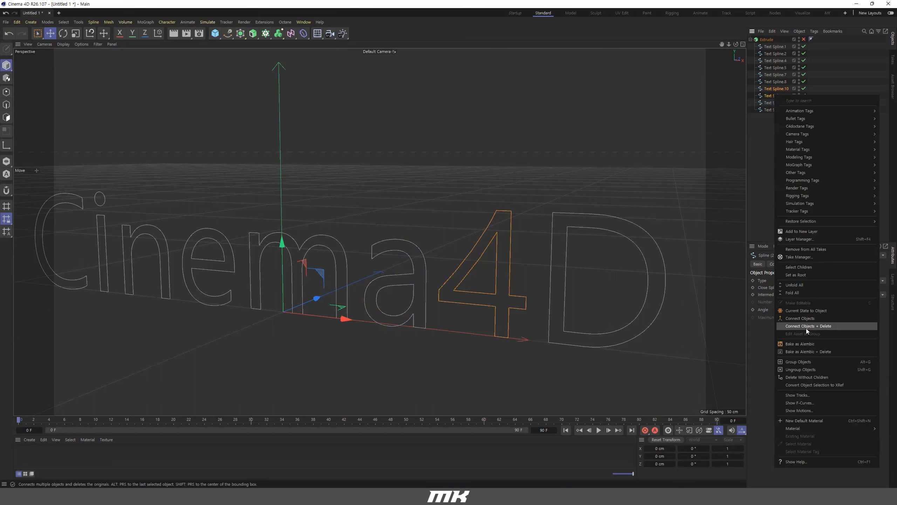
{"action": "left_click", "coordinate": [806, 326]}
{"action": "left_click", "coordinate": [777, 103]}
{"action": "left_click", "coordinate": [777, 98], "text": "shift"}
{"action": "right_click", "coordinate": [776, 100]}
{"action": "left_click", "coordinate": [798, 329]}
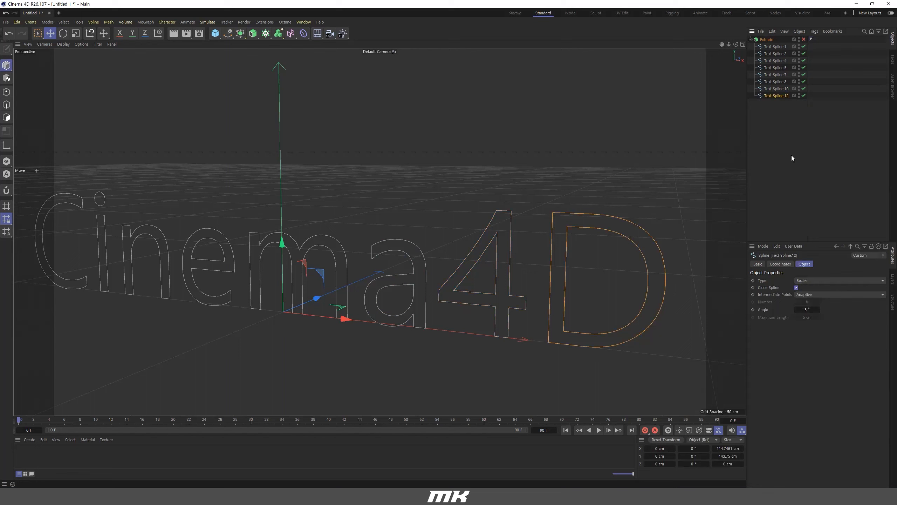
Step: Re-enable the Extrude generator and inspect the extruded Cinema4D text from several angles
{"action": "left_click", "coordinate": [804, 39]}
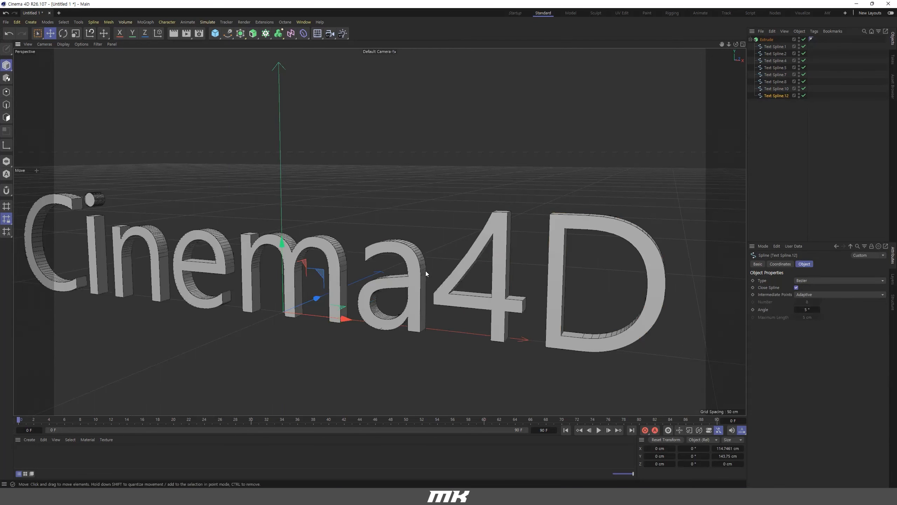
{"action": "key", "text": "h"}
{"action": "scroll", "coordinate": [494, 274], "scroll_direction": "up", "scroll_amount": 2}
{"action": "left_click_drag", "start_coordinate": [526, 242], "coordinate": [605, 183], "text": "alt"}
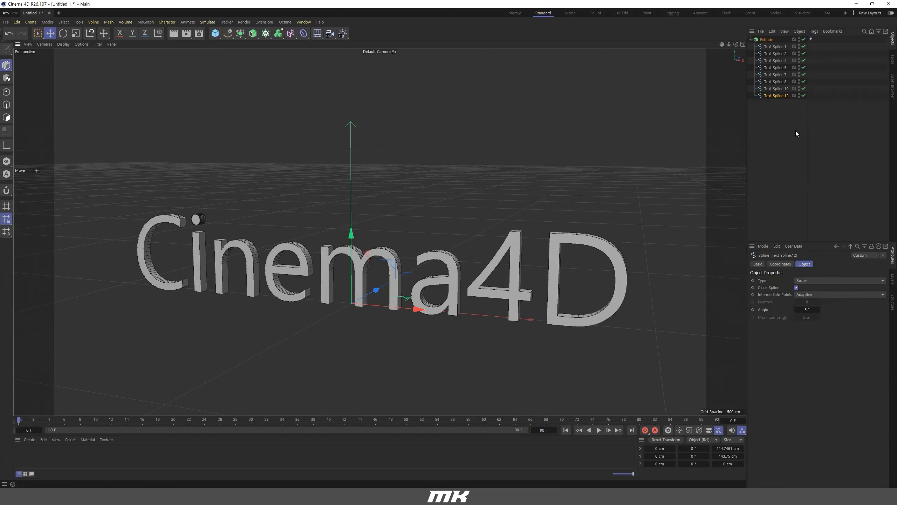
{"action": "left_click_drag", "start_coordinate": [409, 243], "coordinate": [388, 205], "text": "alt"}
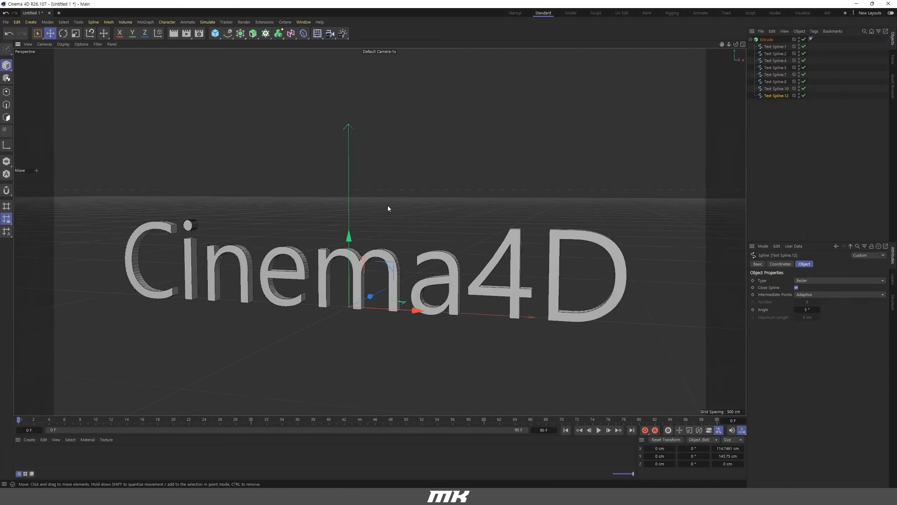
{"action": "middle_click_drag", "start_coordinate": [402, 232], "coordinate": [398, 185], "text": "alt"}
{"action": "right_click_drag", "start_coordinate": [398, 185], "coordinate": [428, 209], "text": "alt"}
{"action": "middle_click_drag", "start_coordinate": [308, 71], "coordinate": [309, 76], "text": "alt"}
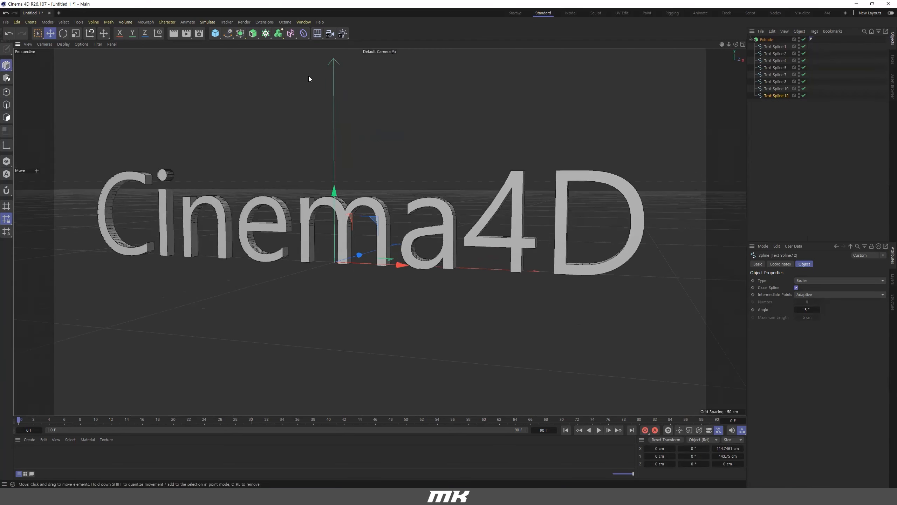
{"action": "middle_click_drag", "start_coordinate": [420, 136], "coordinate": [449, 176], "text": "alt"}
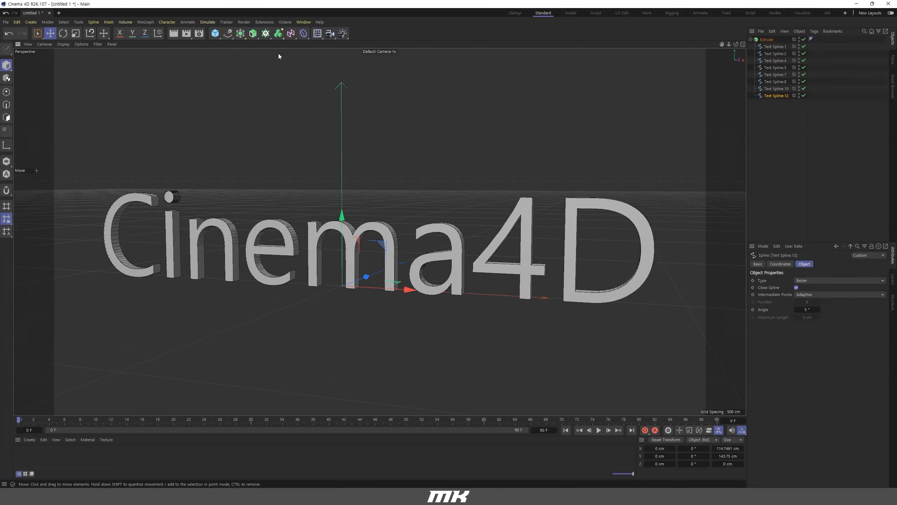